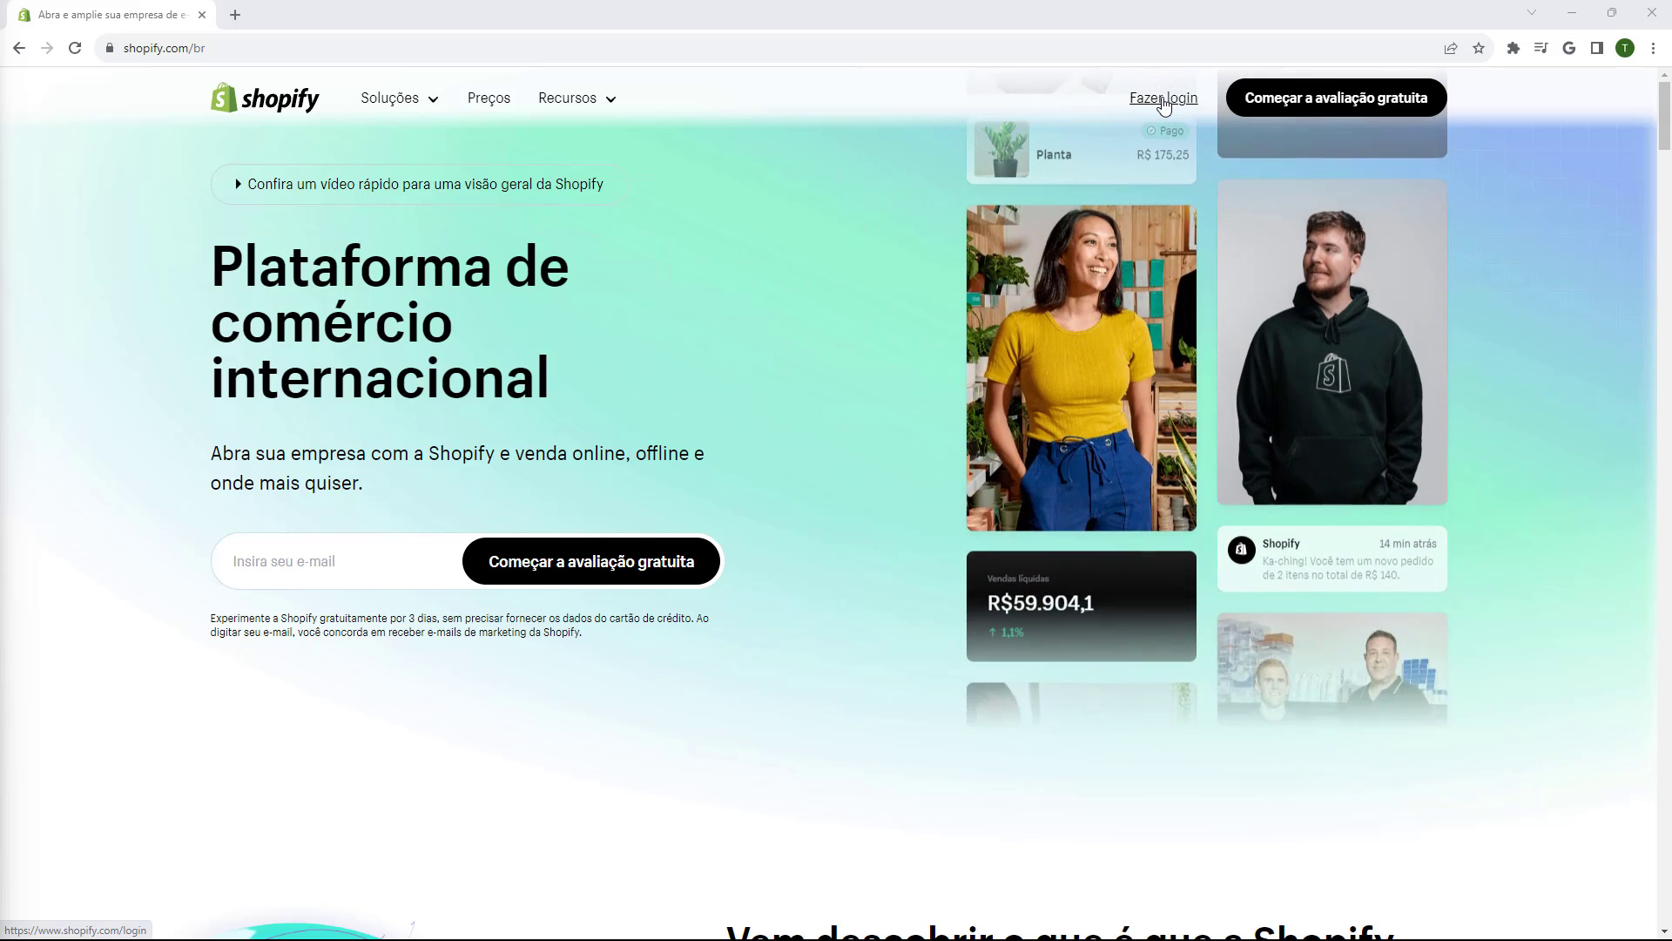
# - Log in to the store admin and open the current Dawn theme of the online store for customization
pyautogui.click(1165, 99)
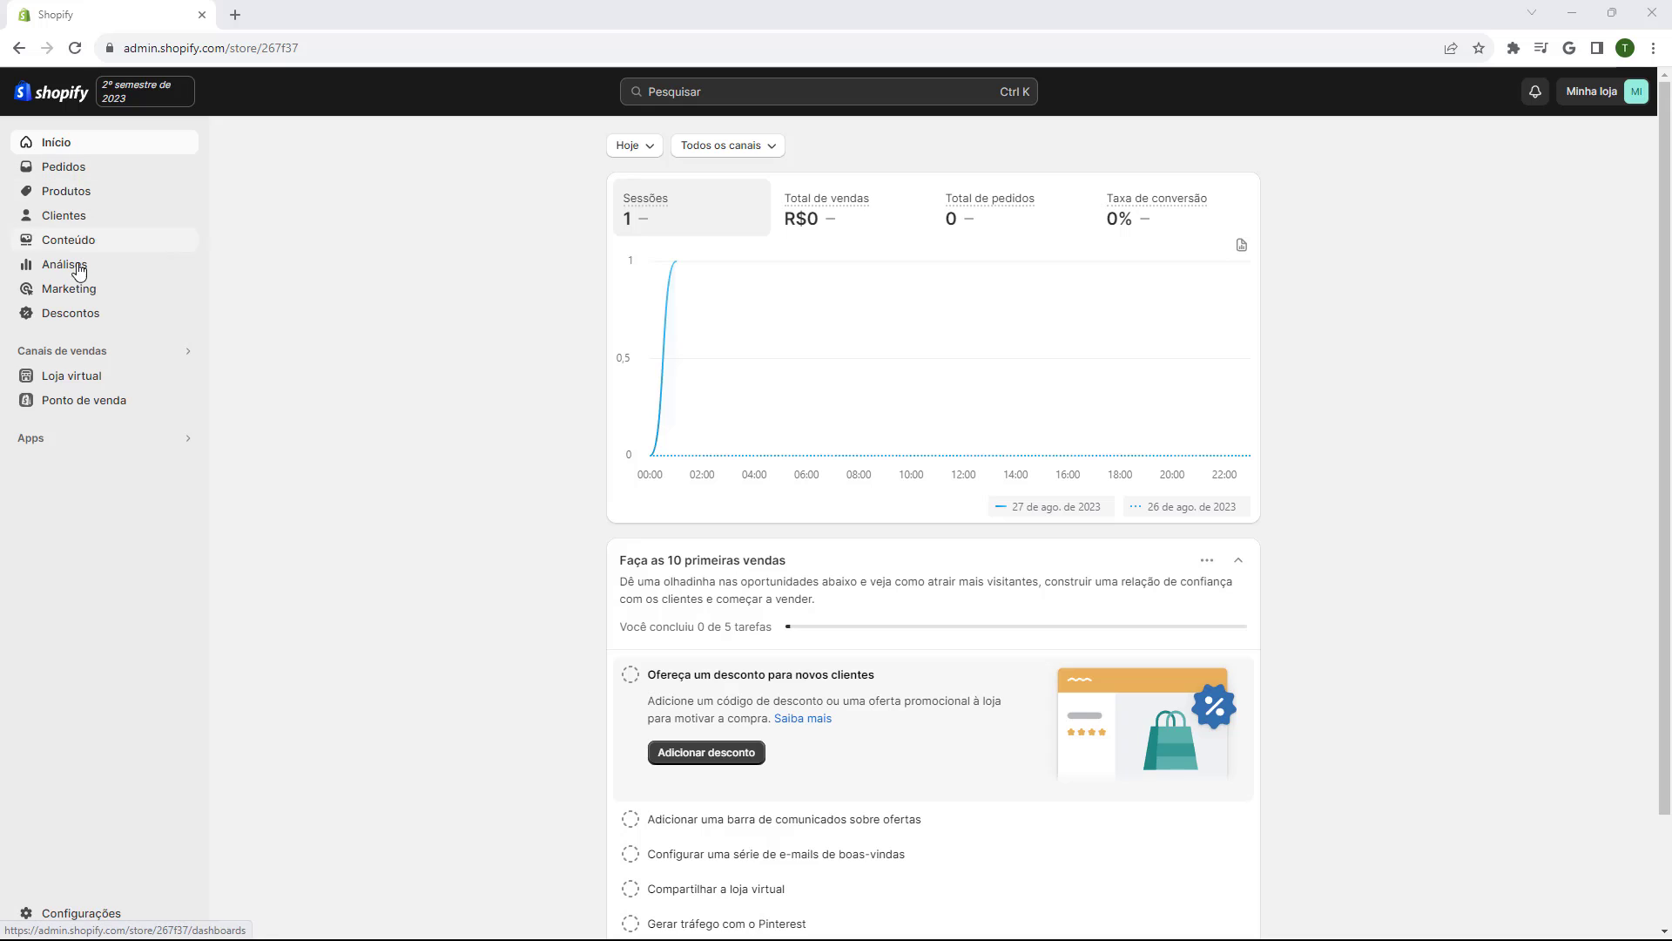
pyautogui.click(68, 385)
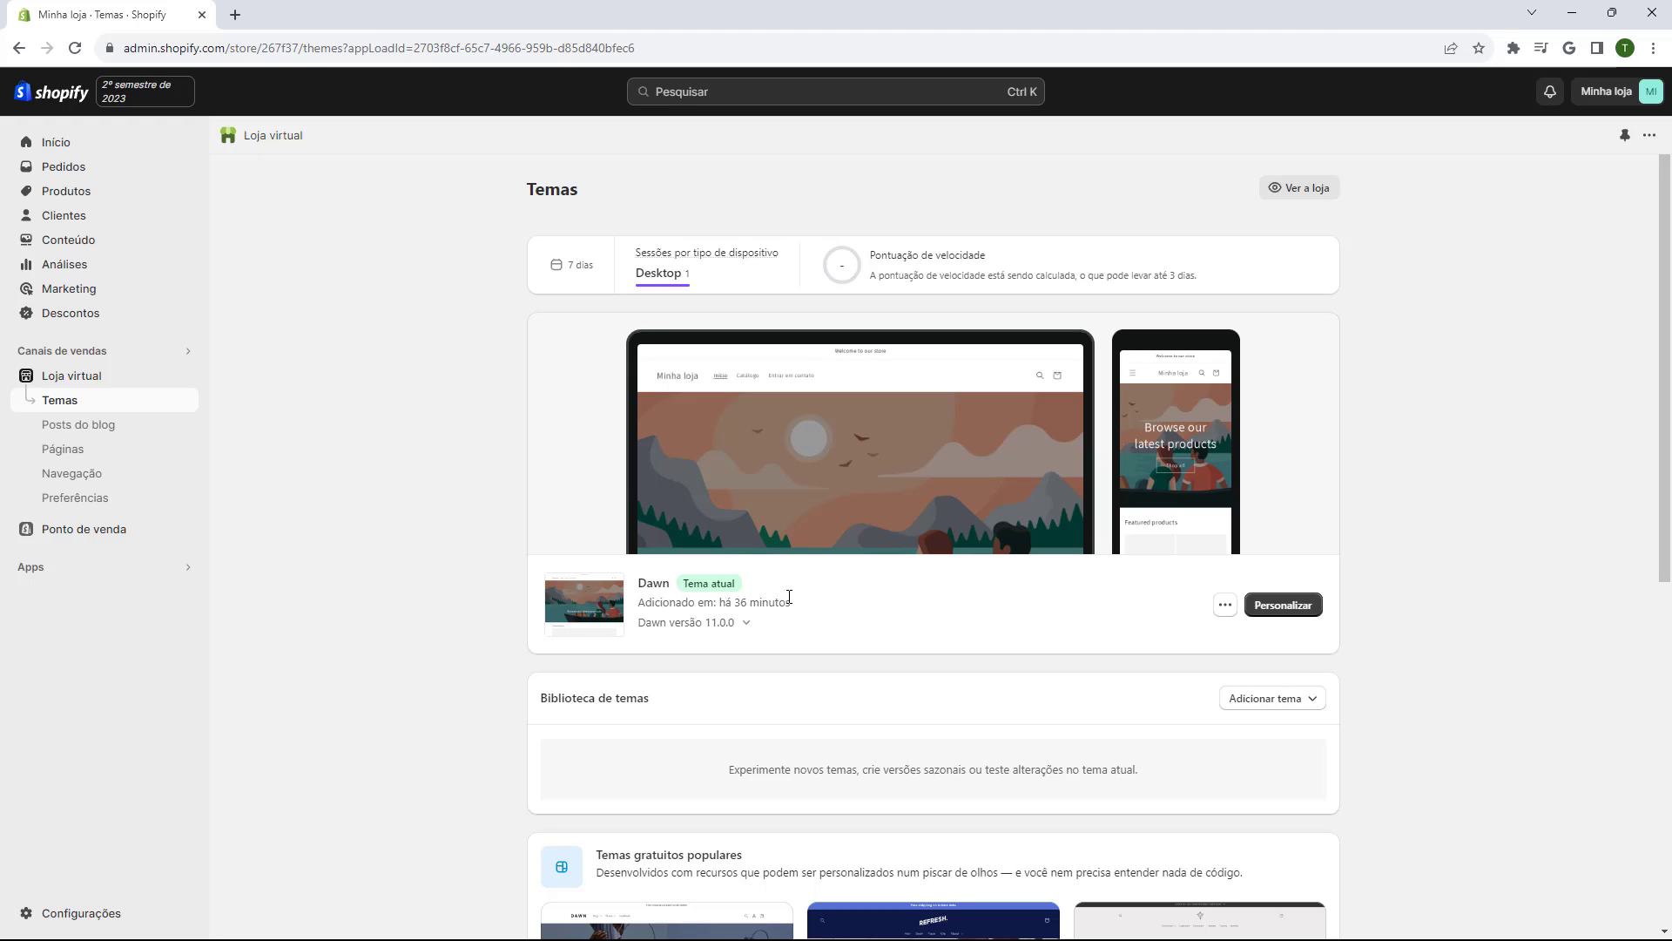
pyautogui.click(1283, 610)
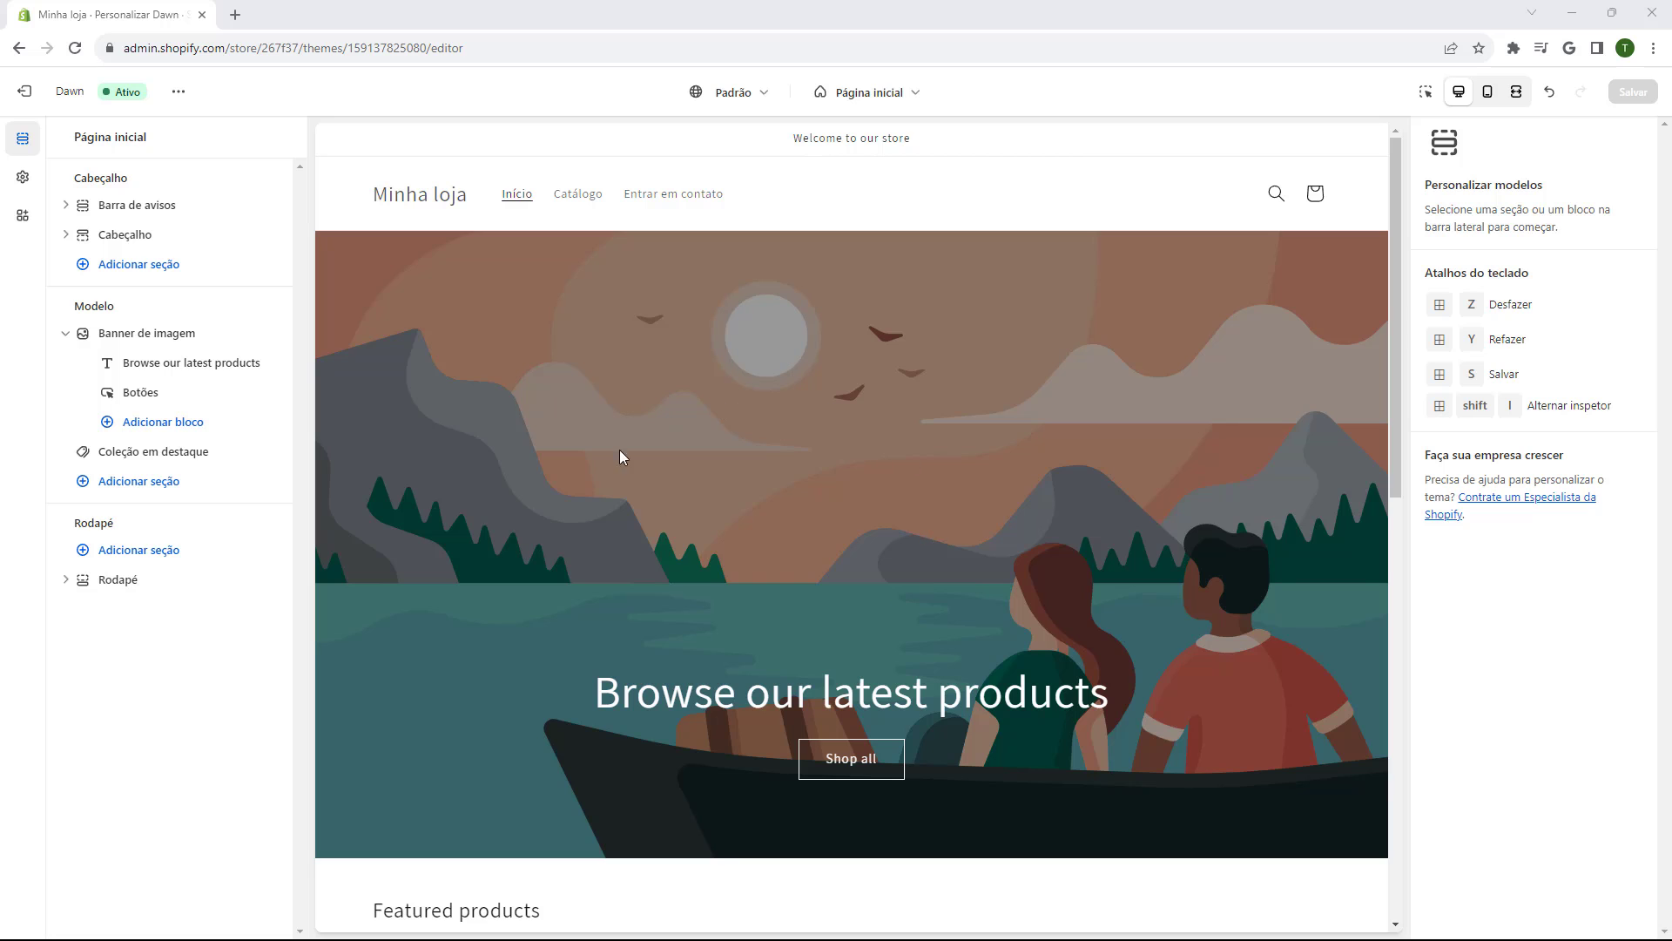
# - Remove the image banner section (Banner de imagem) from the home page template
pyautogui.scroll(-3, 822, 533)
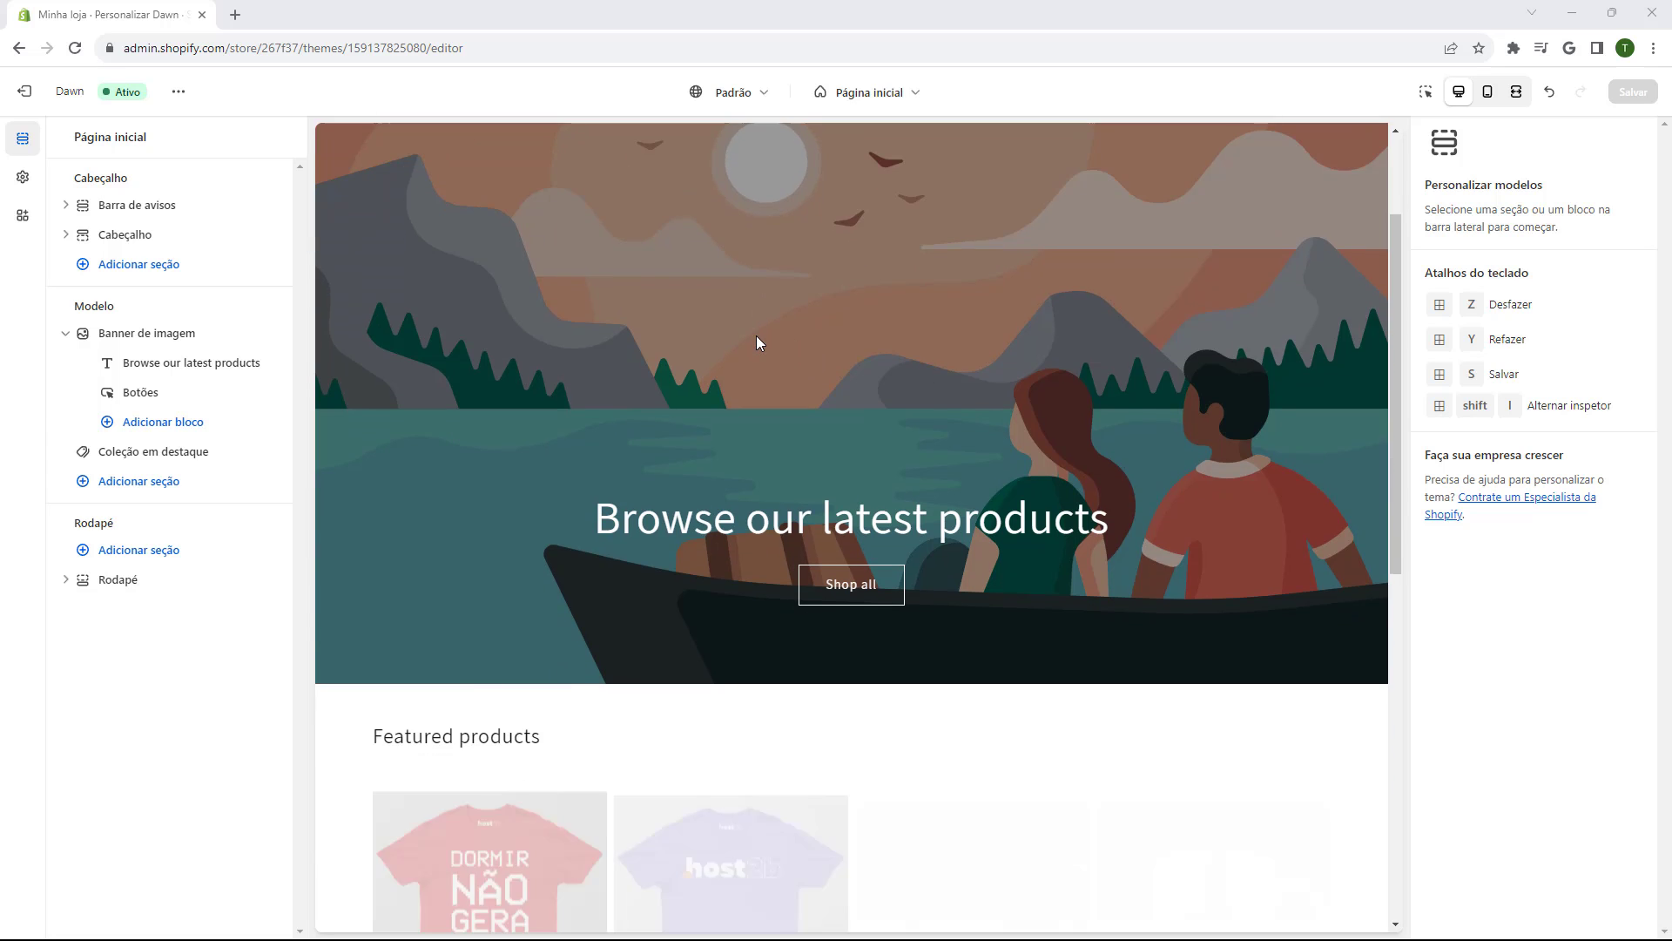
pyautogui.scroll(3, 788, 450)
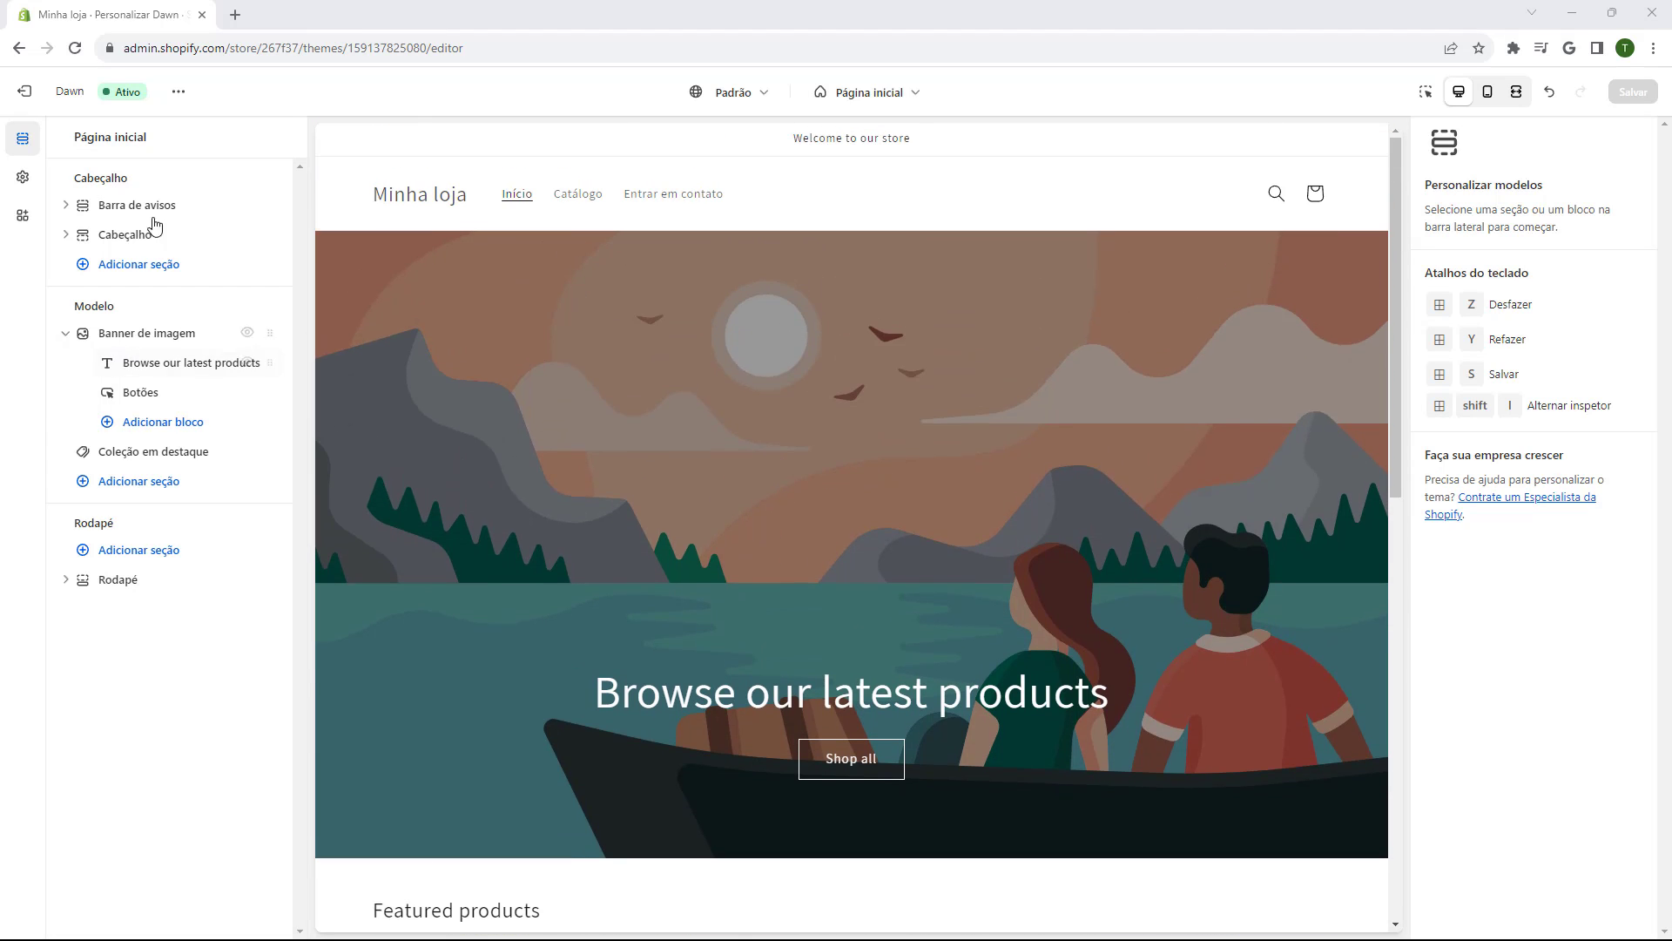
pyautogui.click(139, 340)
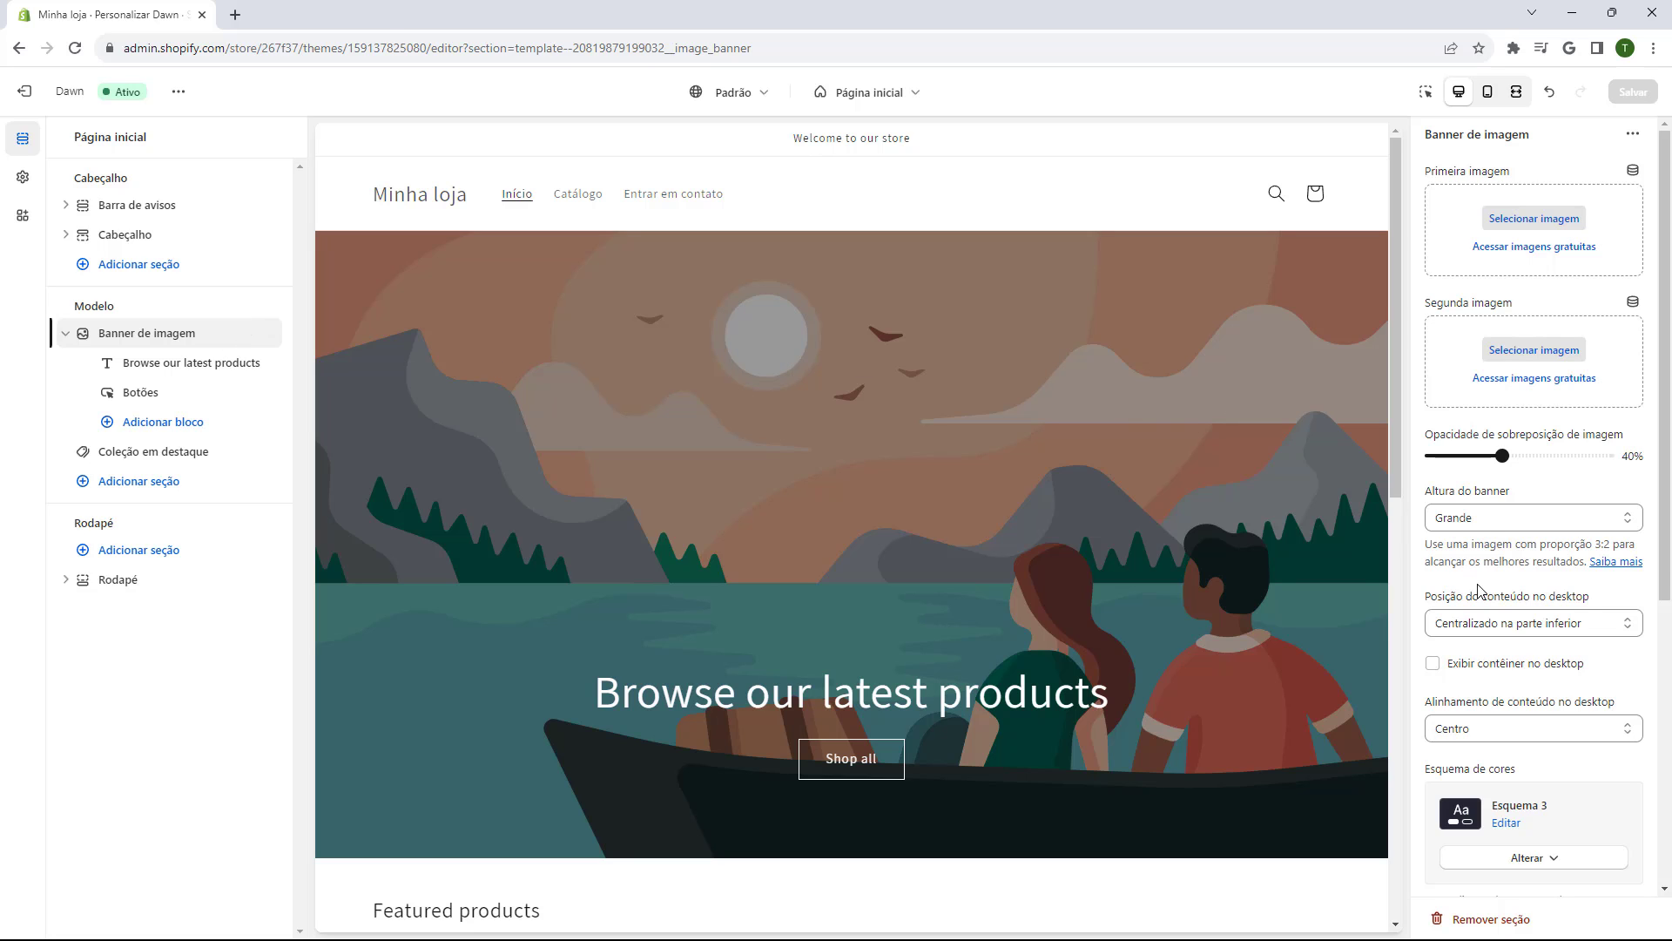
pyautogui.click(1468, 919)
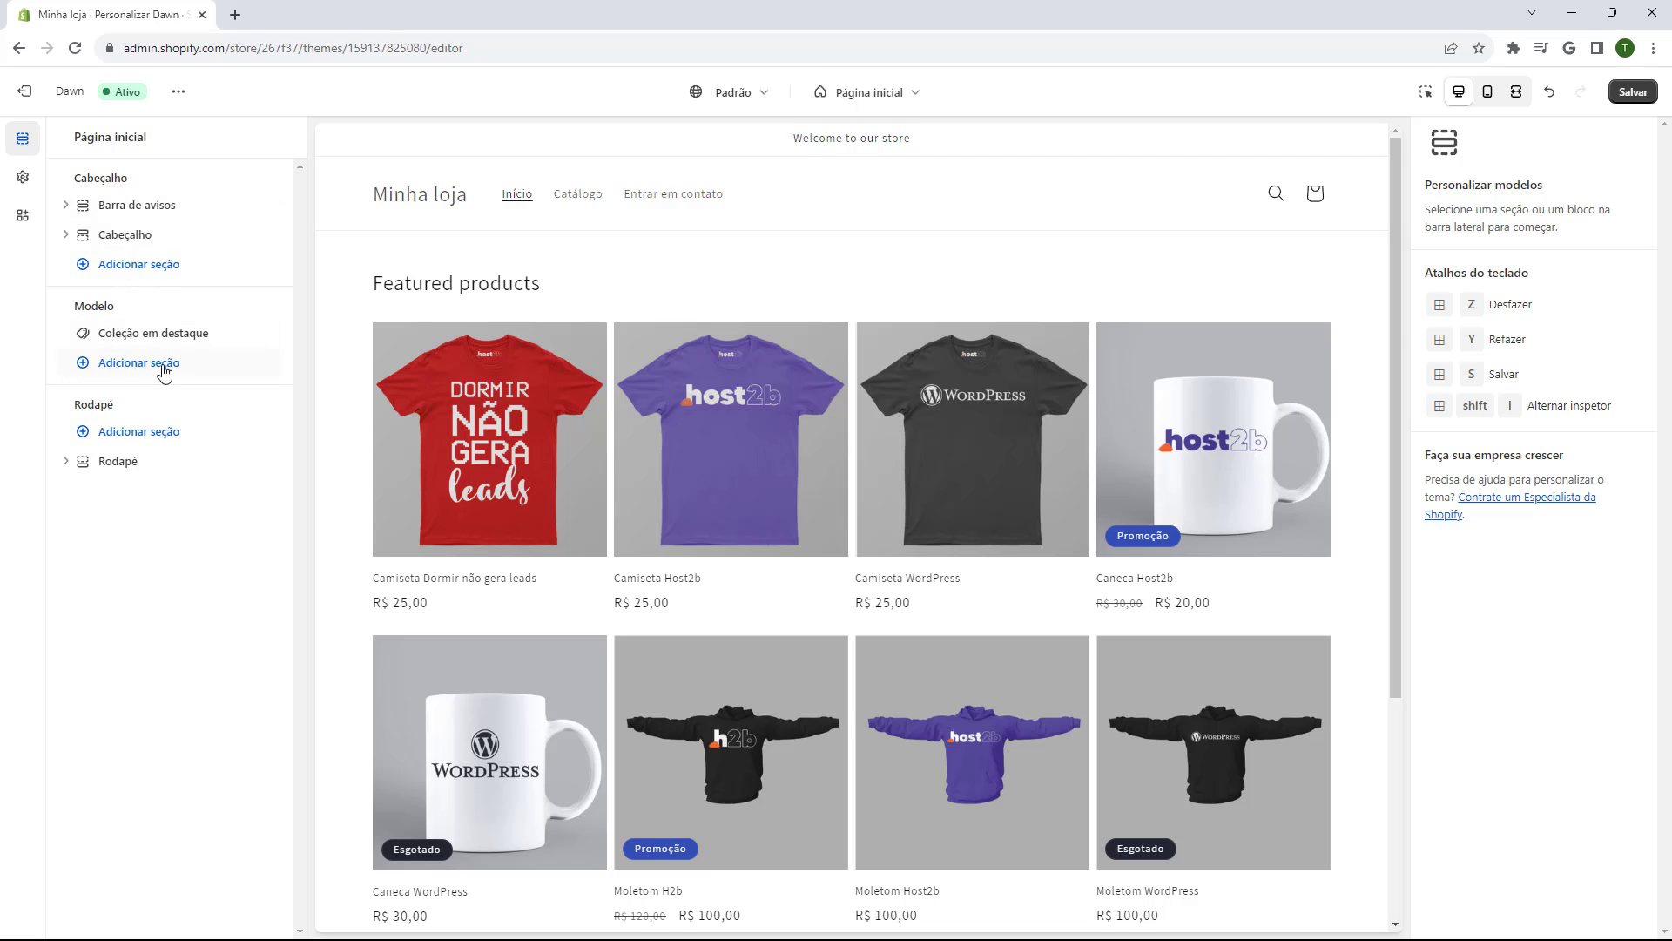
# - Add an Apresentação de slides section to the template and move it above the Coleção em destaque section
pyautogui.click(116, 374)
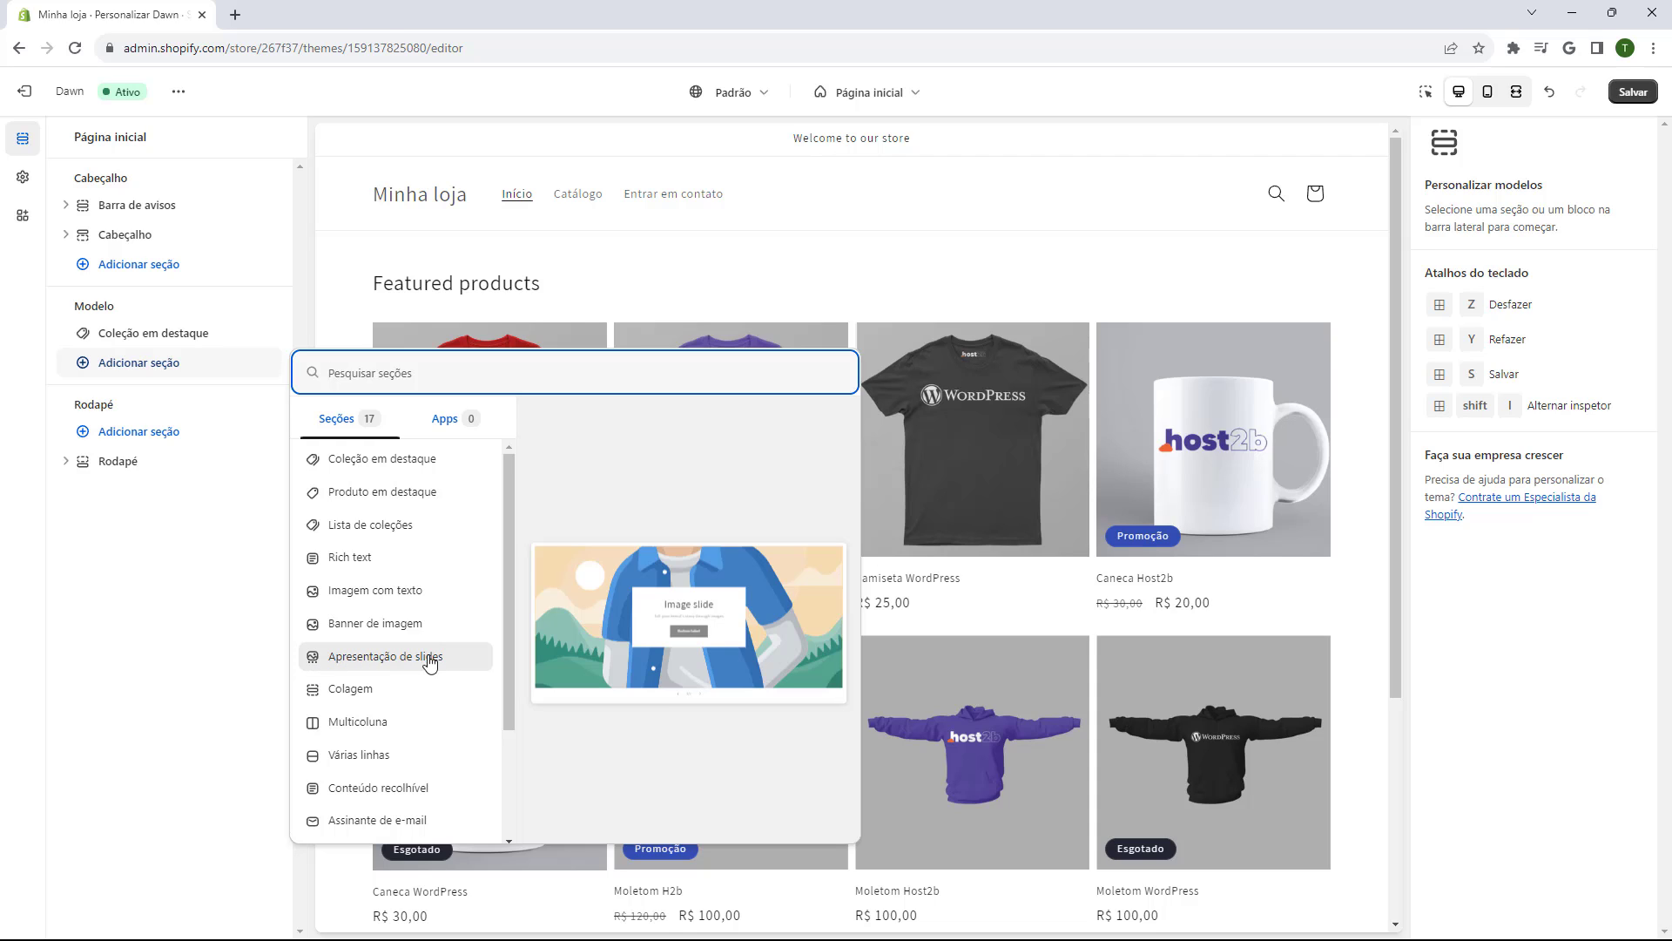
pyautogui.click(380, 666)
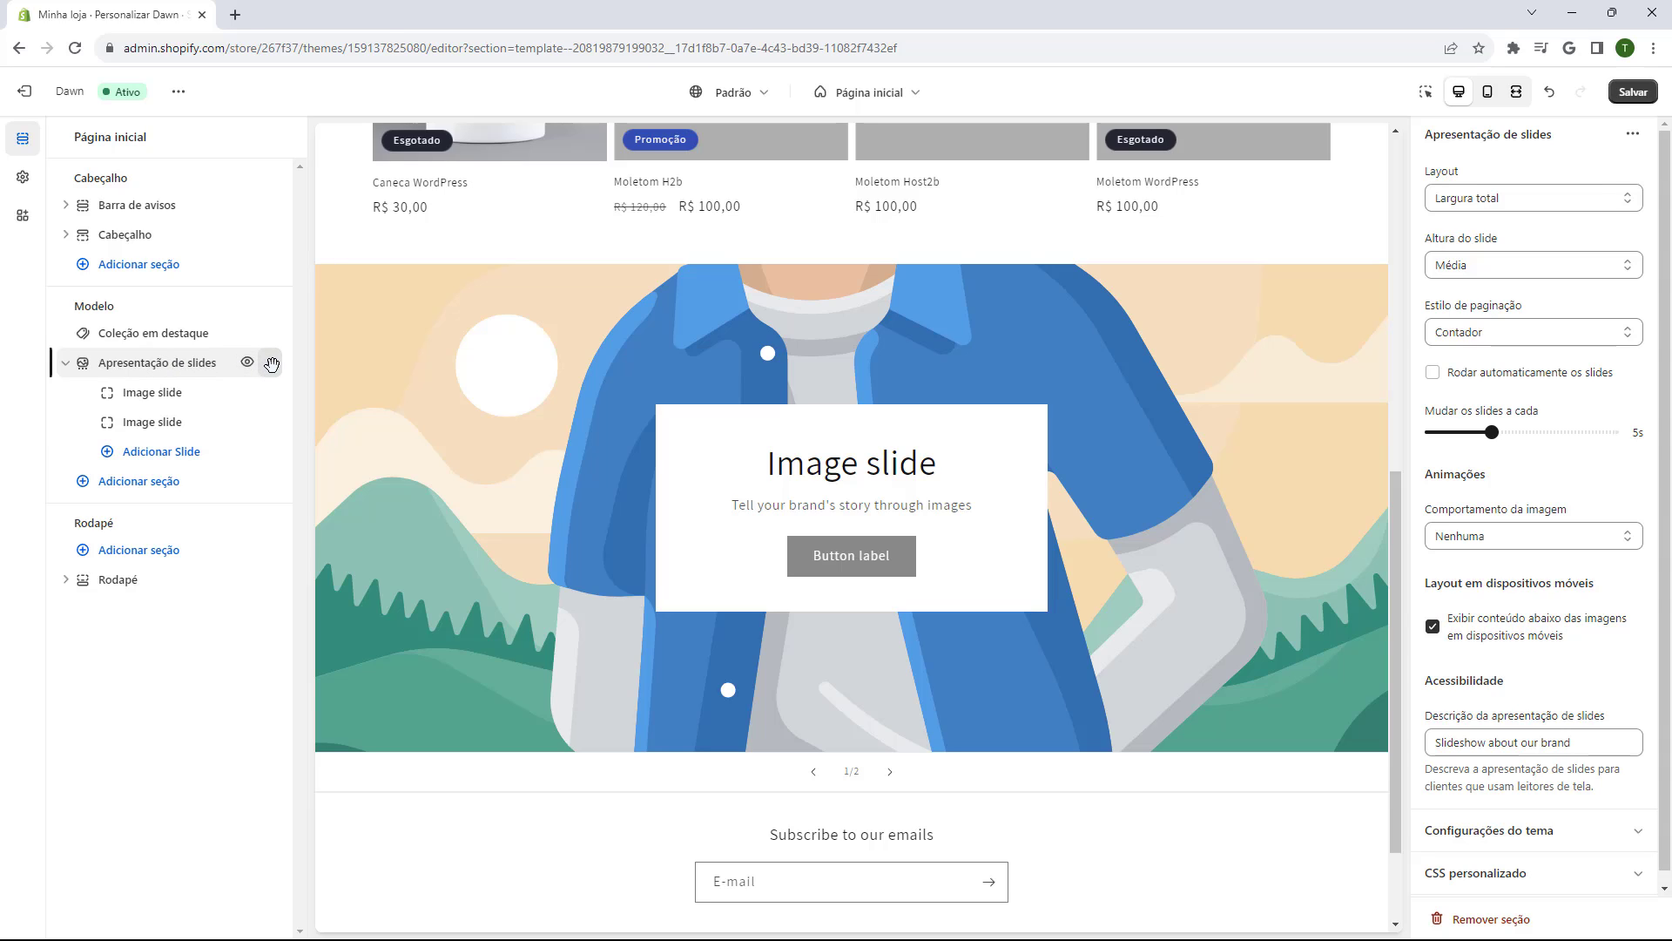
pyautogui.moveTo(271, 364); pyautogui.dragTo(275, 331)
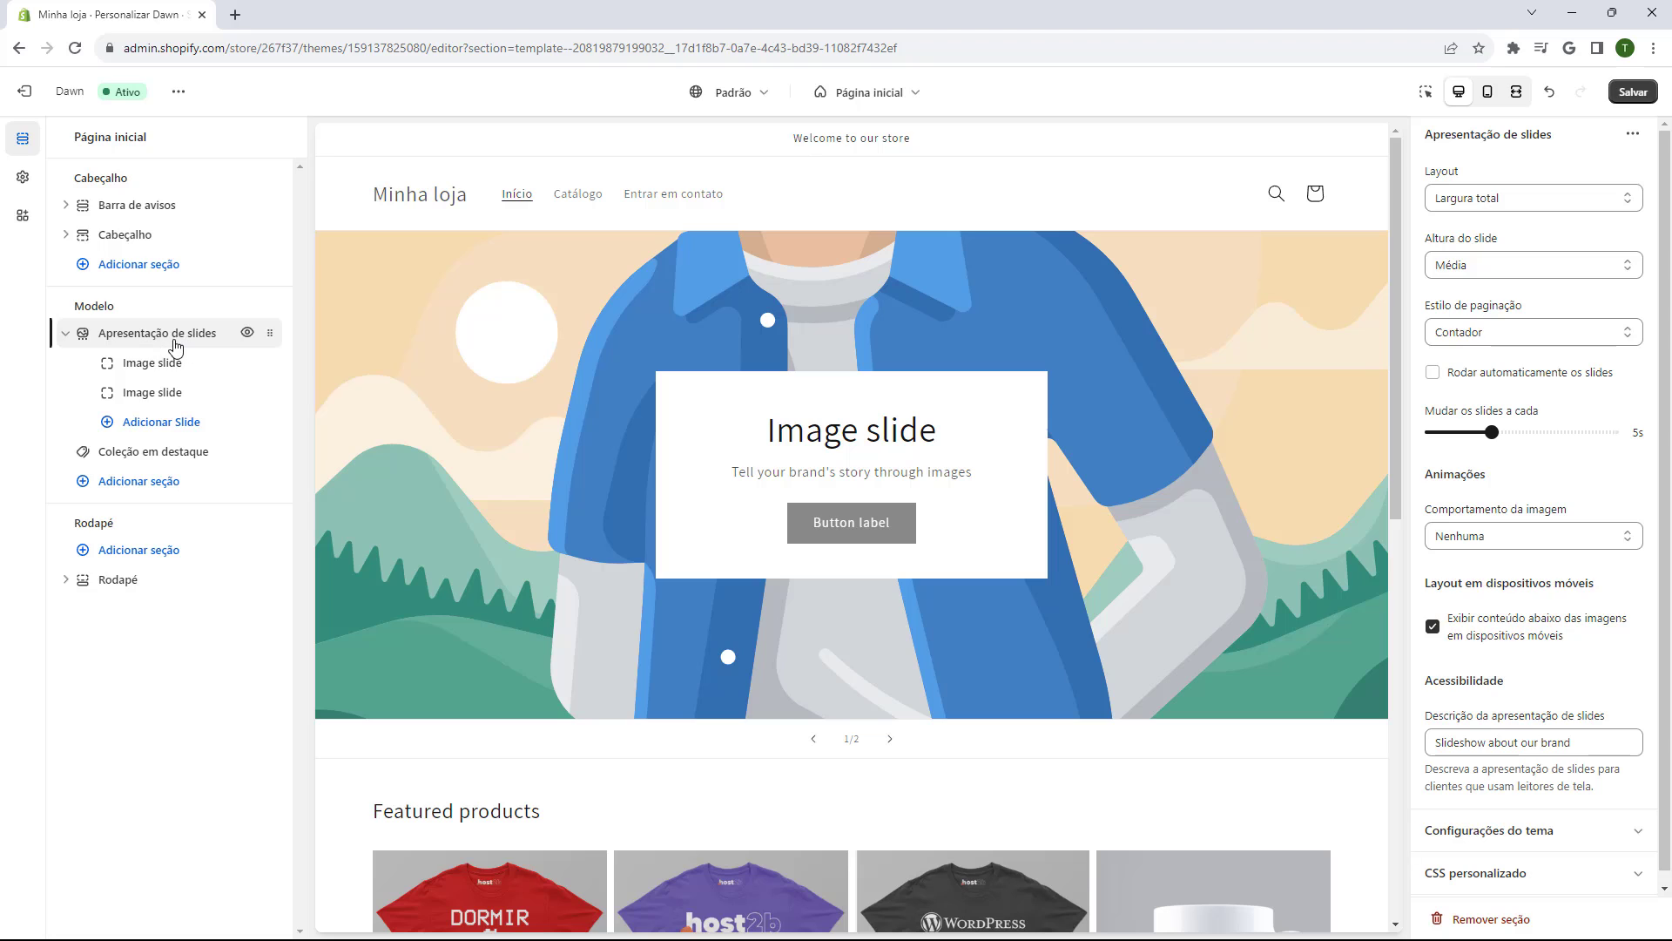
# - Add three more slides to the slideshow section, making five in total
pyautogui.click(141, 364)
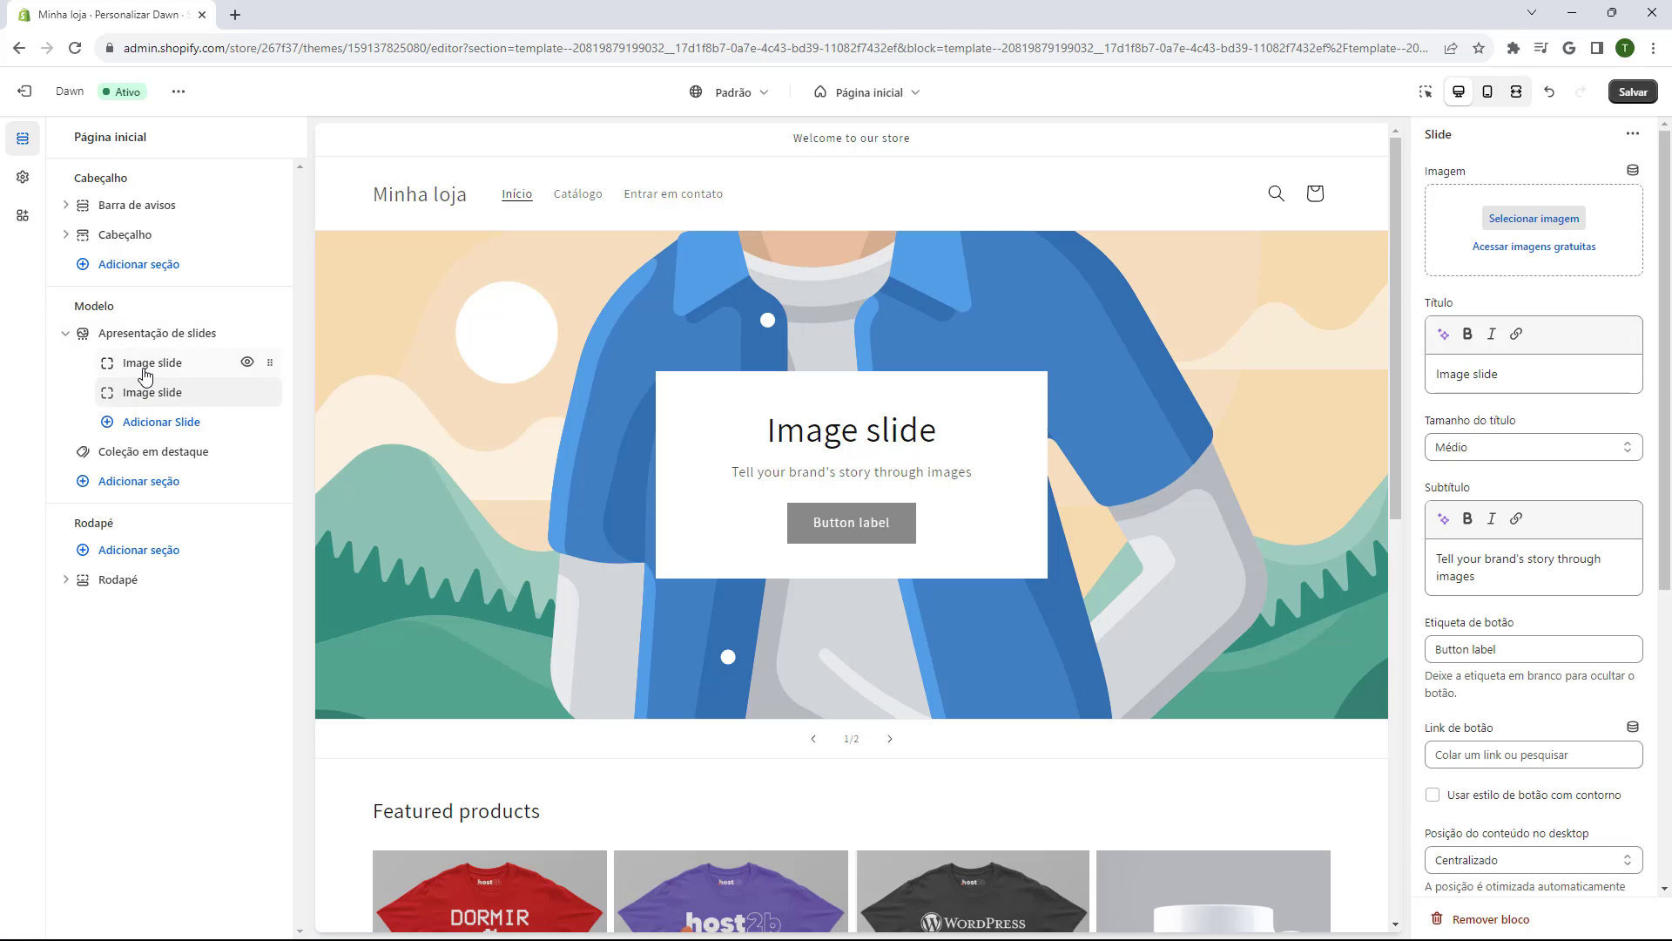
pyautogui.click(139, 421)
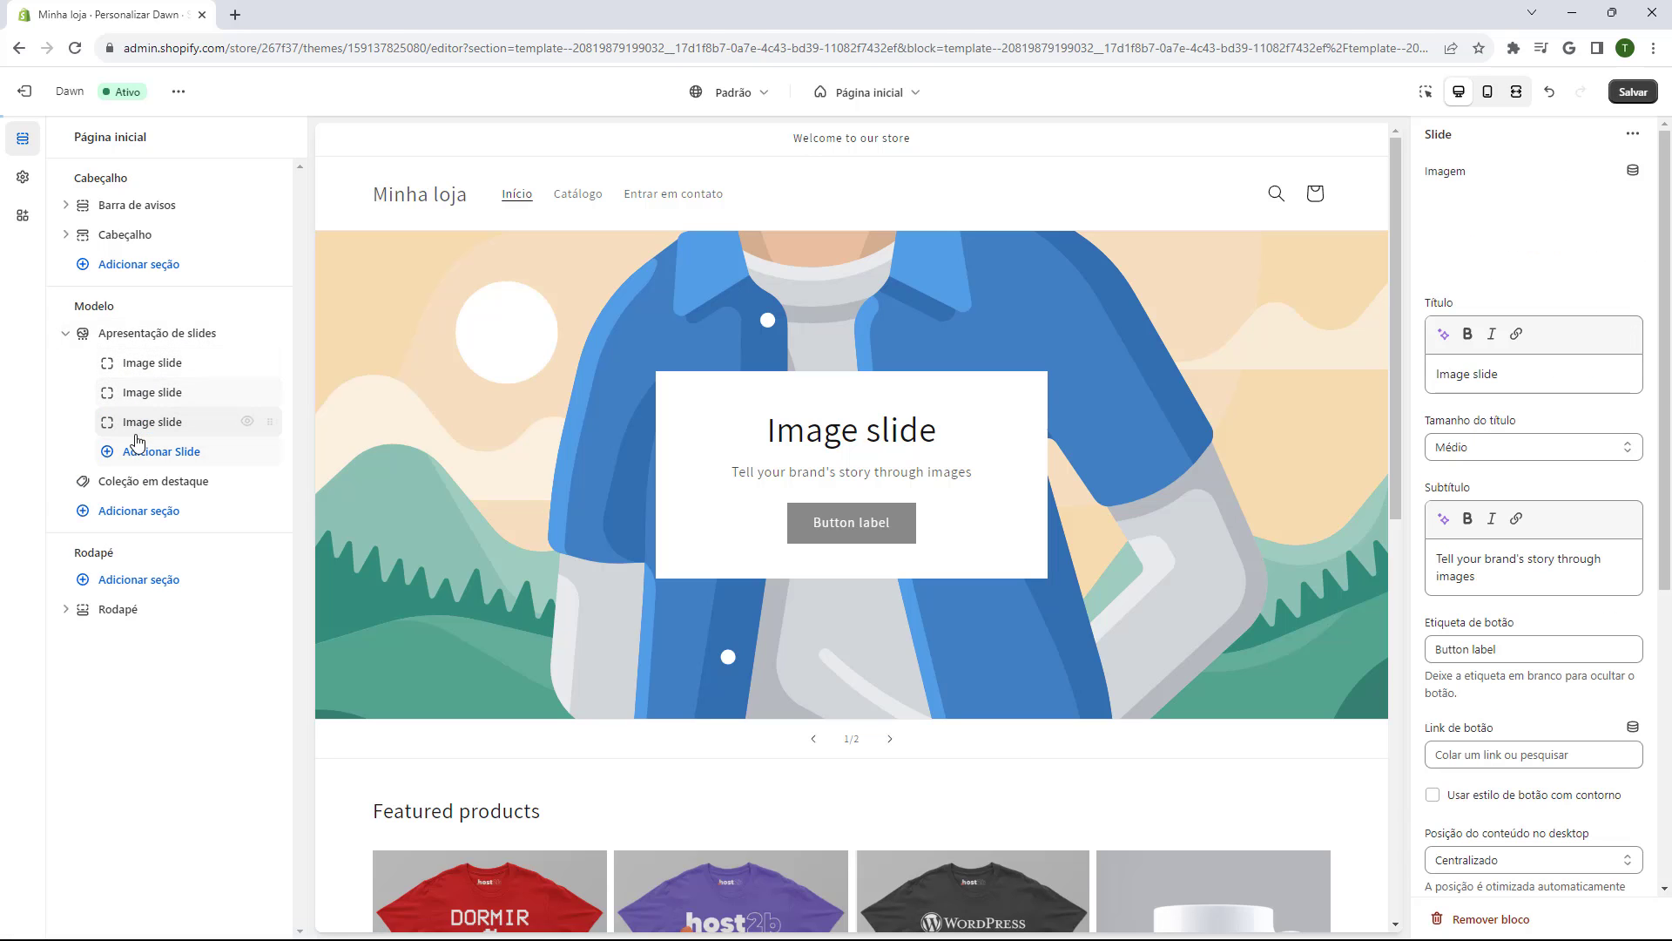
pyautogui.click(130, 451)
pyautogui.click(127, 484)
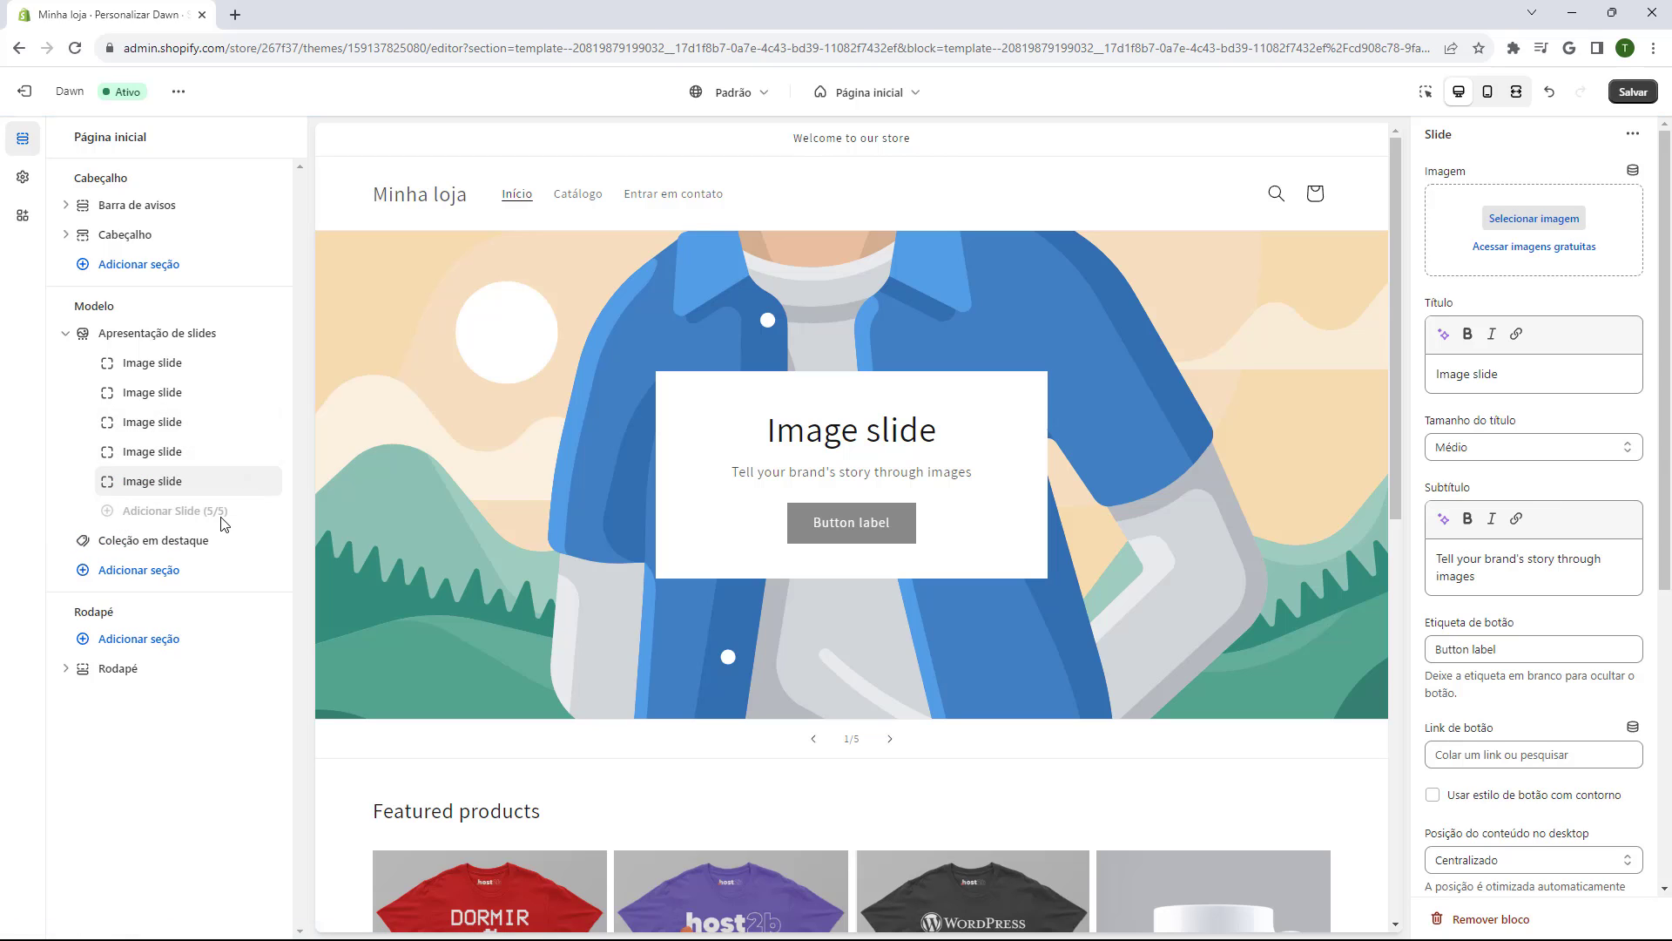
# - Cycle through the slideshow's slides in the page preview until the first one is shown again
pyautogui.click(889, 738)
pyautogui.click(889, 738)
pyautogui.click(889, 739)
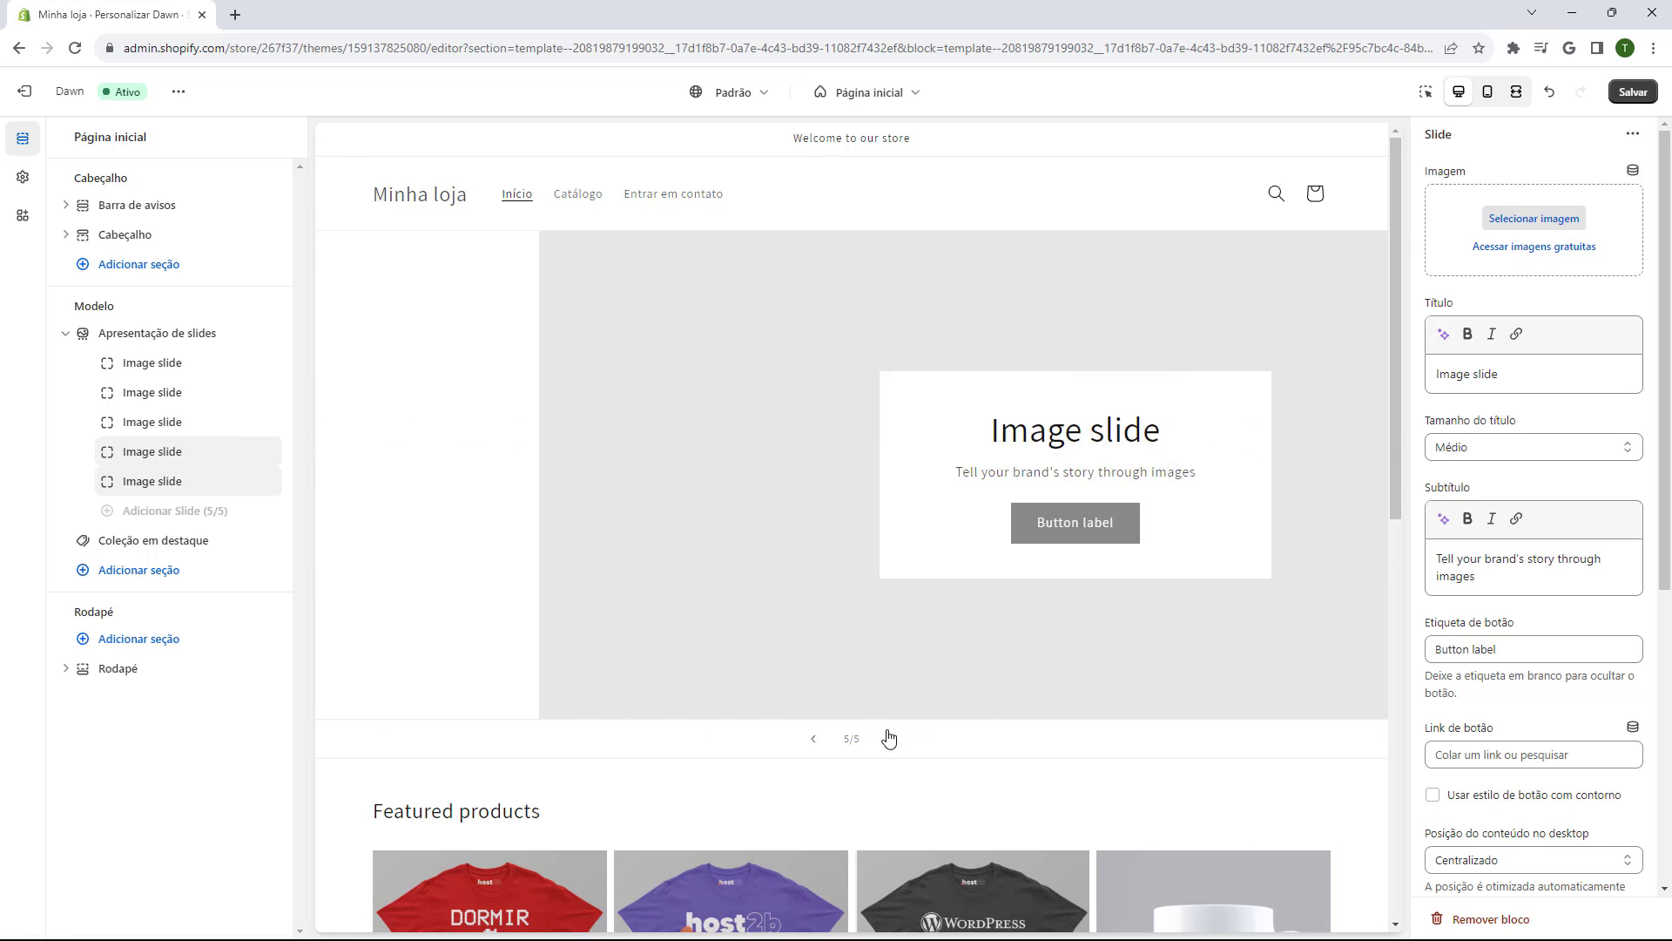
pyautogui.click(889, 738)
pyautogui.click(890, 738)
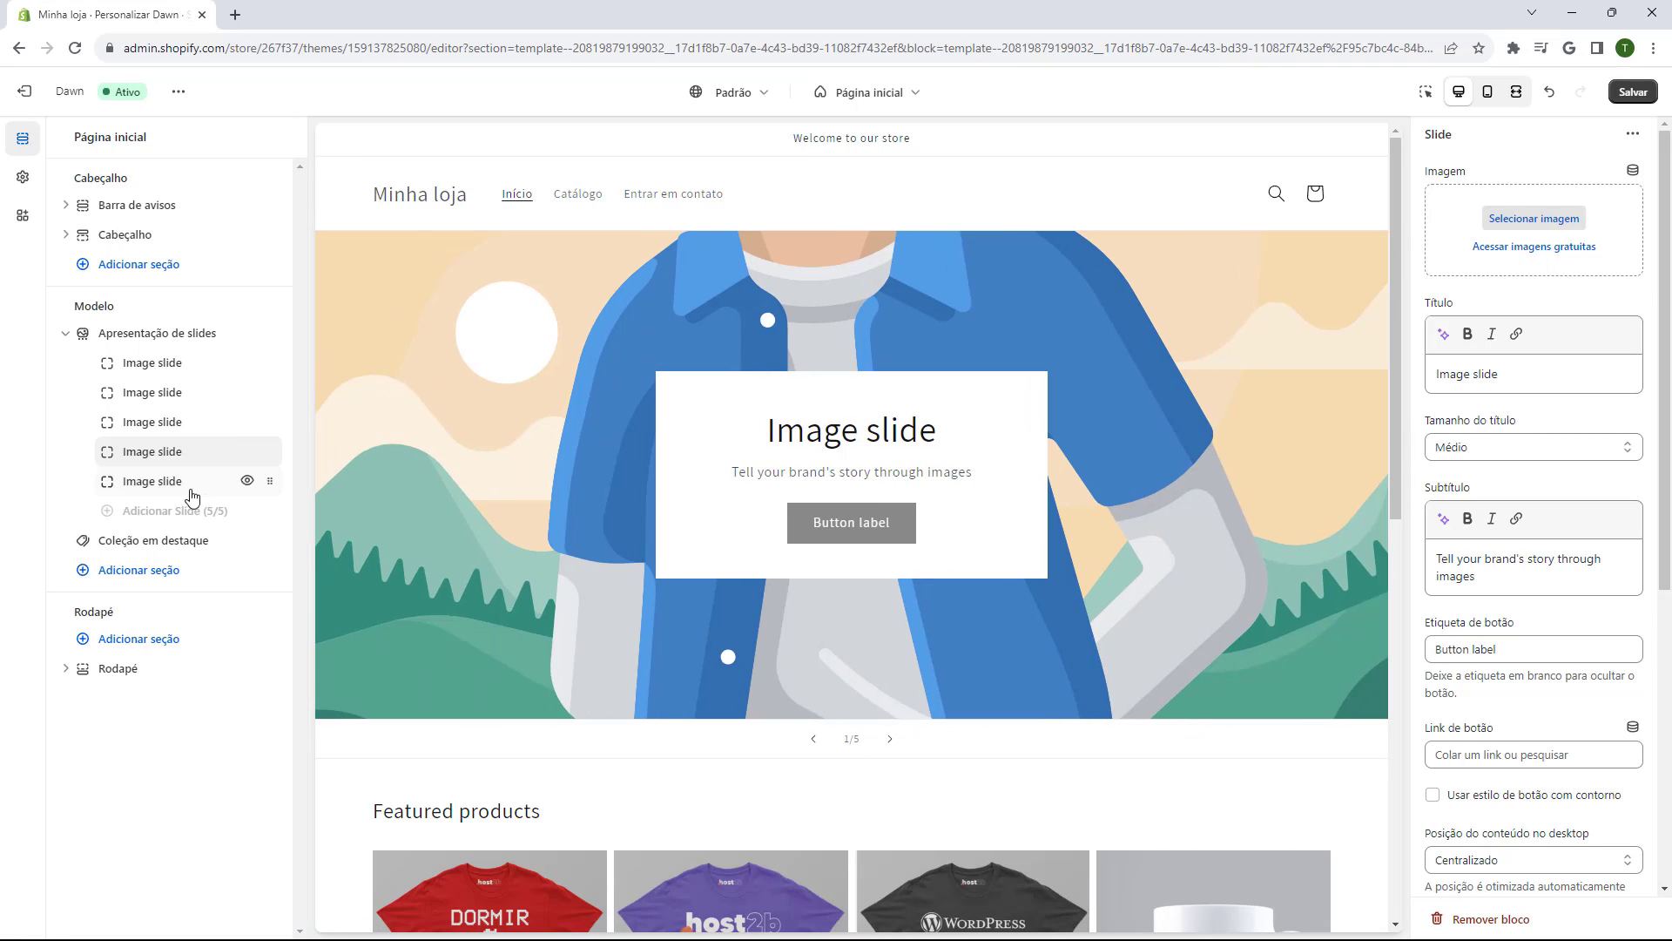
# - Remove the three extra slides from the slideshow so that only two remain
pyautogui.click(187, 484)
pyautogui.click(1478, 919)
pyautogui.click(131, 451)
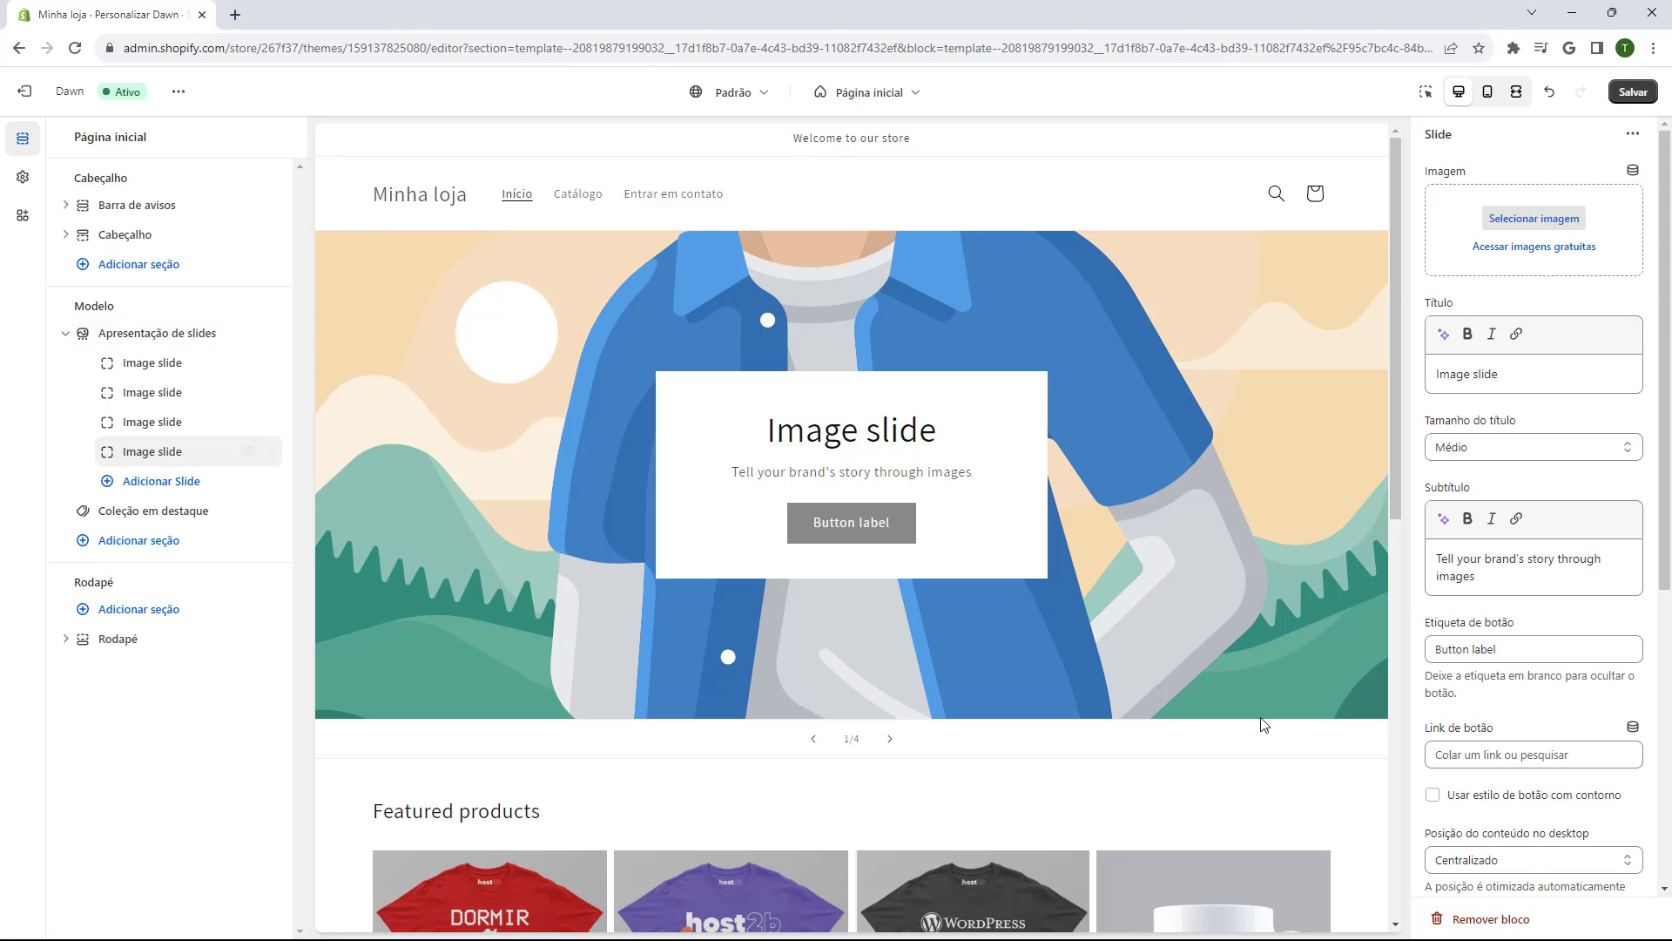
pyautogui.click(1485, 919)
pyautogui.click(187, 422)
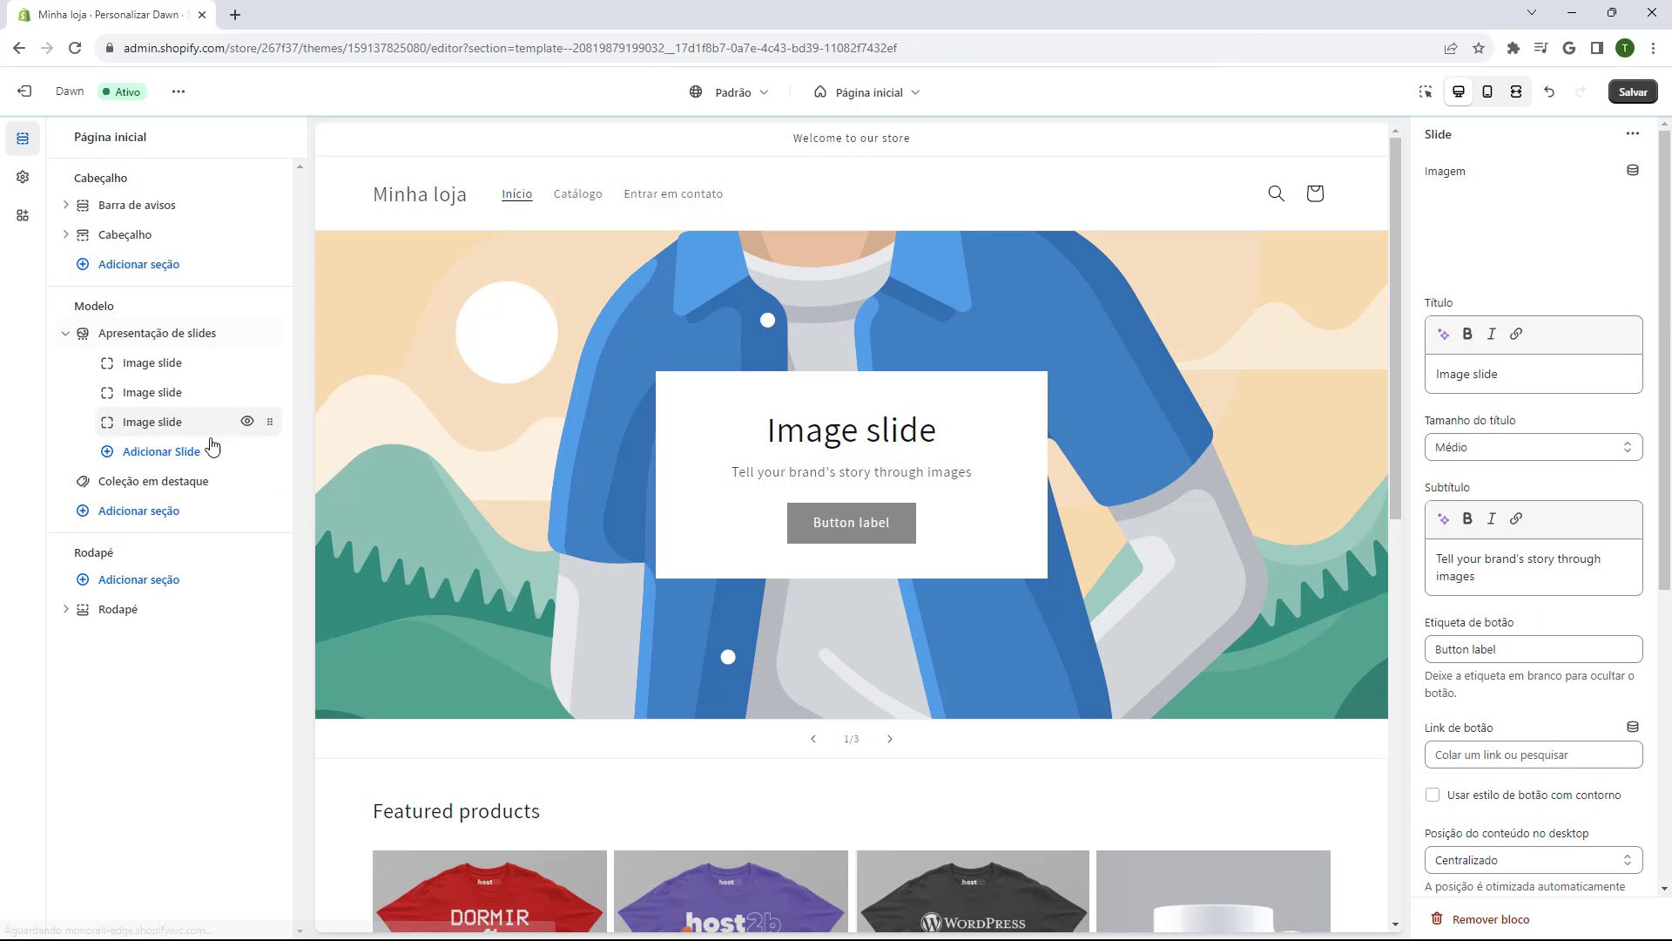
pyautogui.click(1483, 919)
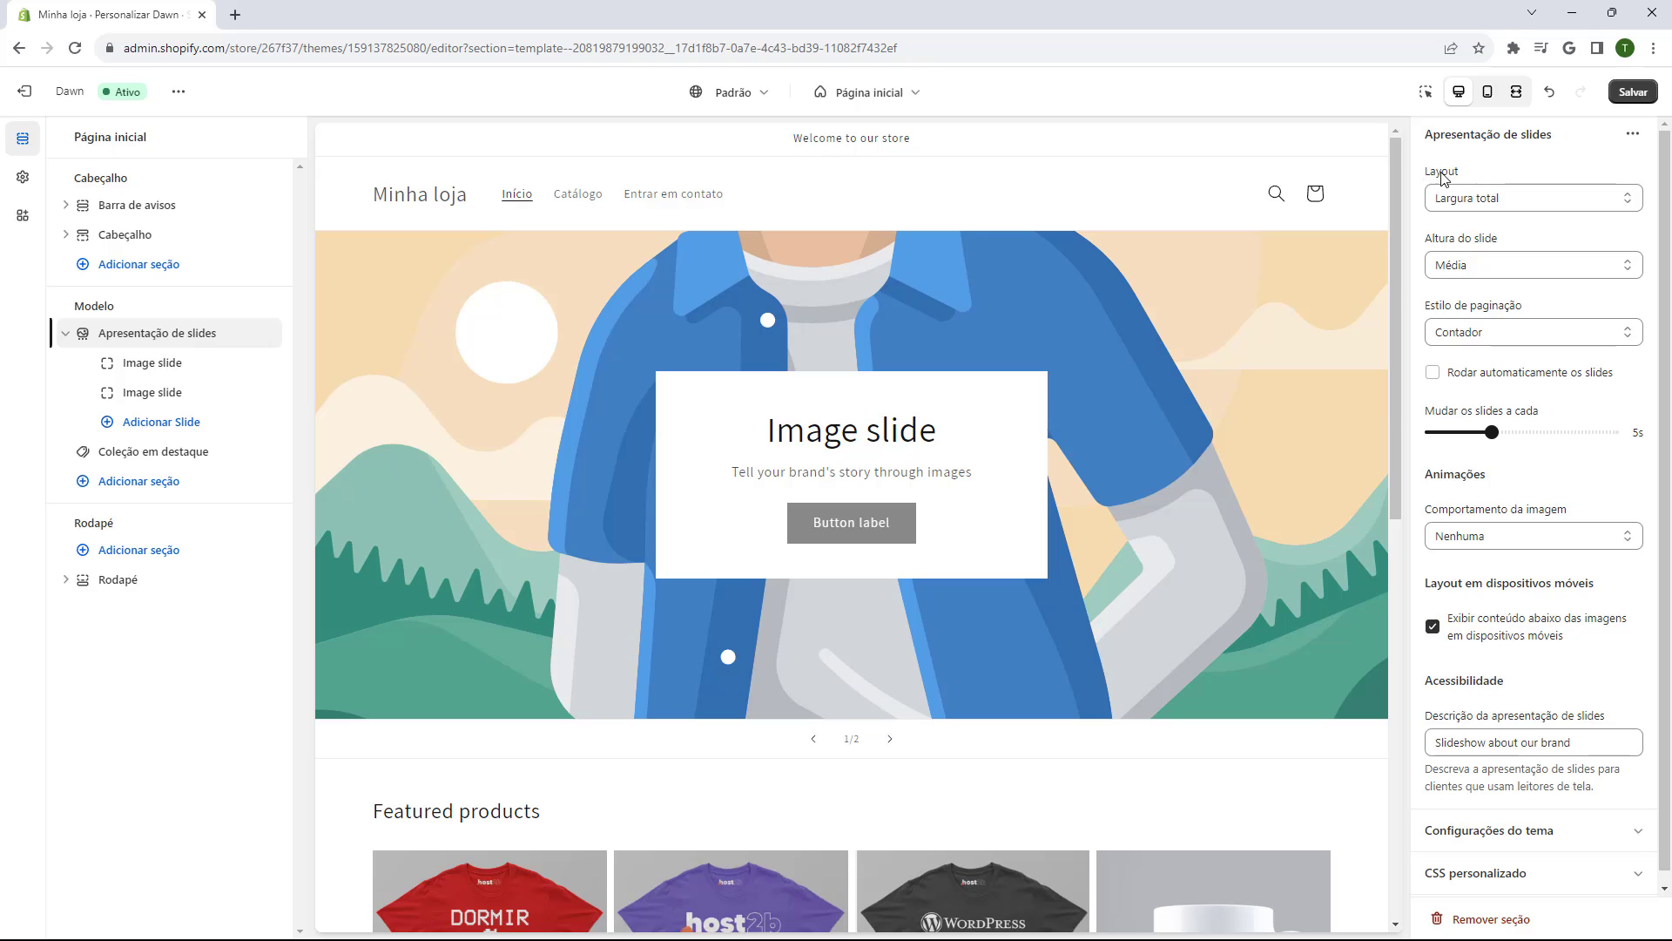
# - Try the Grade layout for the slideshow and switch it back to Largura total
pyautogui.click(1470, 199)
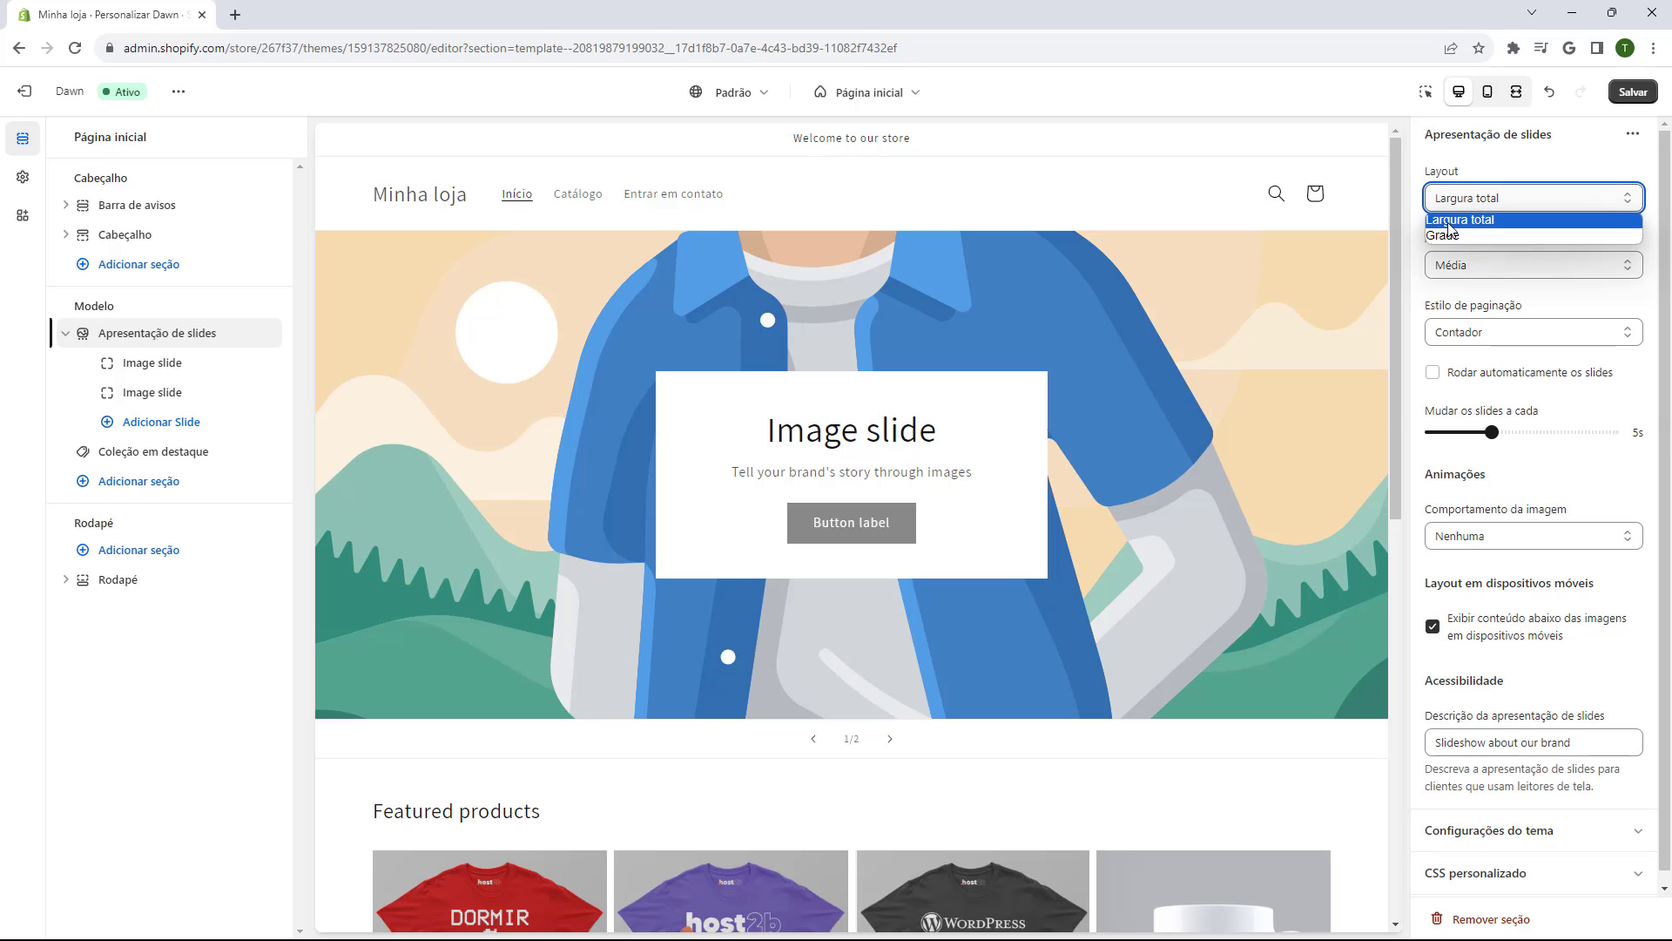
pyautogui.click(1466, 235)
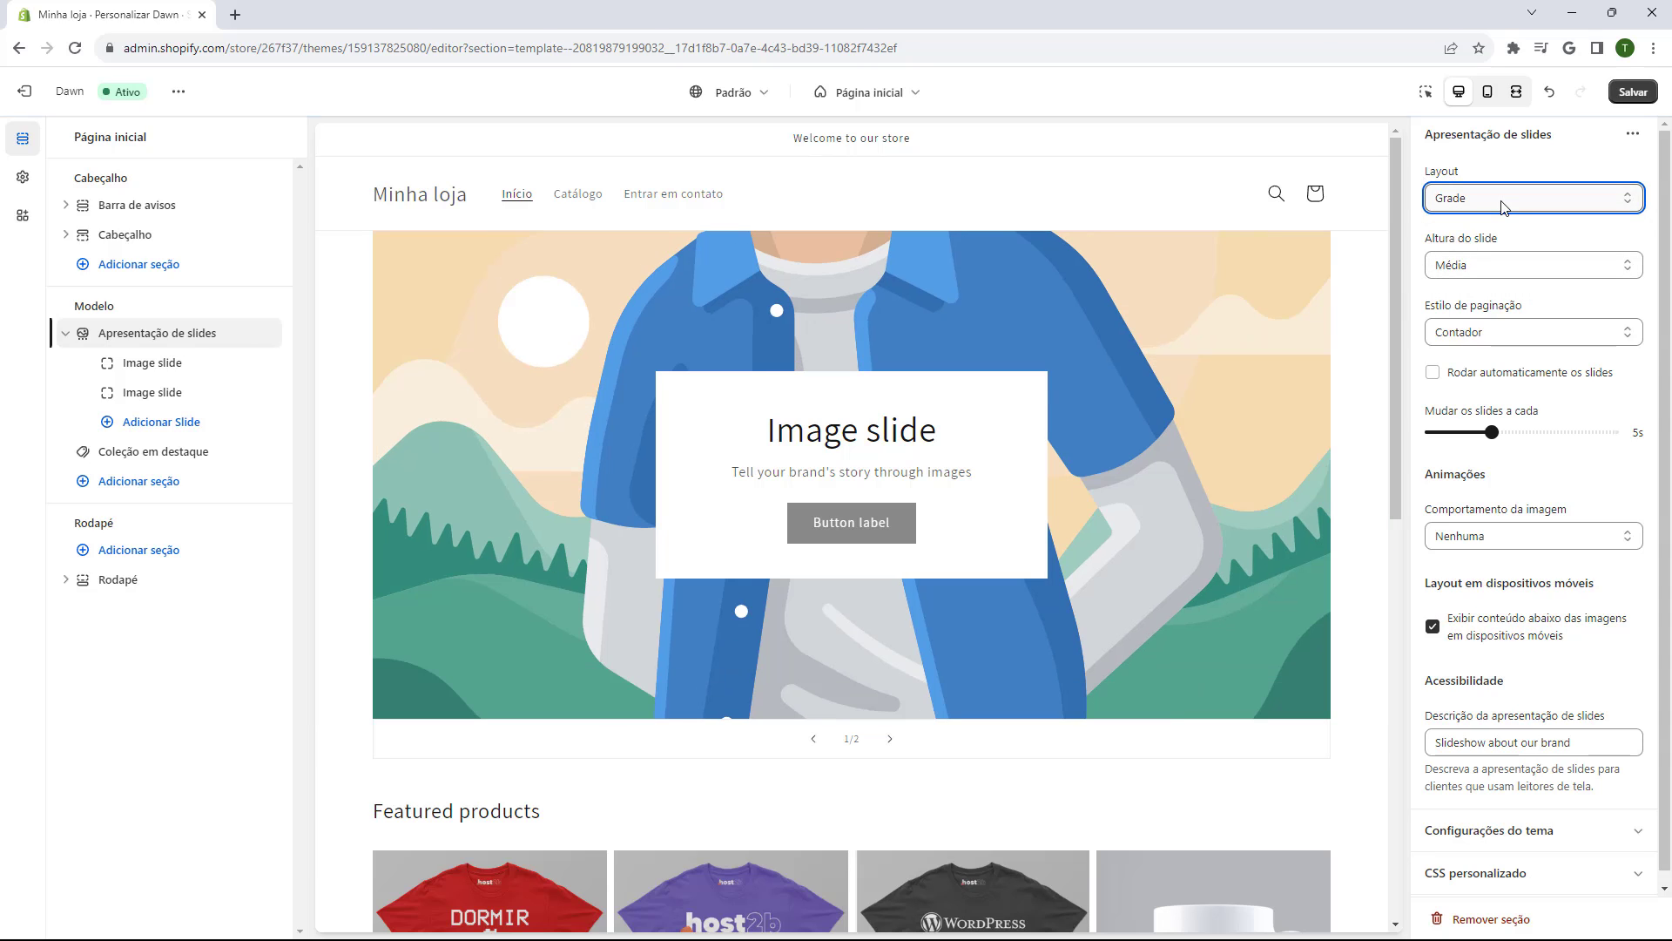
pyautogui.click(1492, 207)
pyautogui.click(1491, 218)
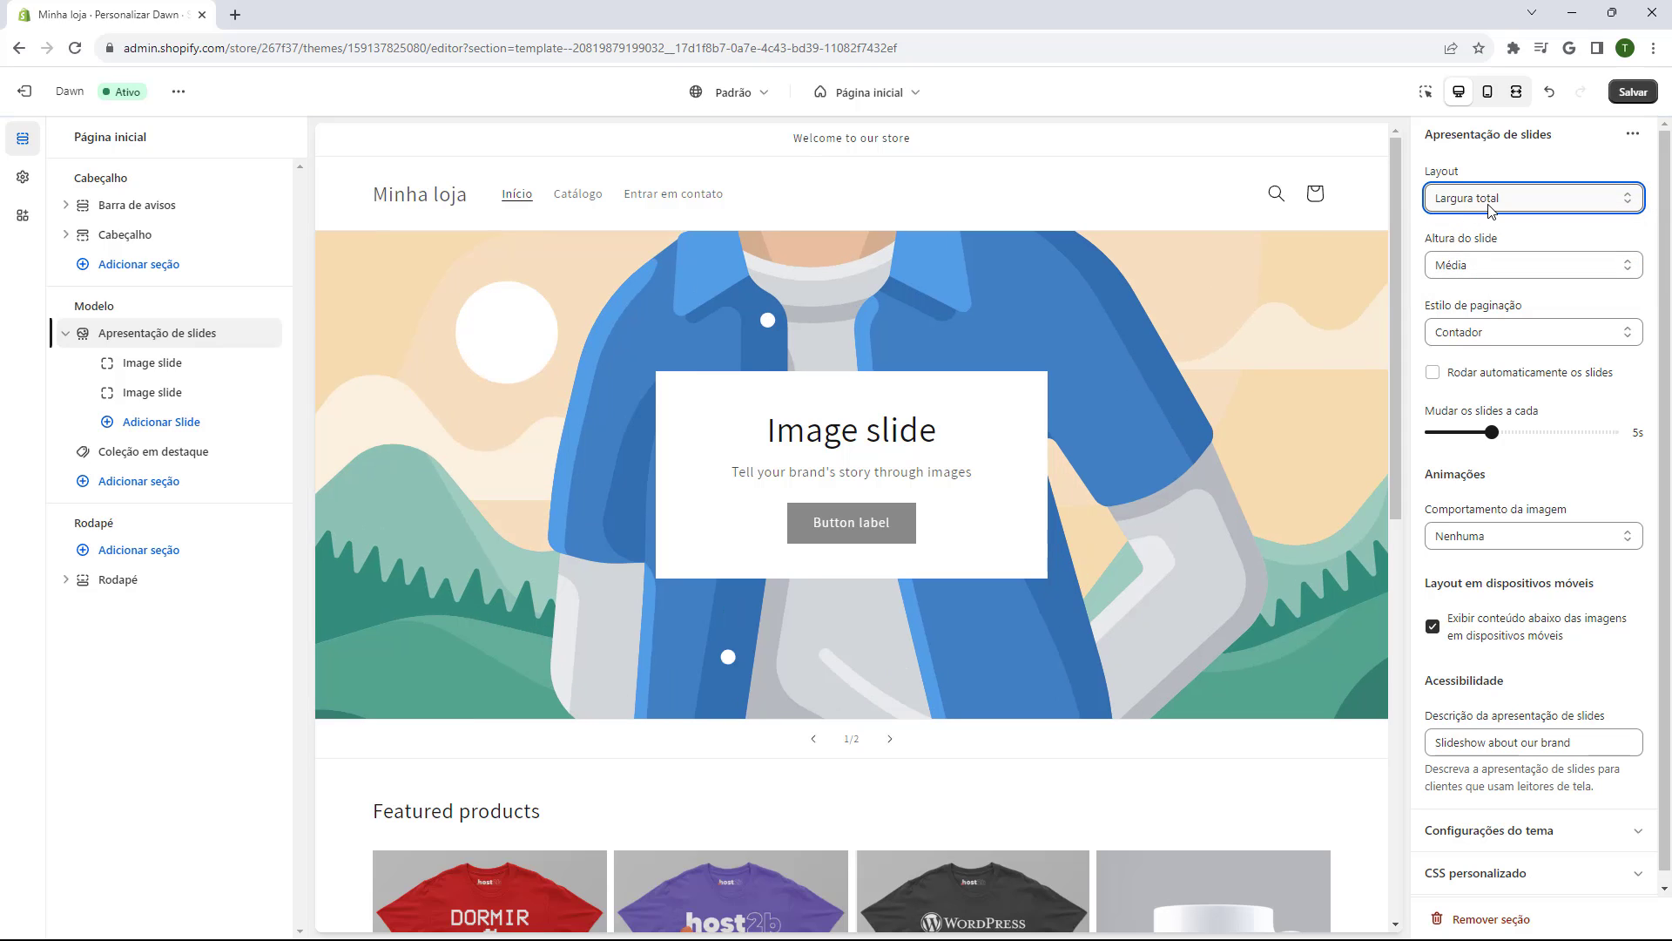
# - Set the slideshow's slide height to Adaptar à primeira imagem
pyautogui.click(1434, 244)
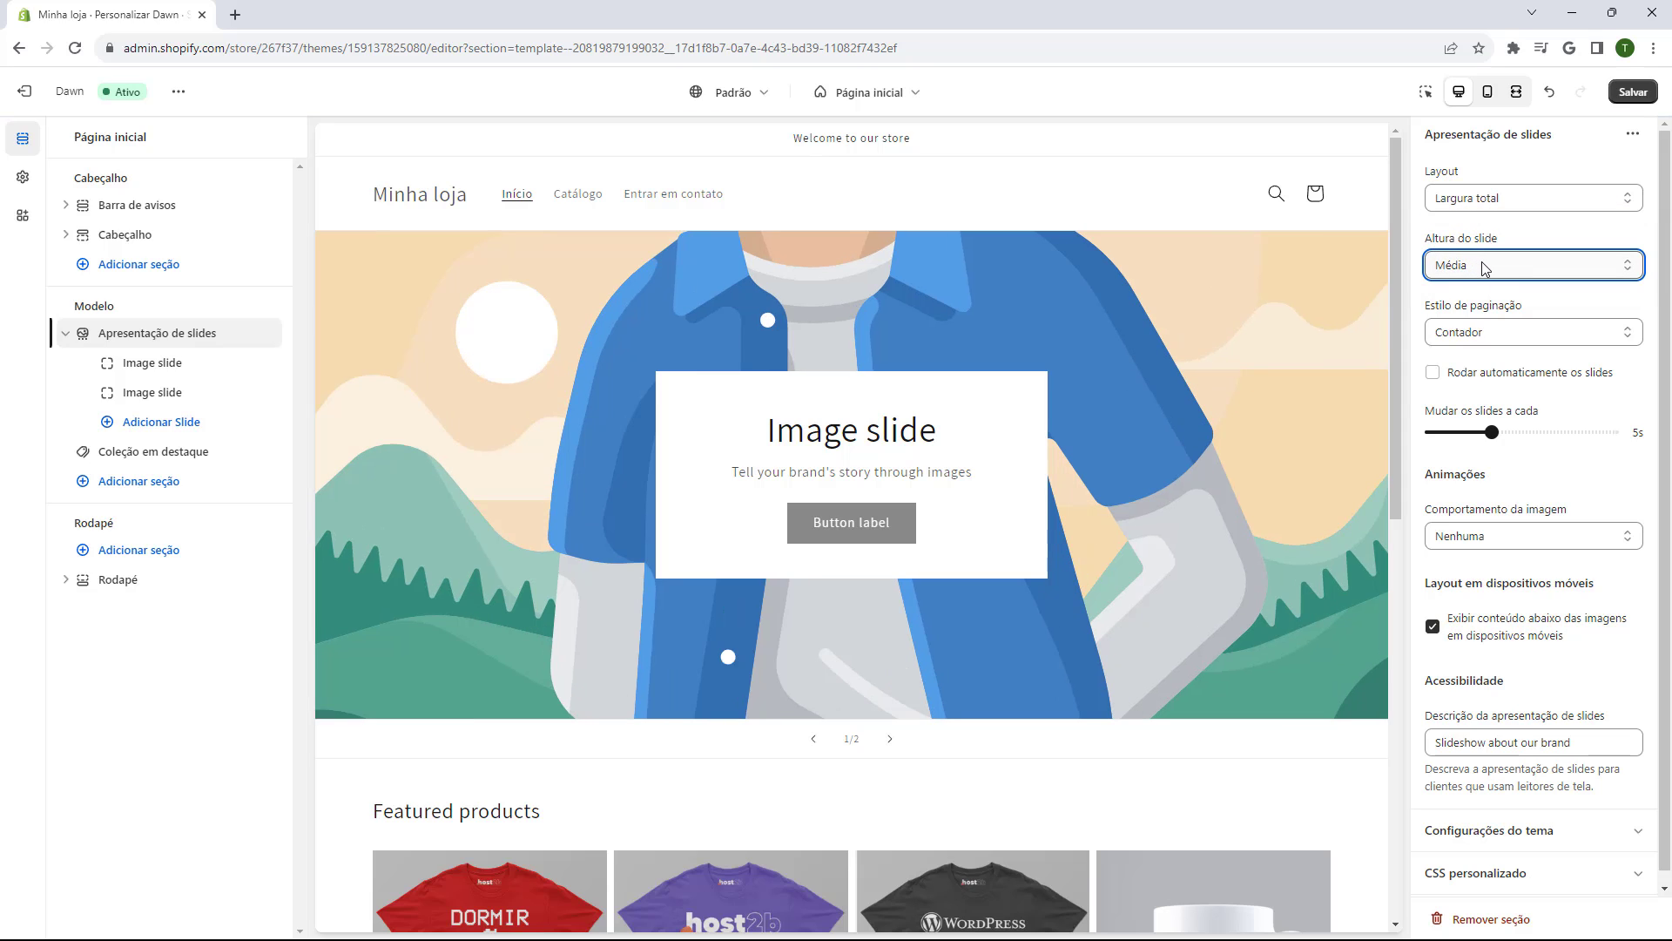
pyautogui.click(1486, 269)
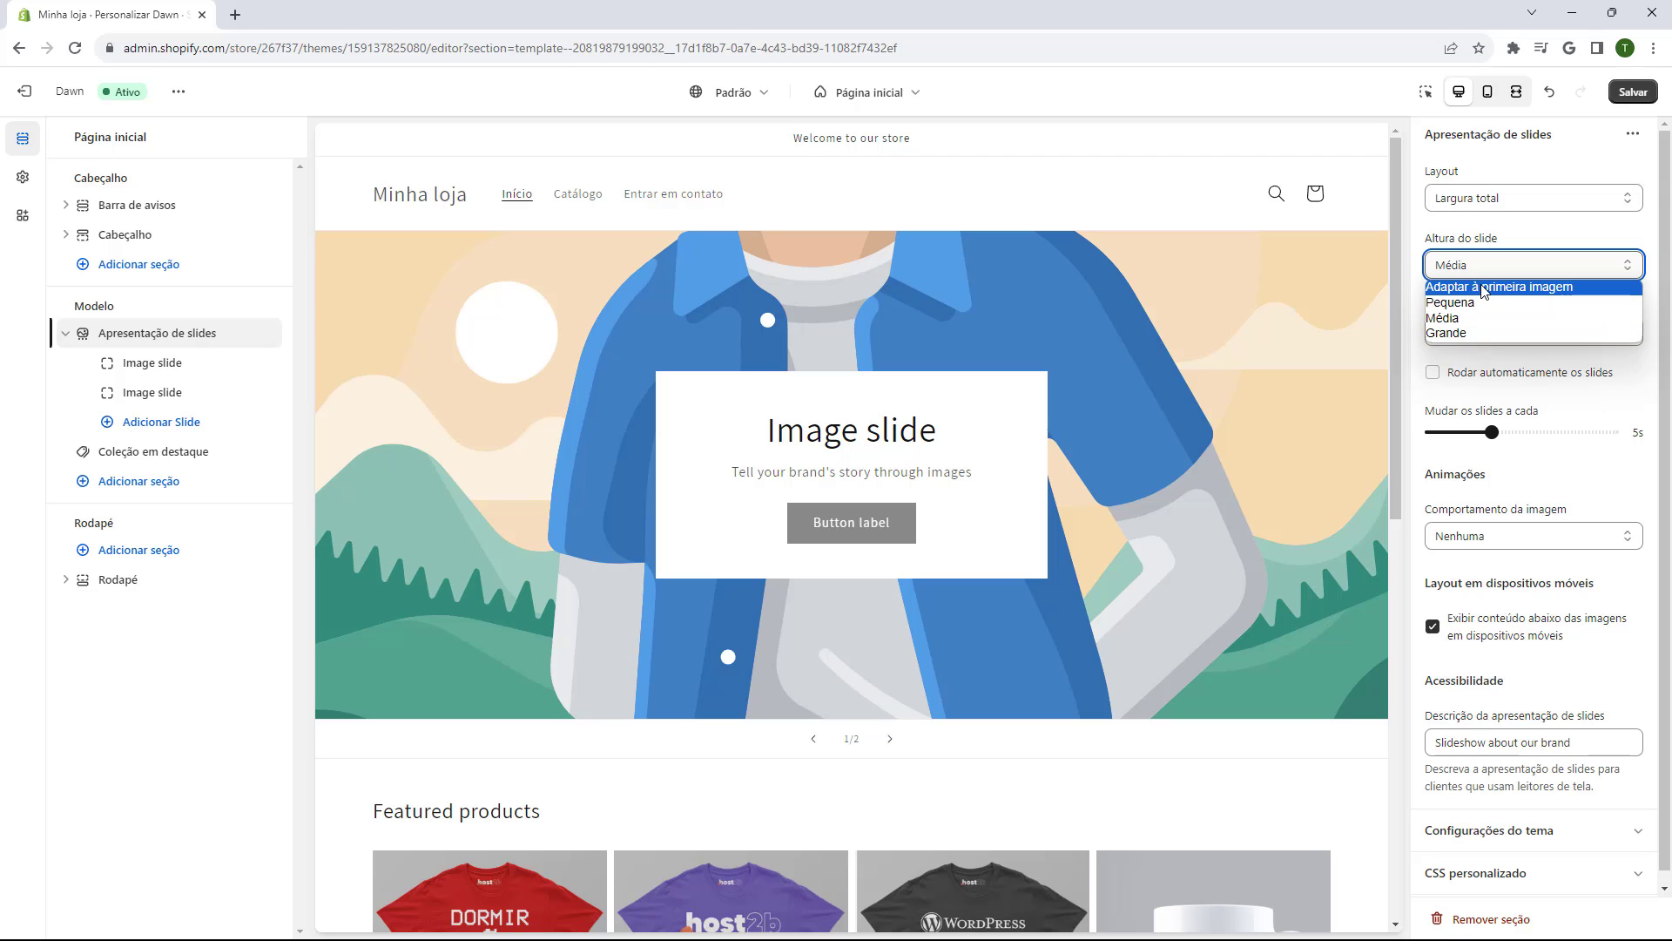
pyautogui.click(1484, 288)
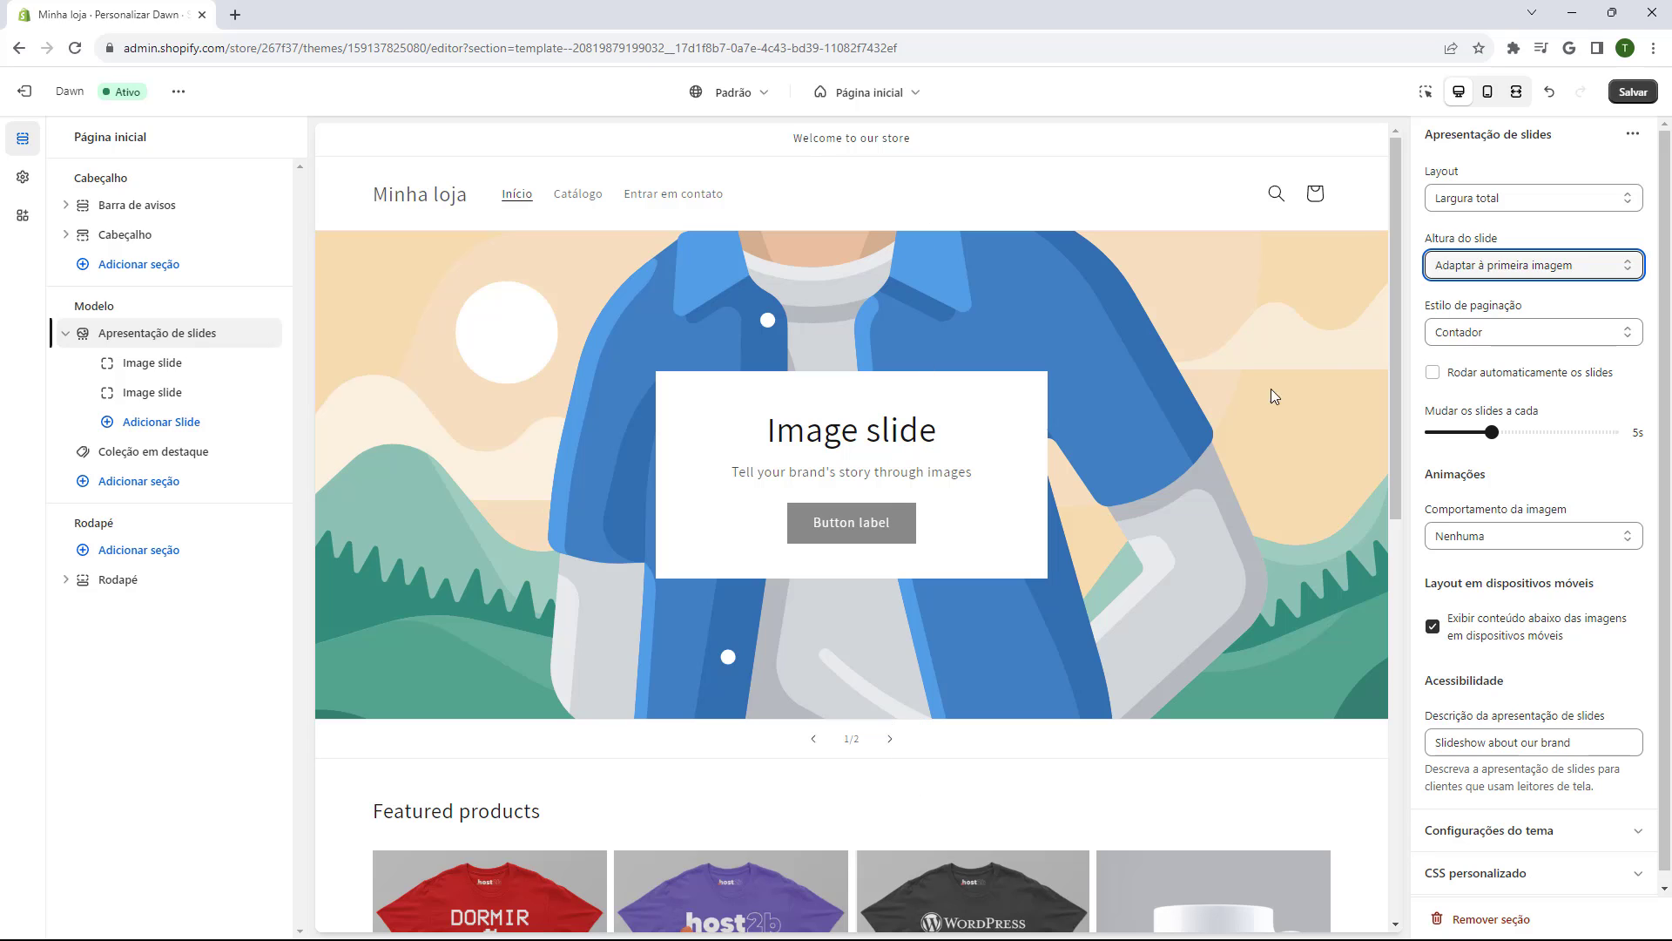
# - Try the Números pagination style for the slideshow, and settle on Pontos
pyautogui.moveTo(1426, 305); pyautogui.dragTo(1490, 306)
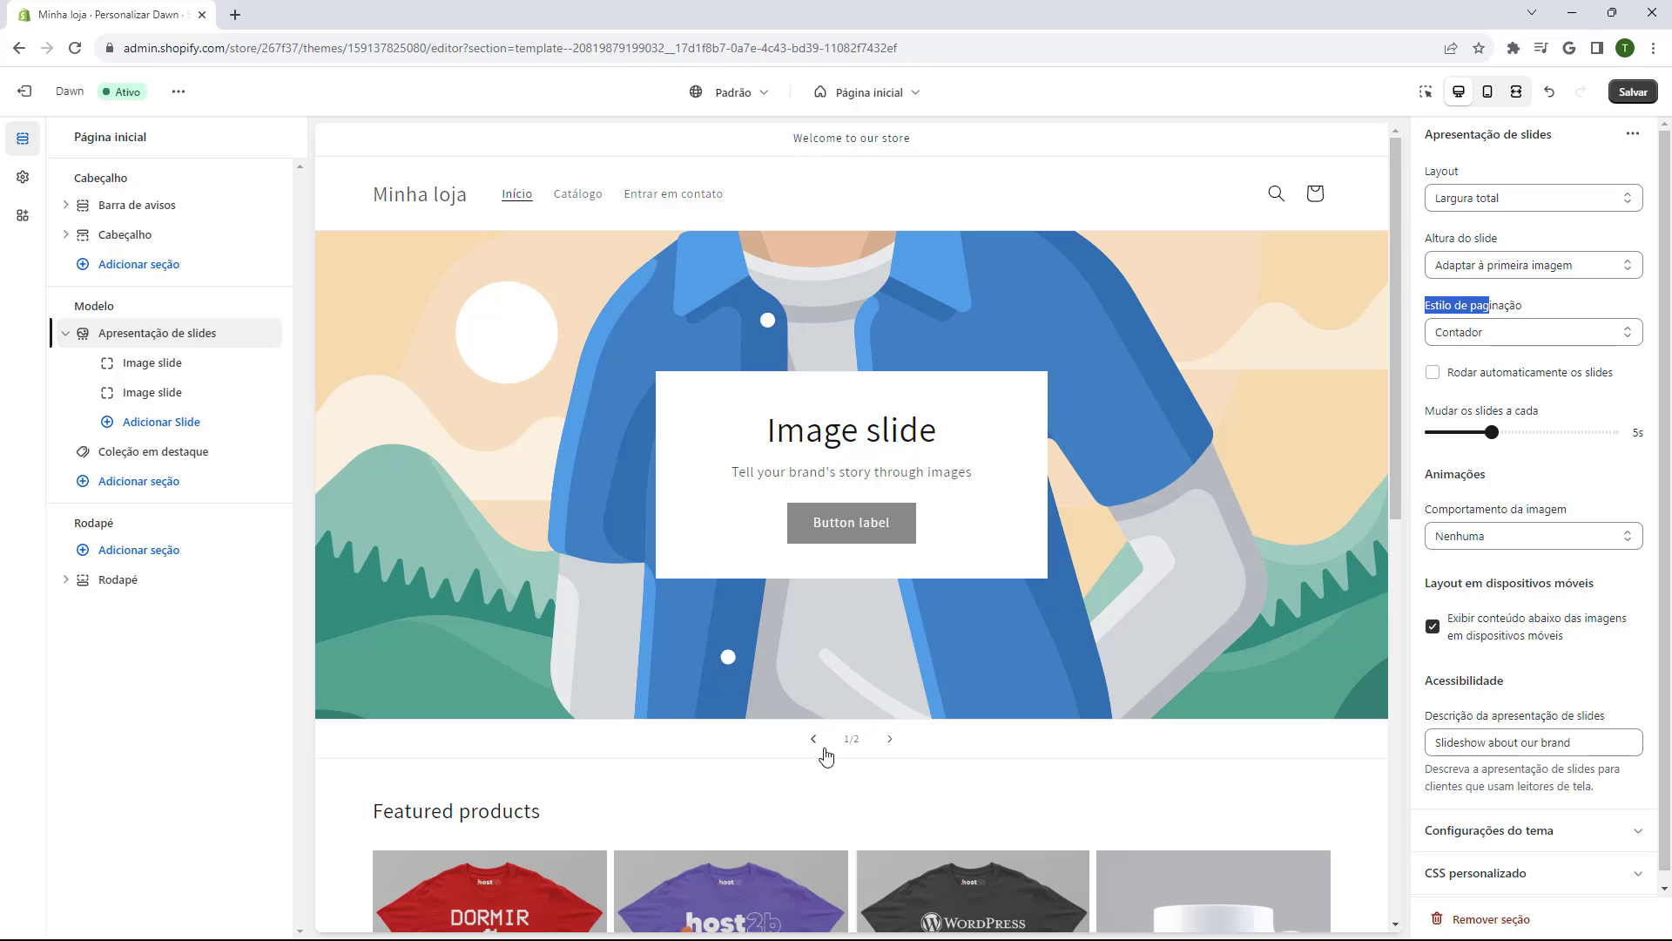
pyautogui.click(1469, 333)
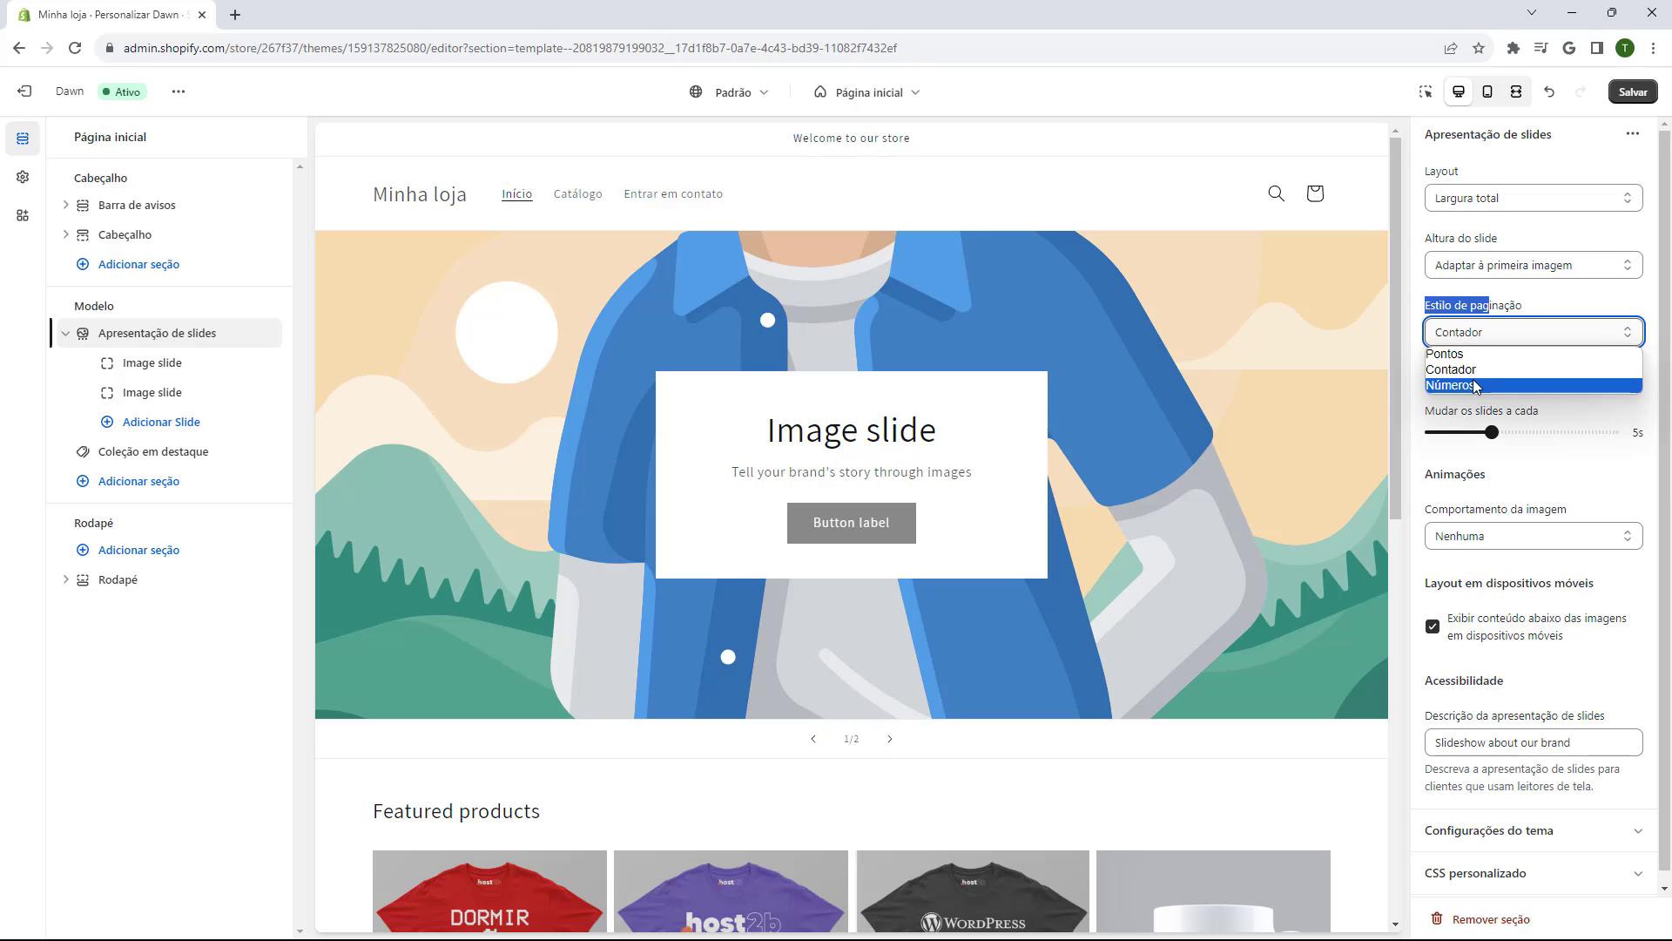
pyautogui.click(1472, 385)
pyautogui.click(1478, 332)
pyautogui.click(1472, 354)
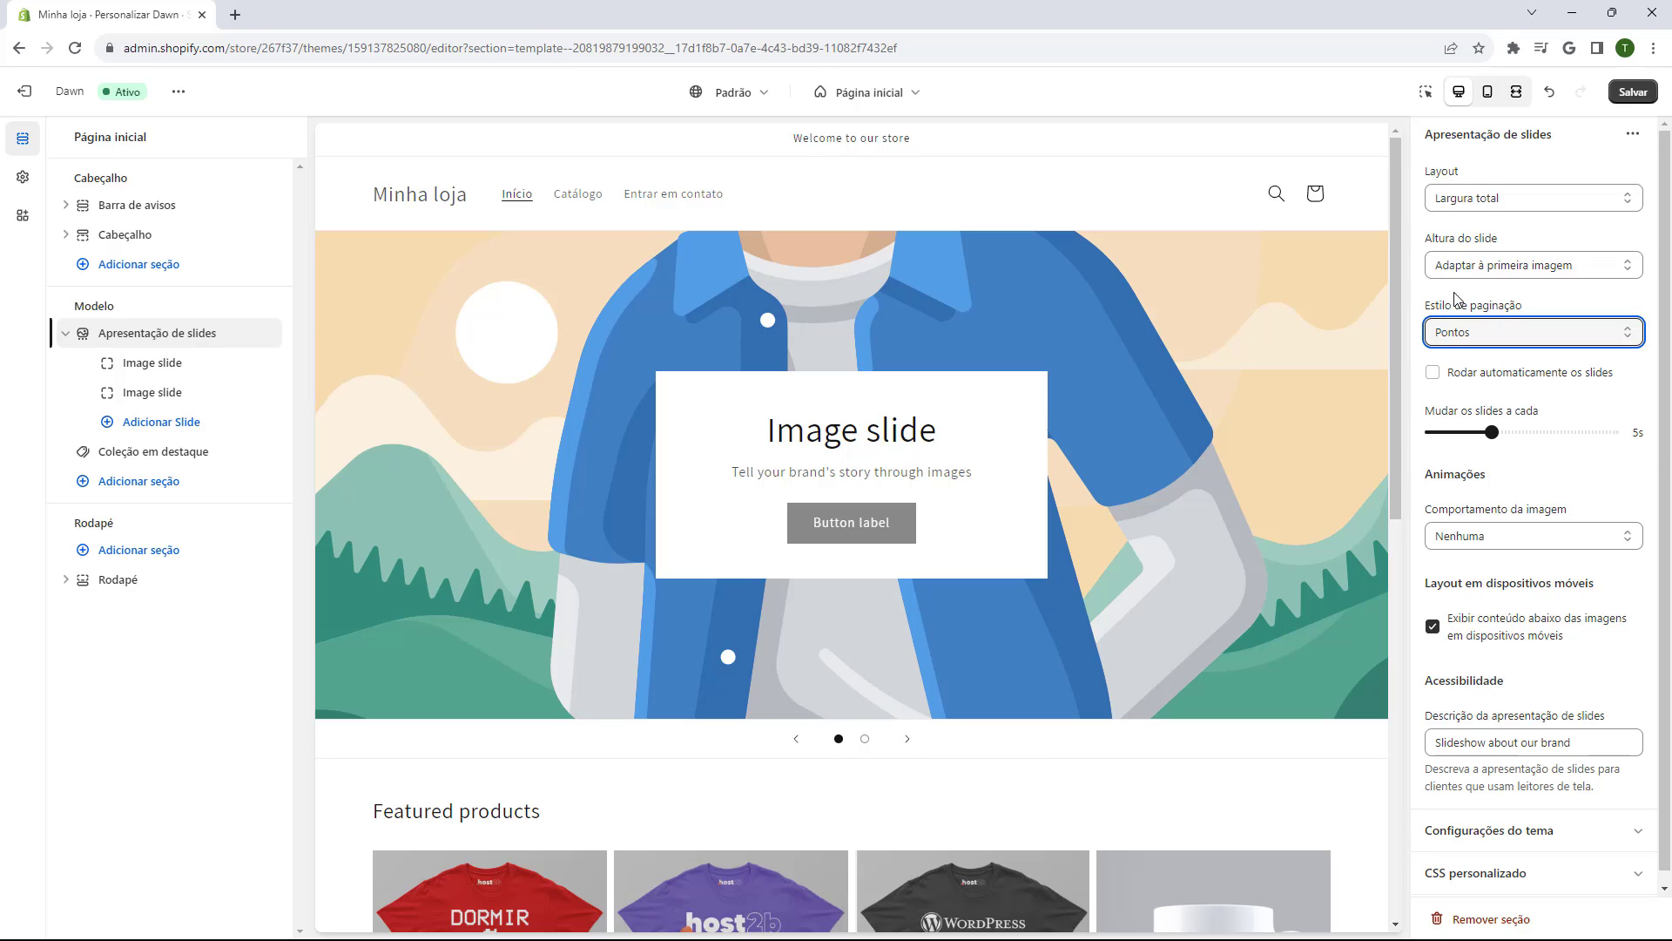
# - Try automatic slide rotation on the slideshow and turn it off again
pyautogui.click(1434, 374)
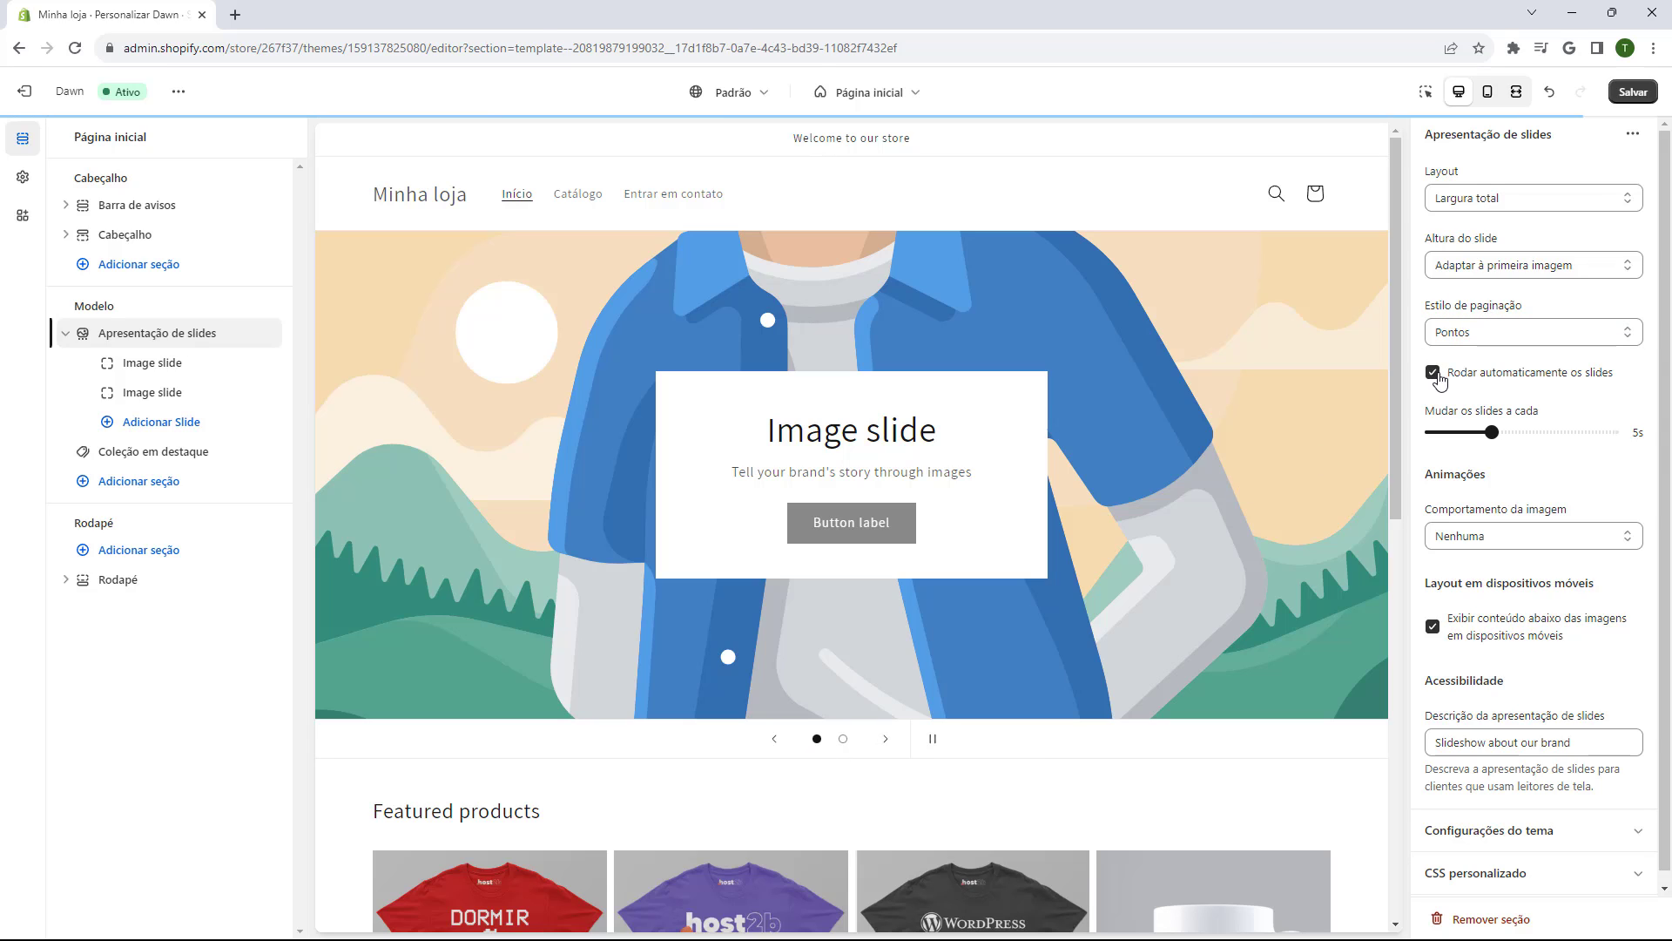
pyautogui.click(1435, 375)
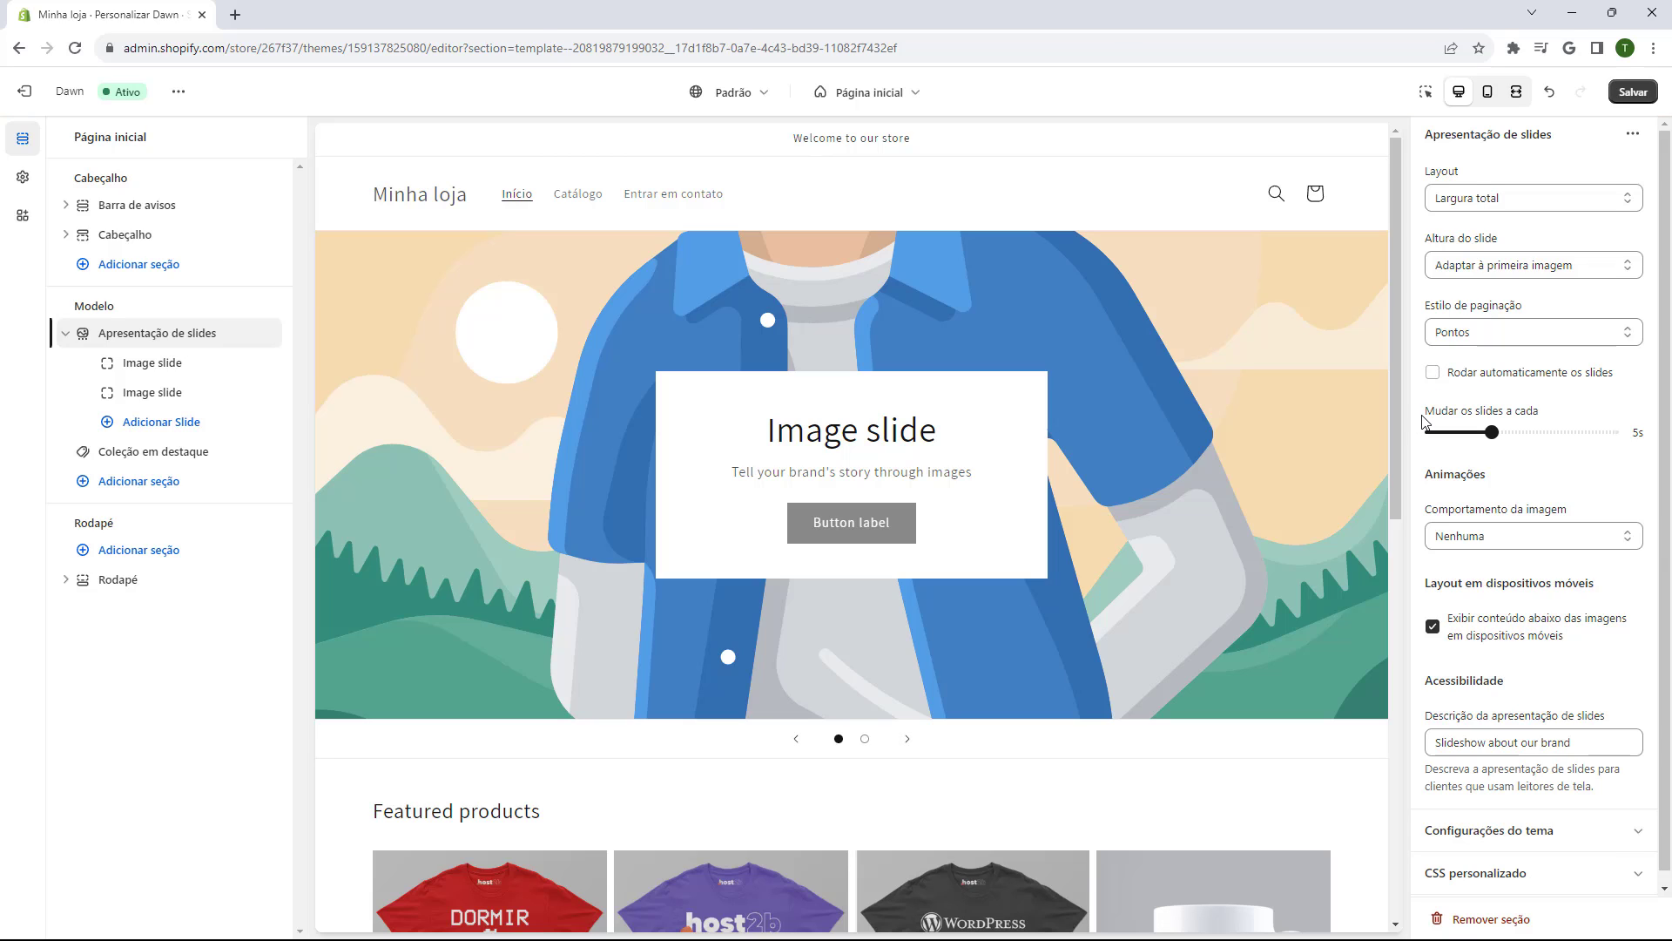
pyautogui.moveTo(1423, 421); pyautogui.dragTo(1471, 457)
pyautogui.click(1492, 432)
pyautogui.scroll(-1, 1463, 449)
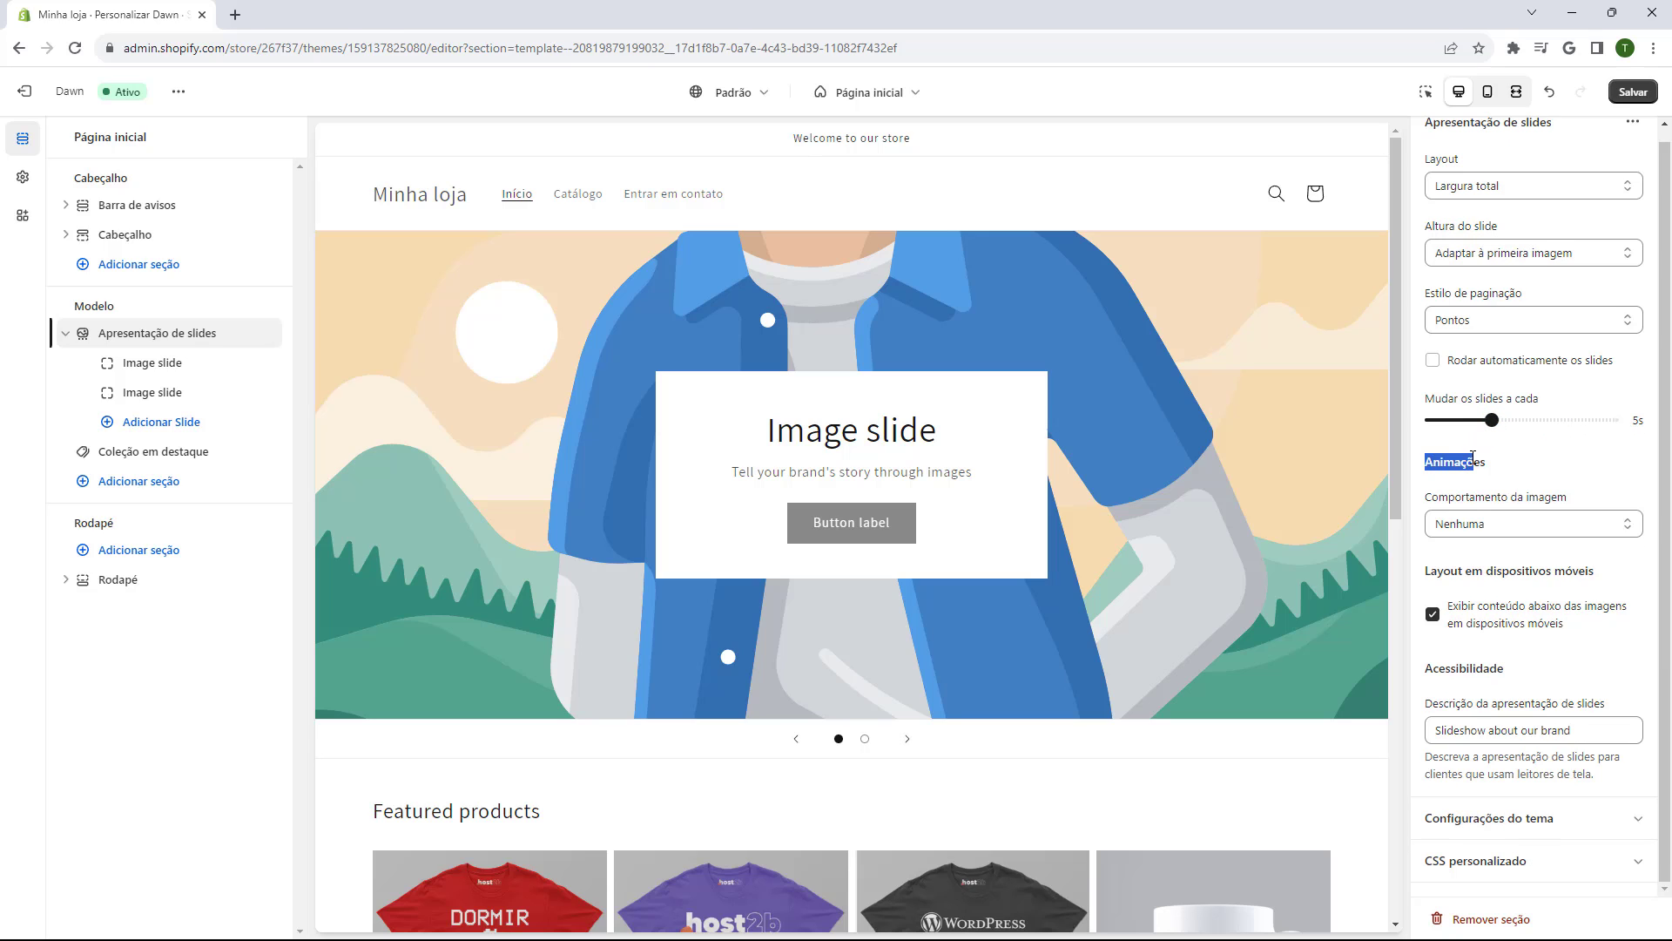
# - Try the Movimentação do ambiente image behavior for the slideshow and set it back to Nenhuma
pyautogui.click(1450, 523)
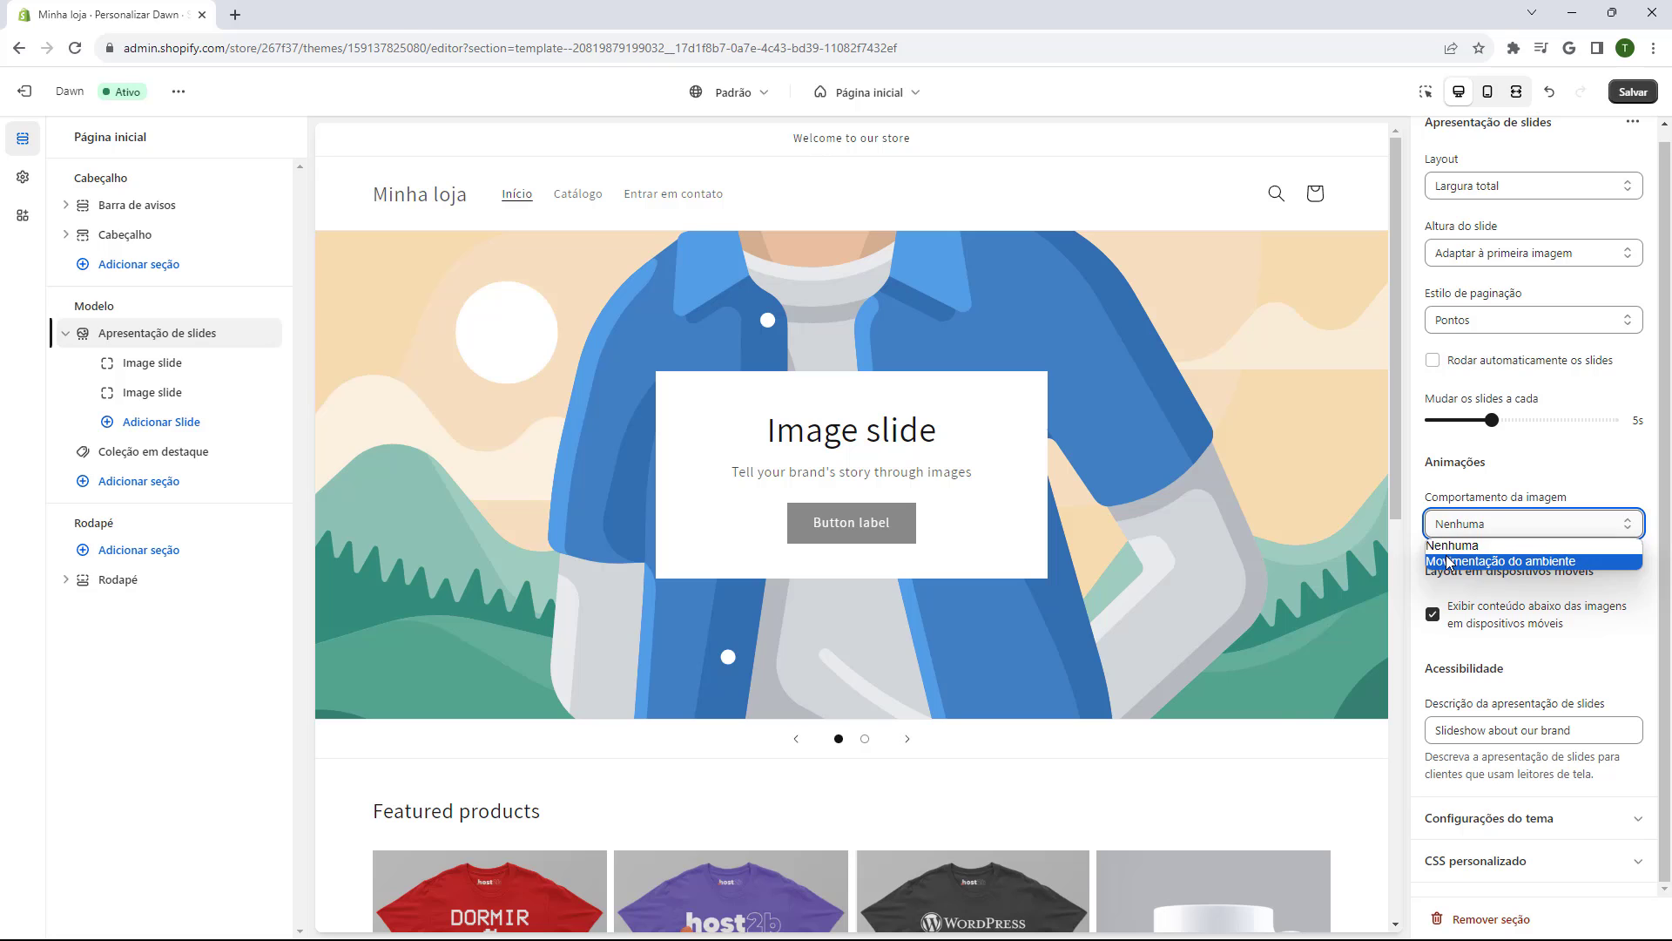
pyautogui.click(1450, 561)
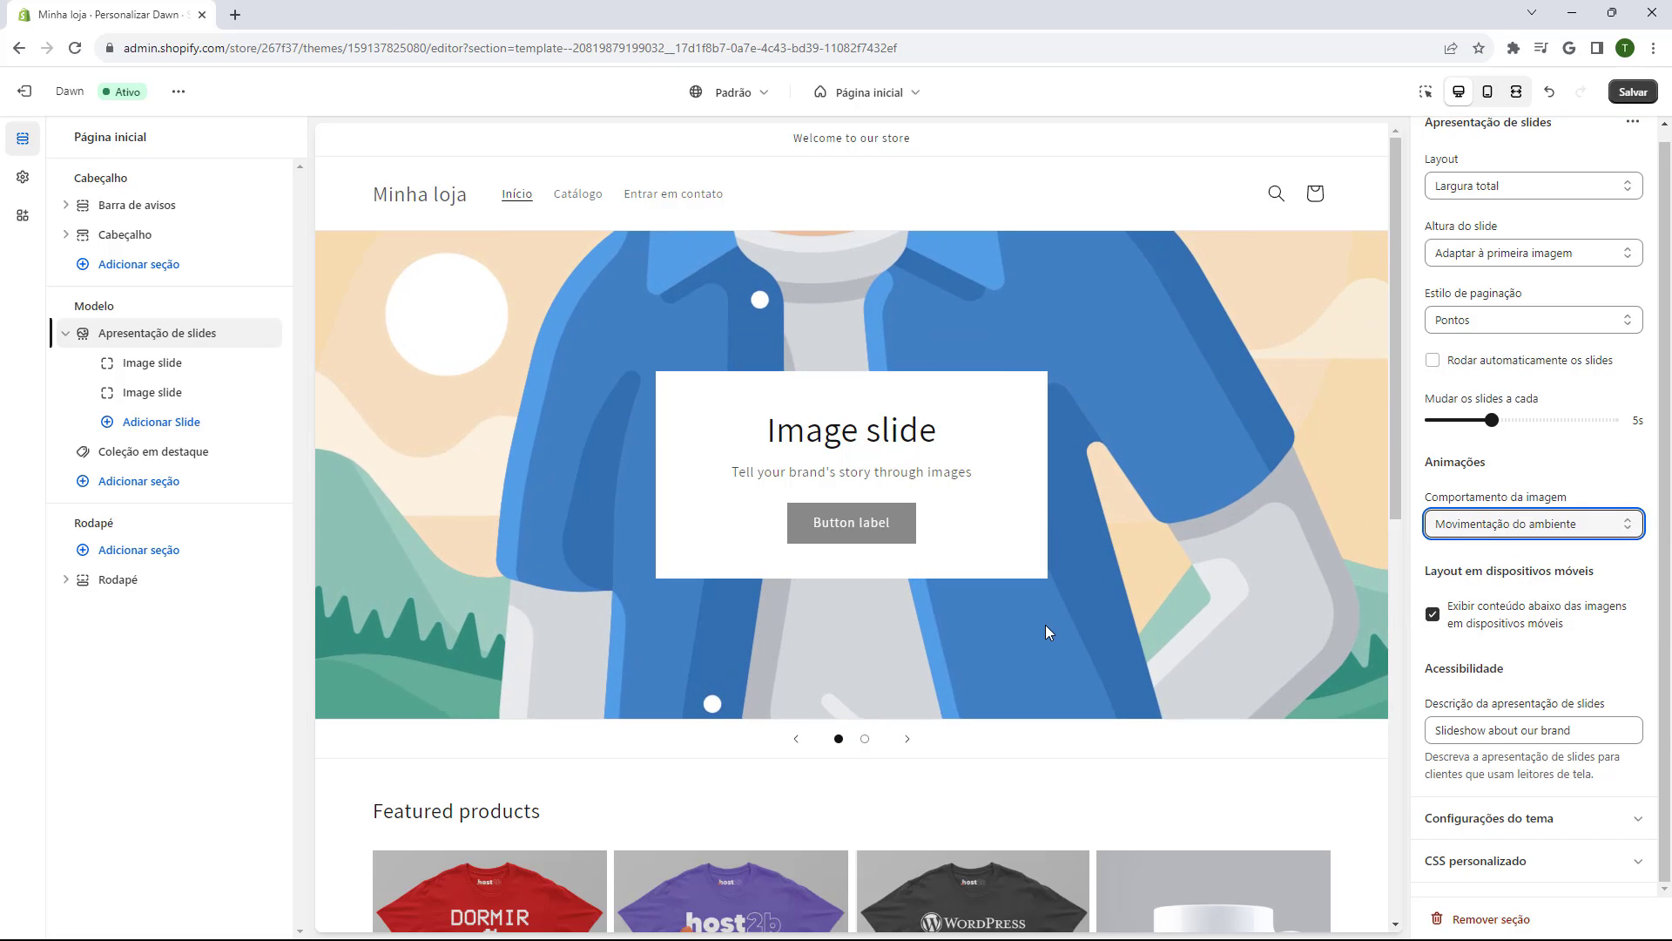
pyautogui.click(1497, 526)
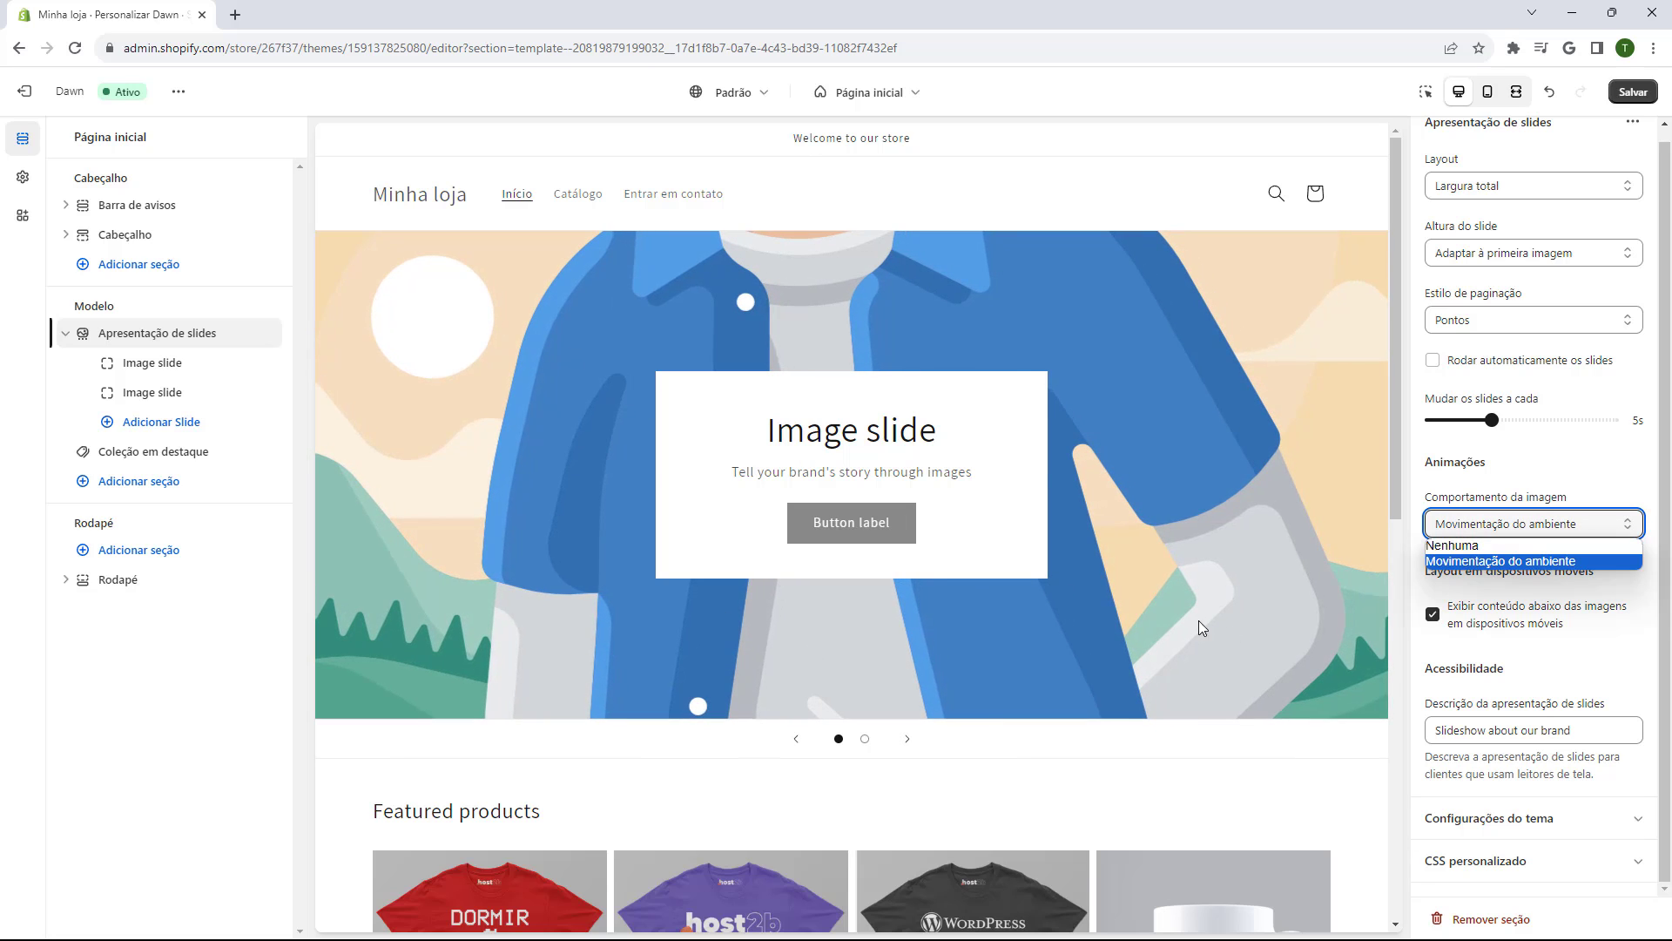
pyautogui.click(1462, 547)
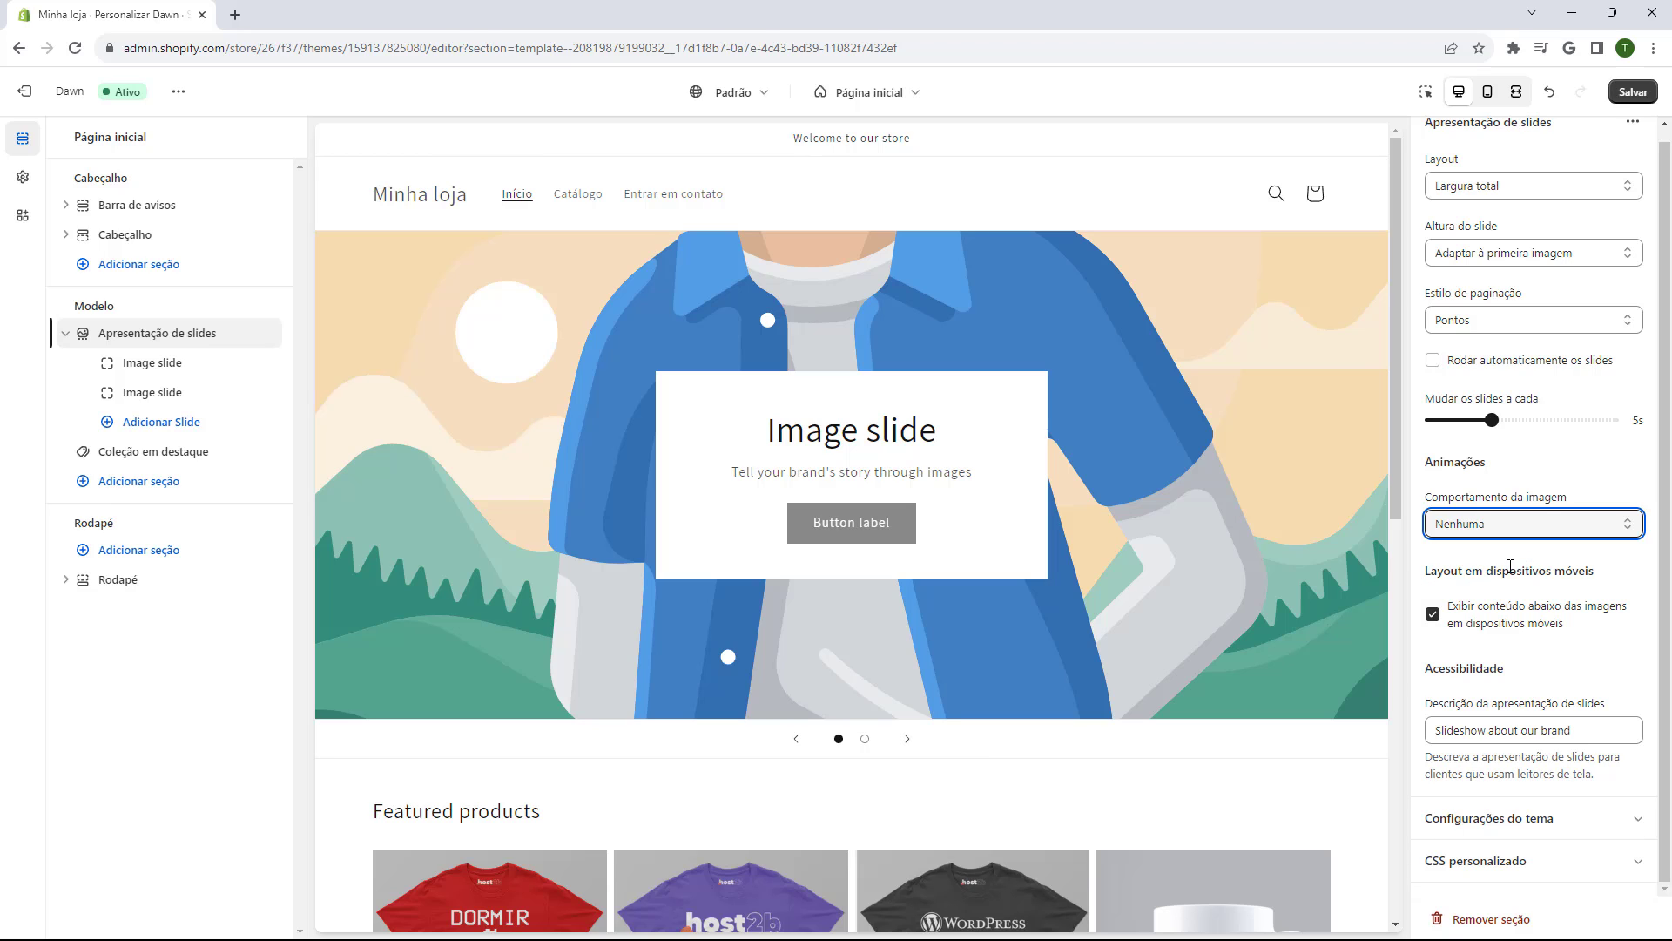
# - In the mobile preview, turn off Exibir conteúdo abaixo das imagens em dispositivos móveis for the slideshow, and return to the desktop preview
pyautogui.click(1487, 95)
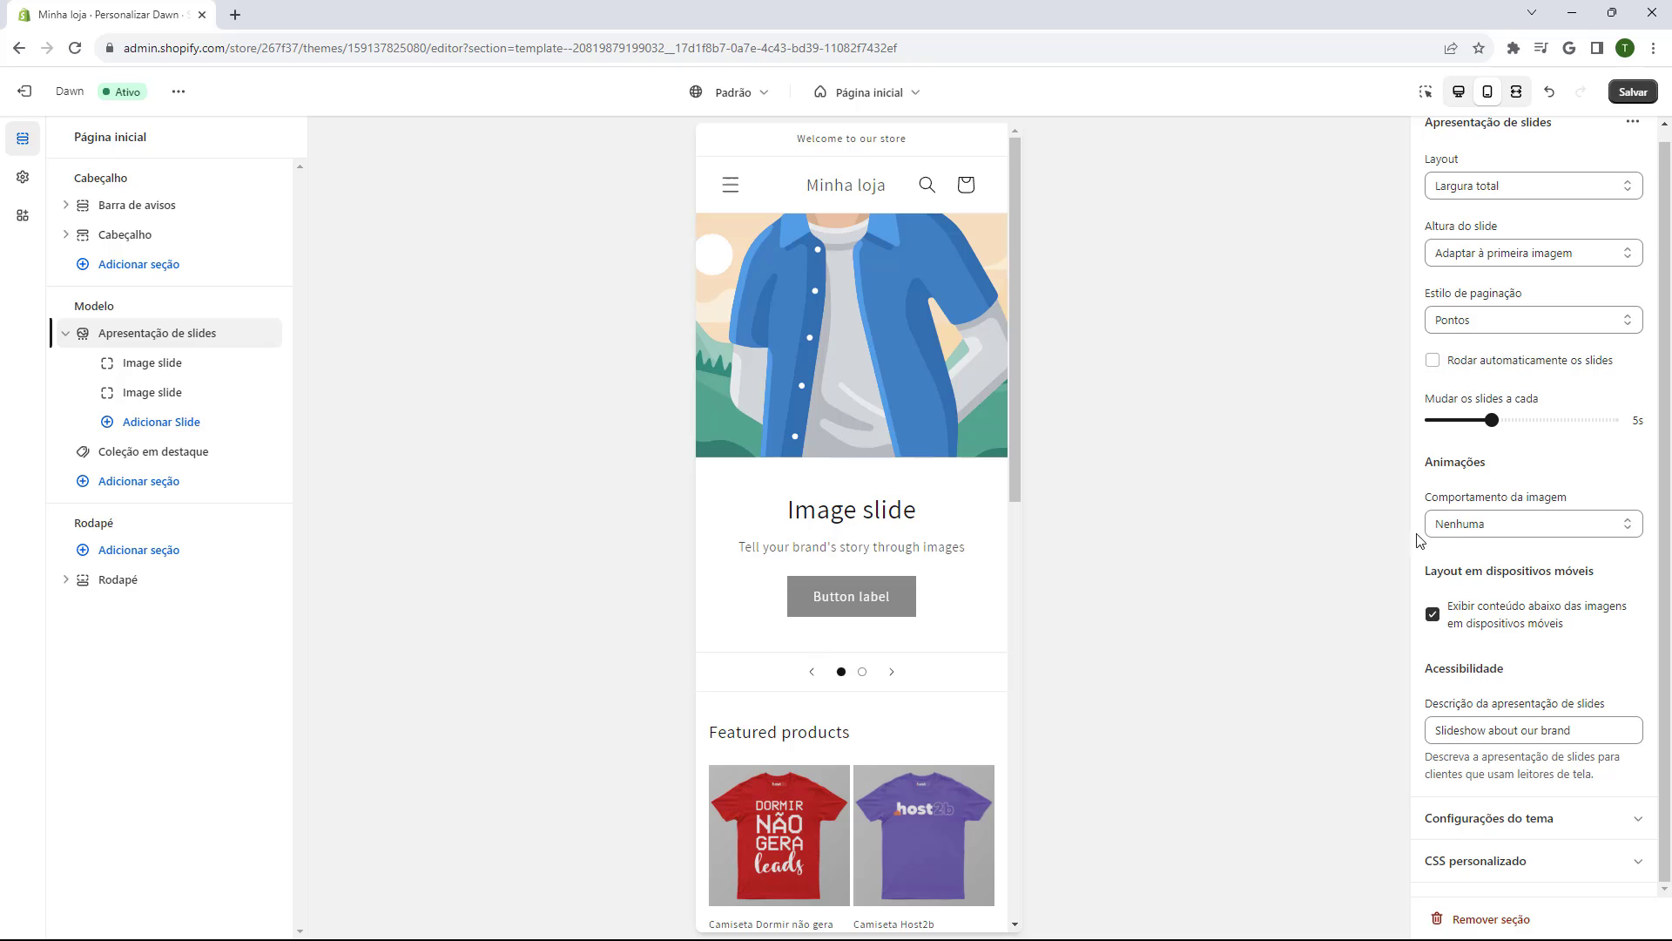
pyautogui.click(1433, 615)
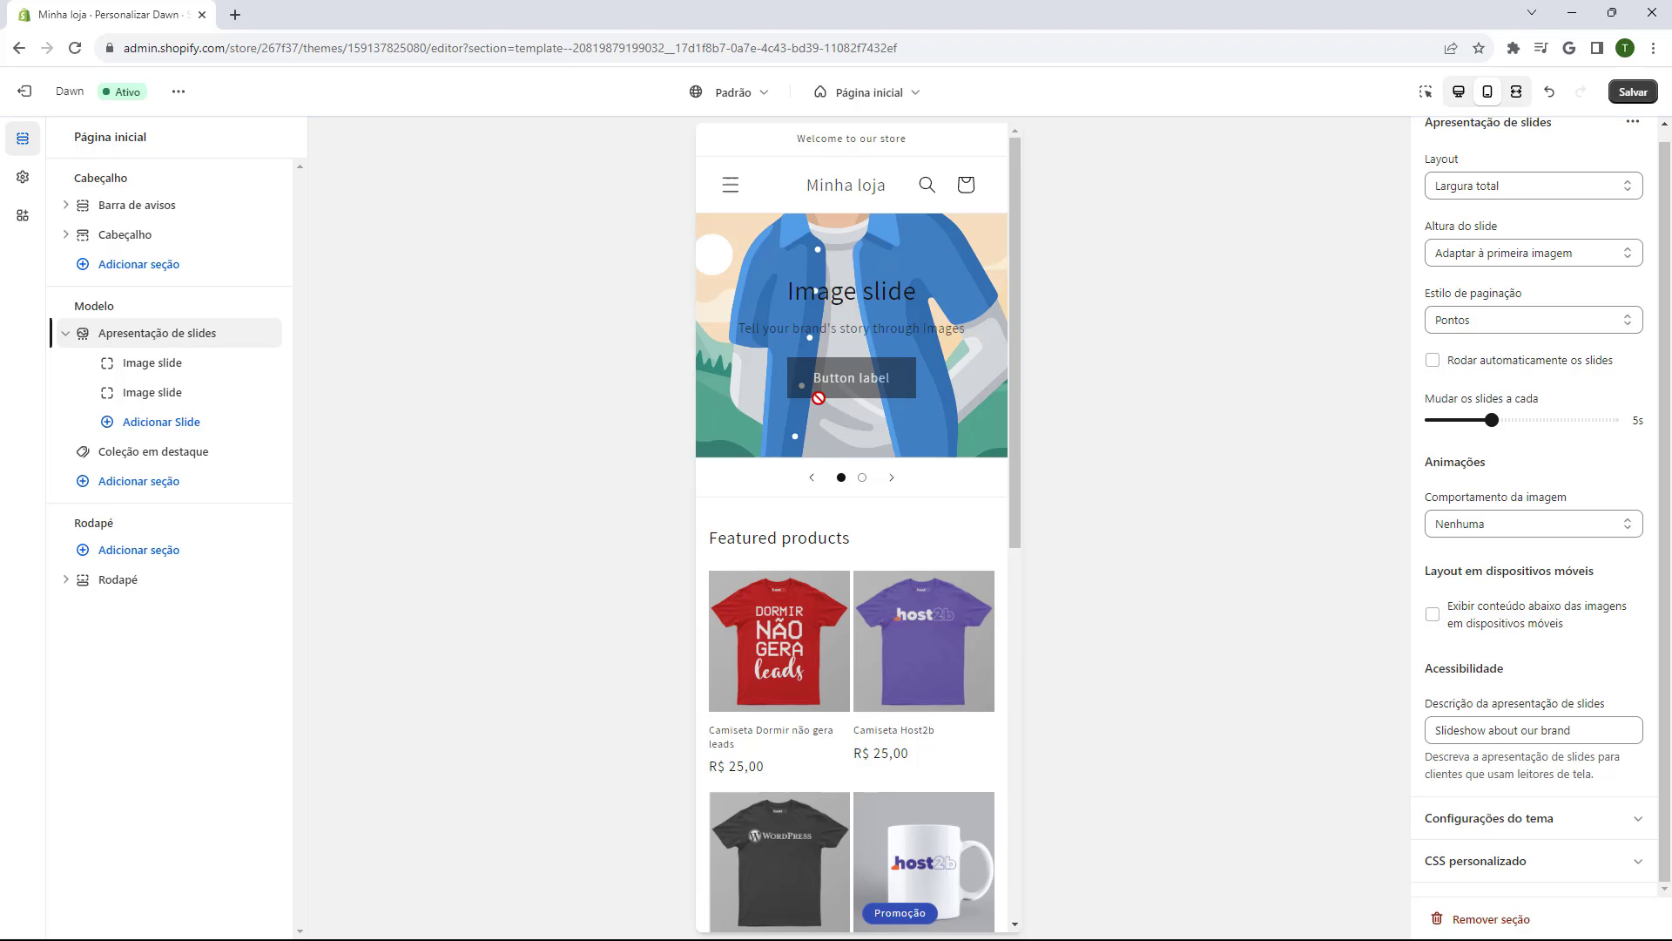
pyautogui.click(1433, 615)
pyautogui.hotkey('ctrl', 'shift', 'm')
# - Review the slideshow's accessibility description text and its purpose for screen readers
pyautogui.doubleClick(1452, 670)
pyautogui.click(1436, 726)
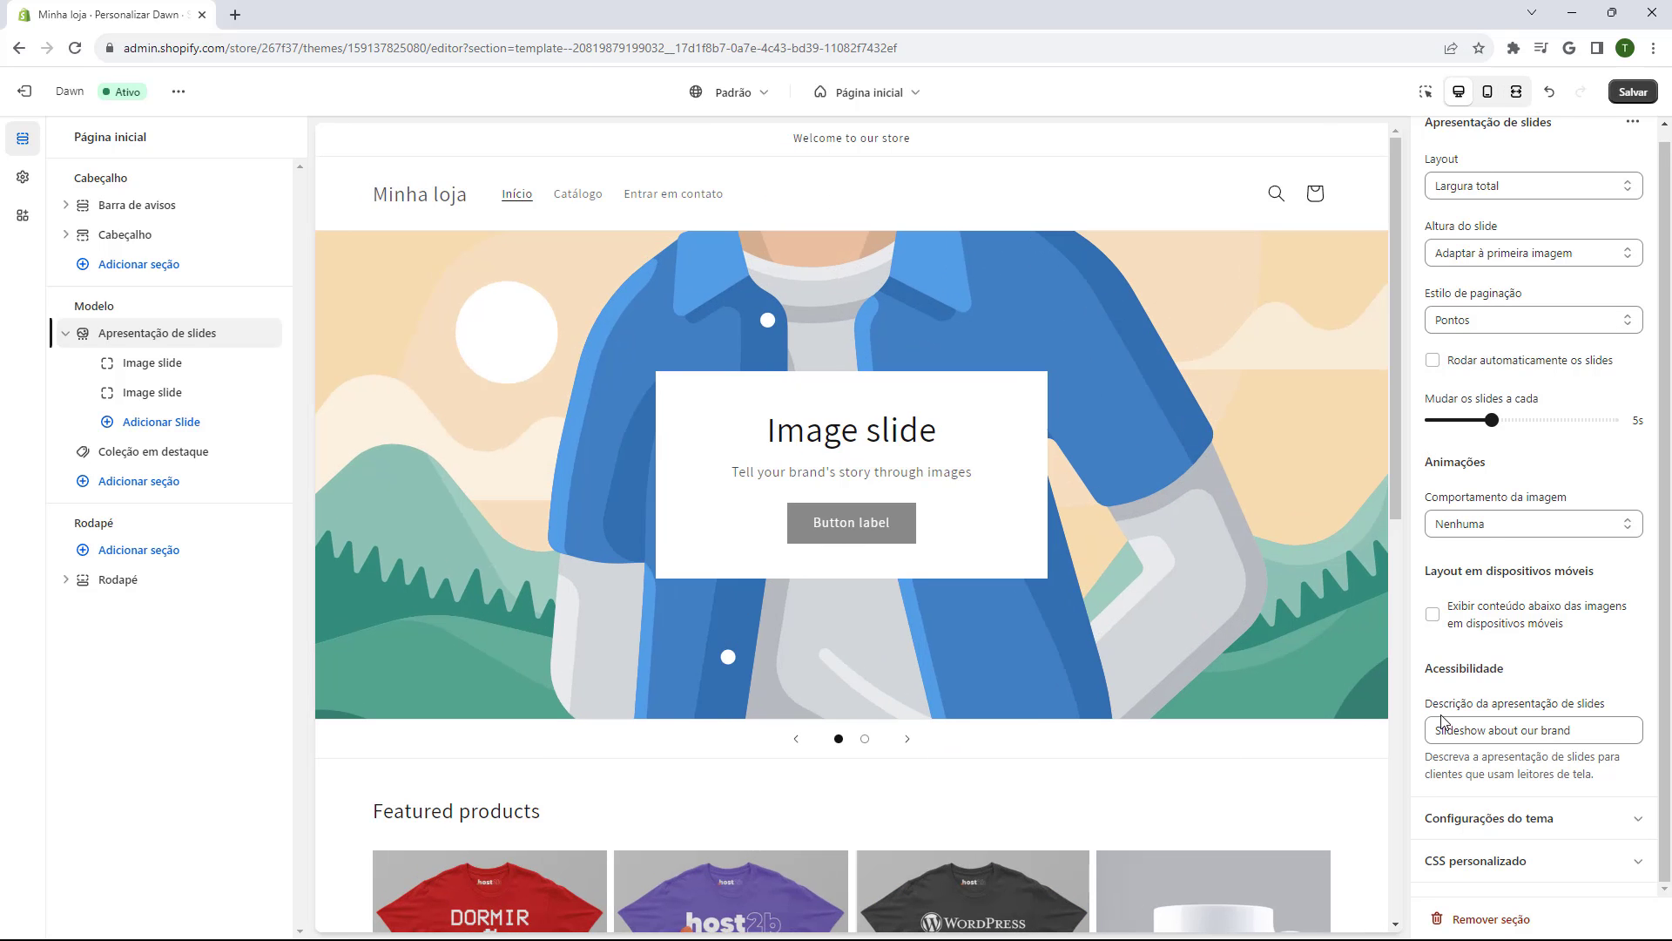
pyautogui.moveTo(1435, 726); pyautogui.dragTo(1573, 726)
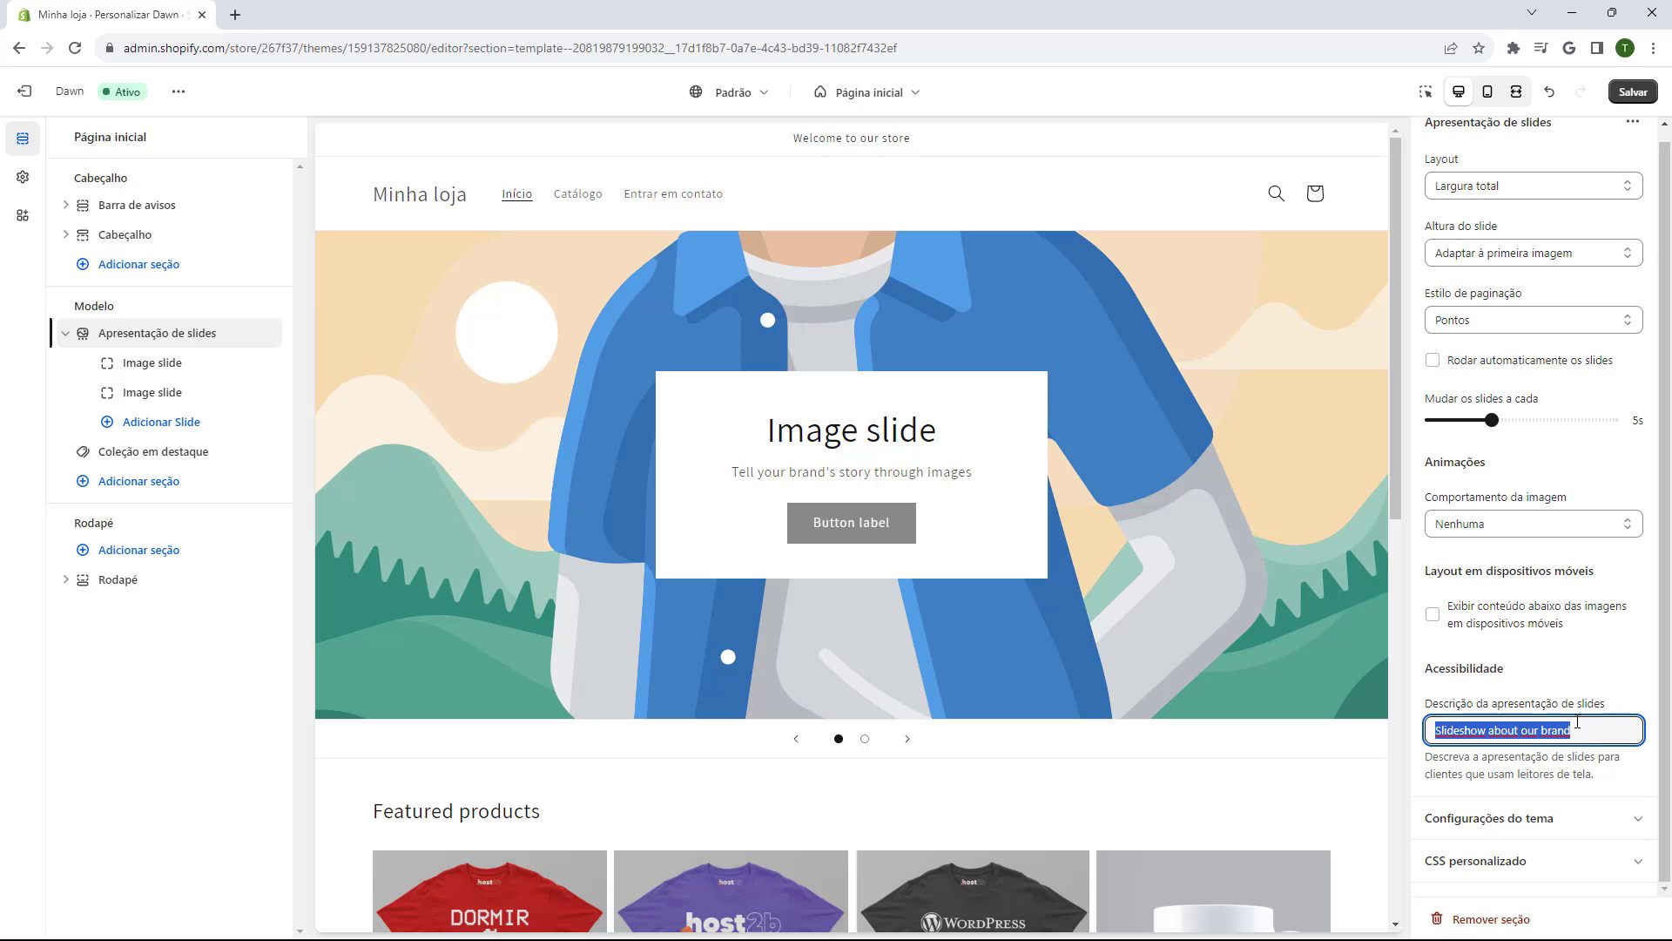
pyautogui.click(1577, 721)
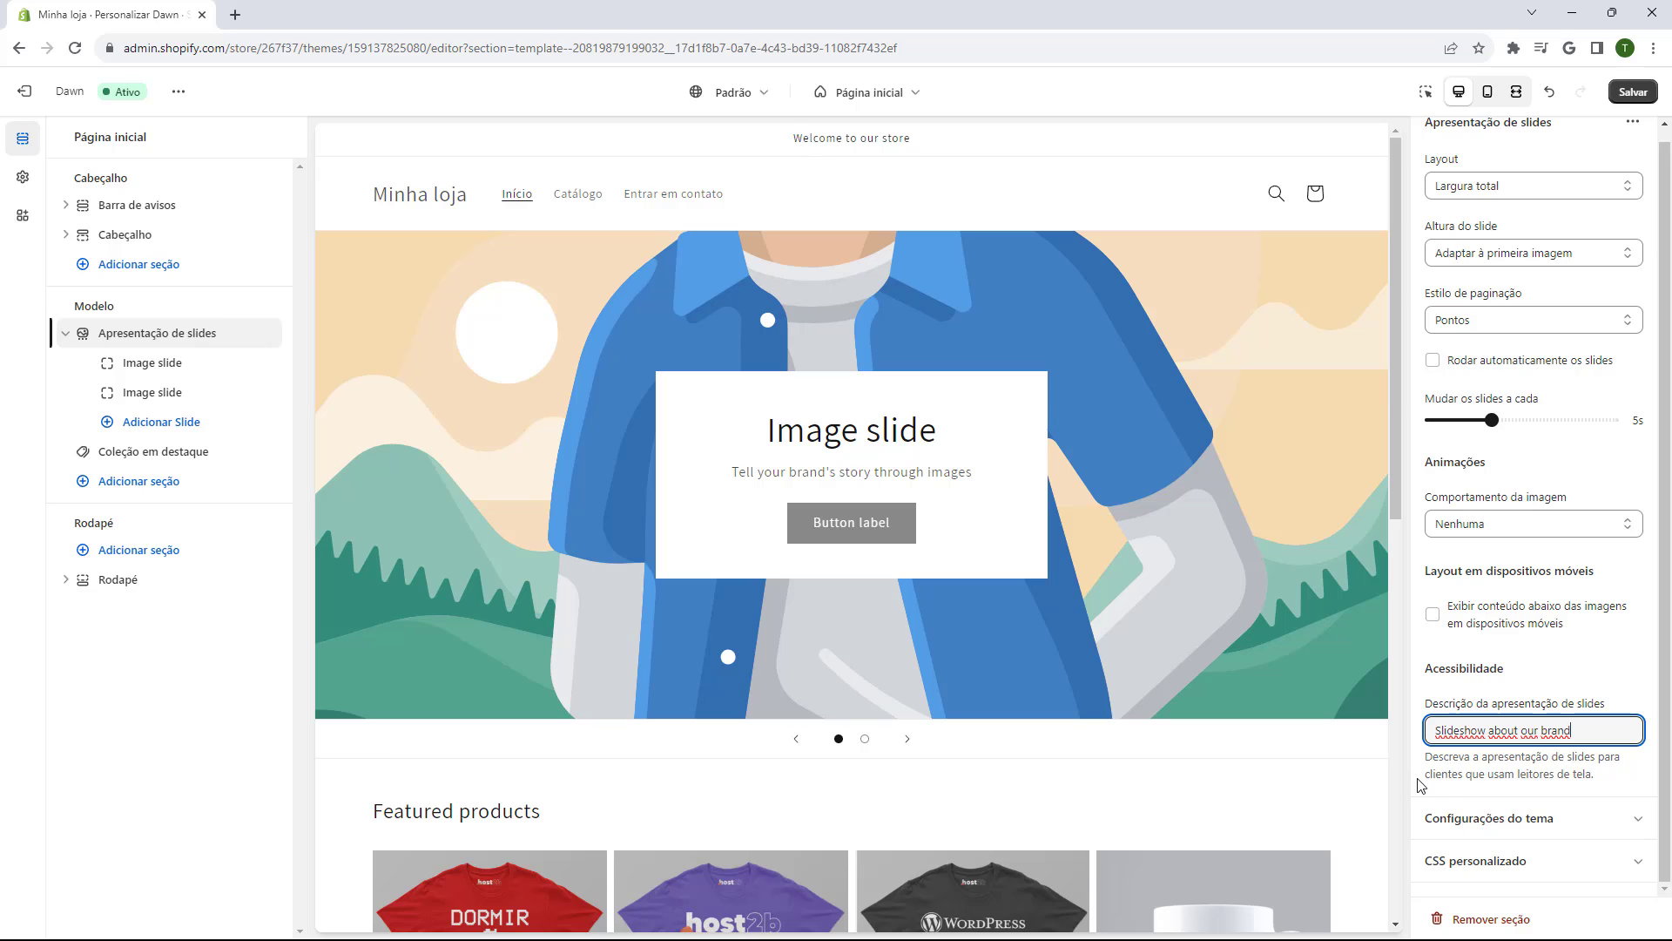
pyautogui.tripleClick(1514, 734)
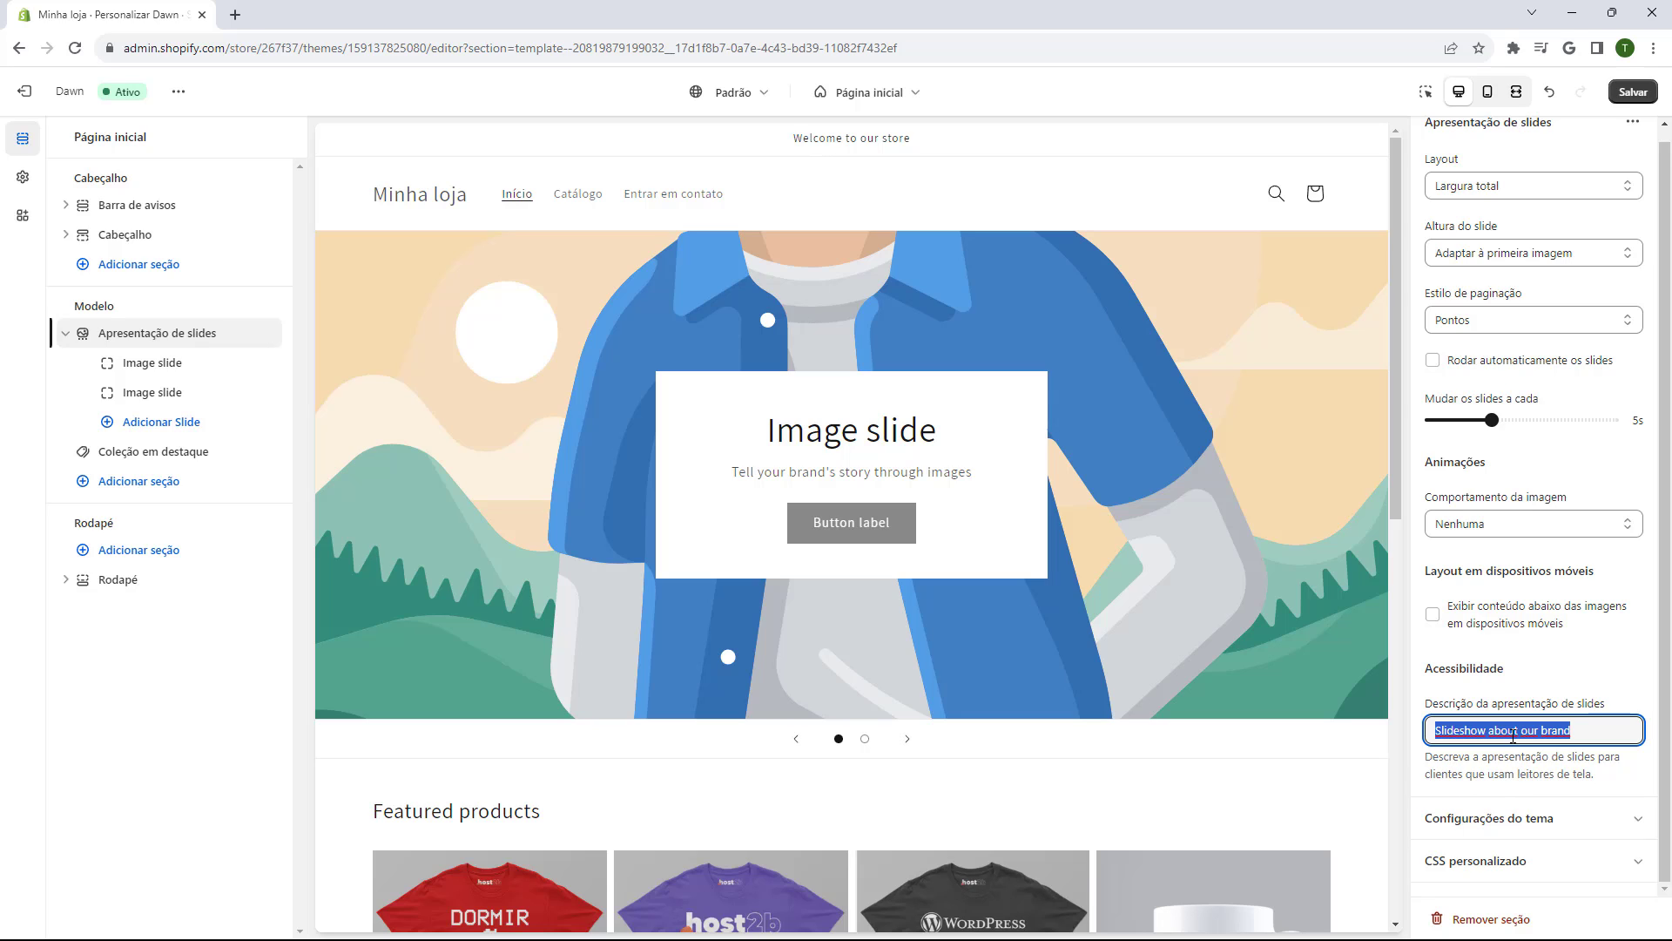
pyautogui.click(1542, 745)
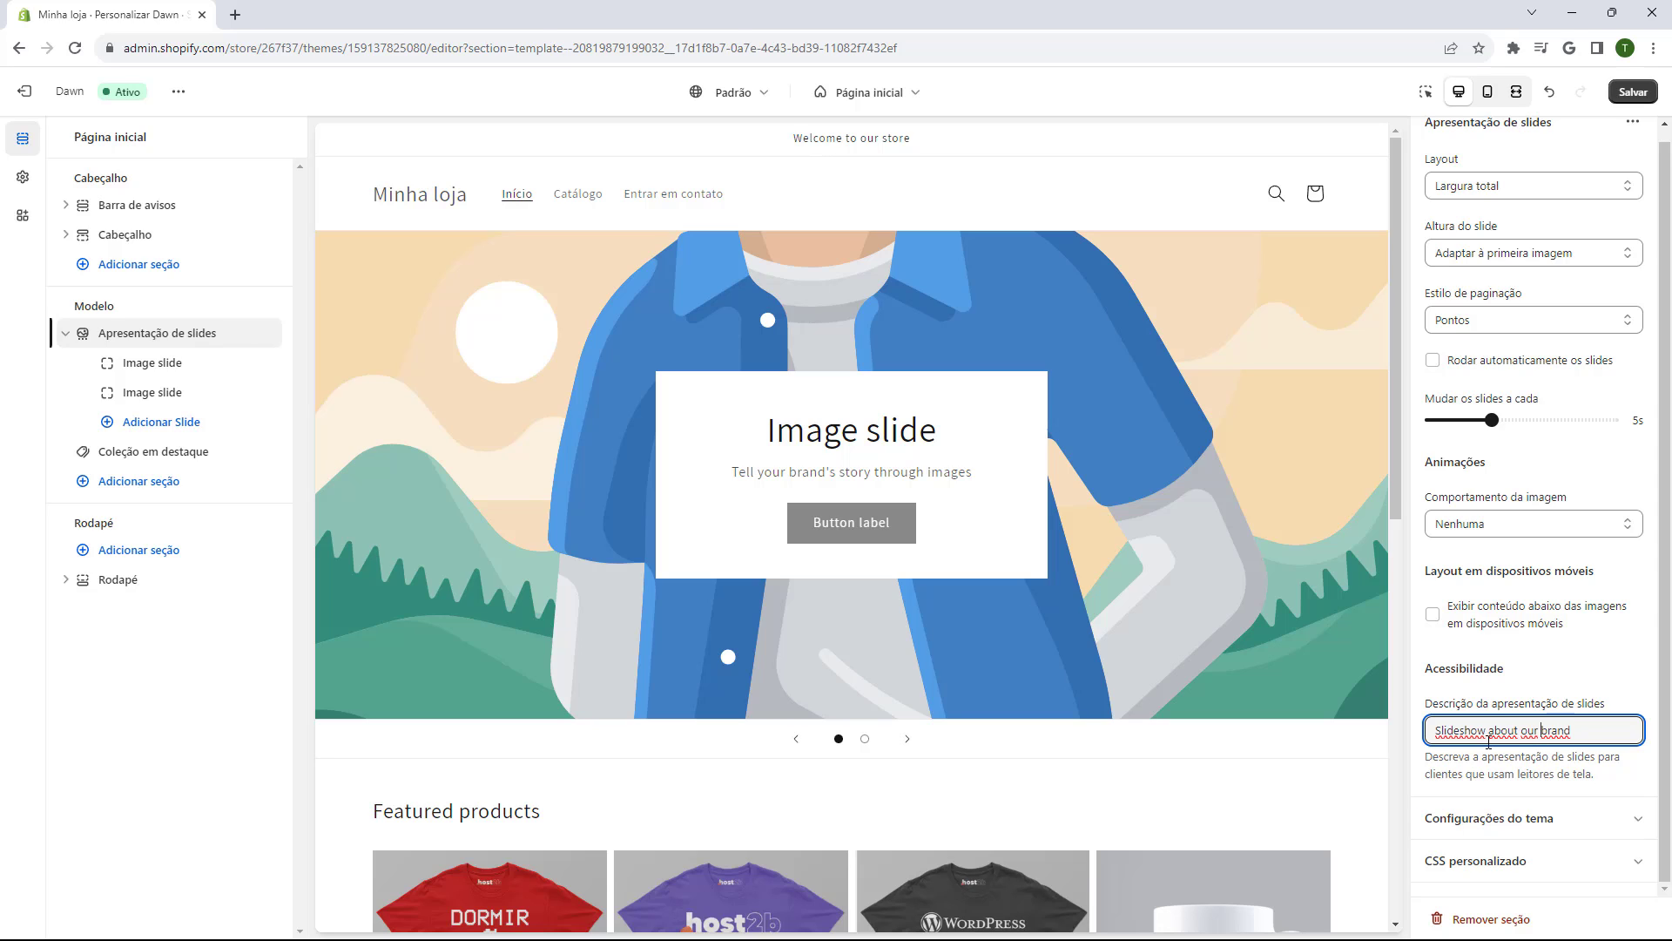
pyautogui.tripleClick(1488, 737)
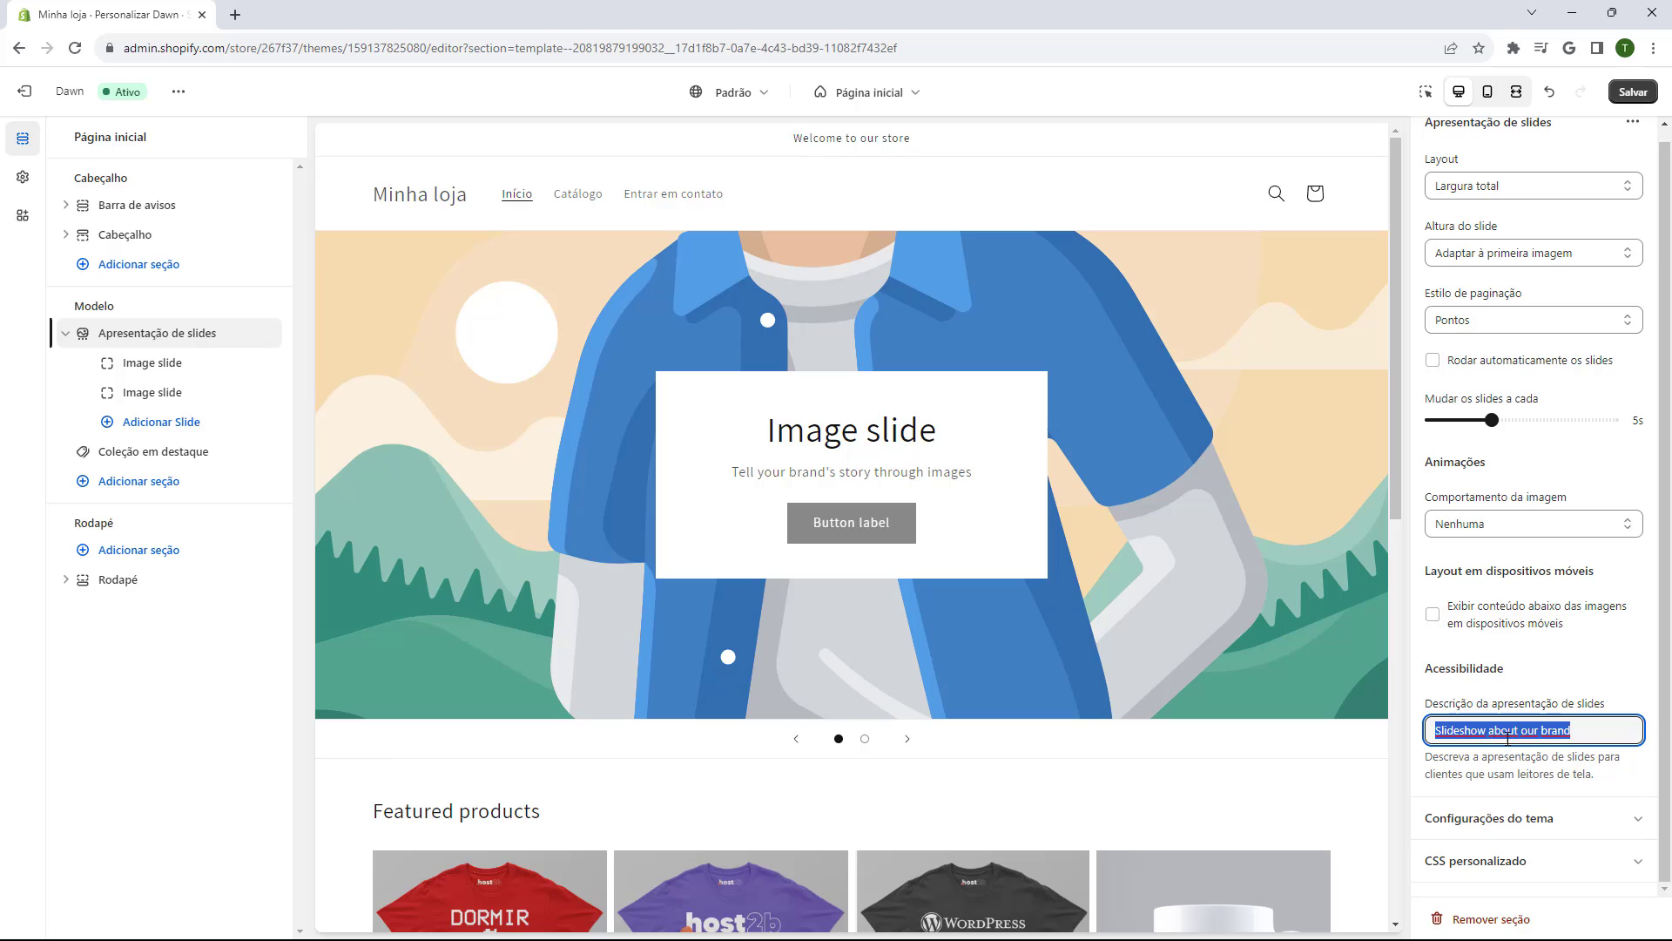
pyautogui.tripleClick(1508, 738)
pyautogui.click(1510, 726)
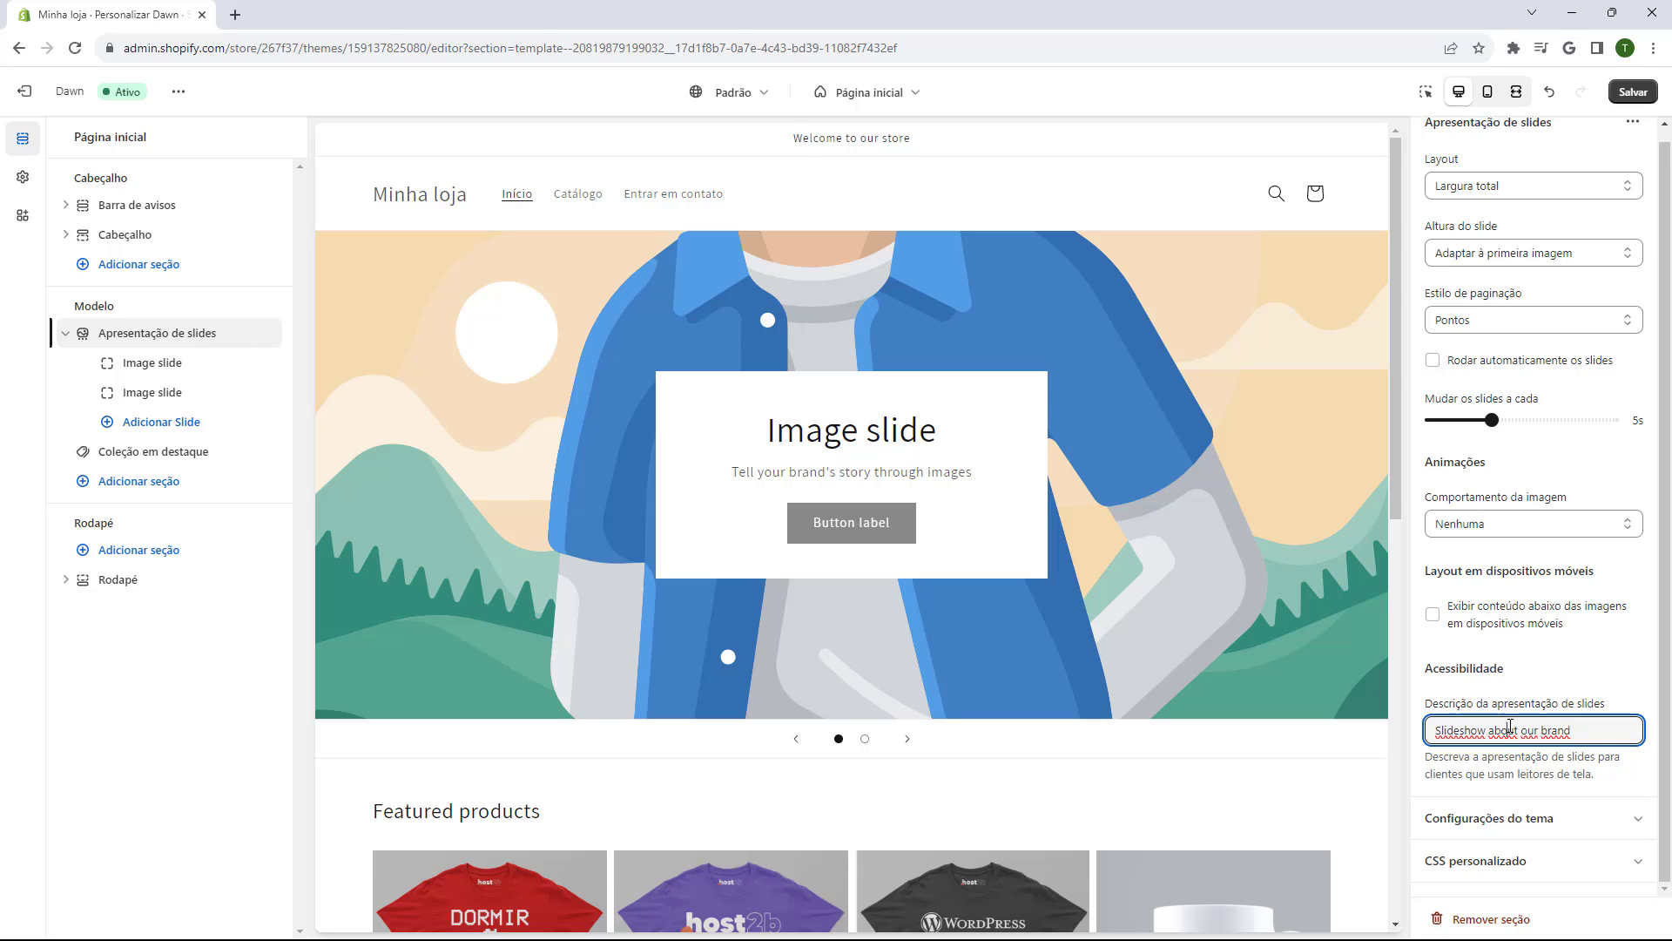
pyautogui.doubleClick(1508, 729)
pyautogui.scroll(1, 1518, 727)
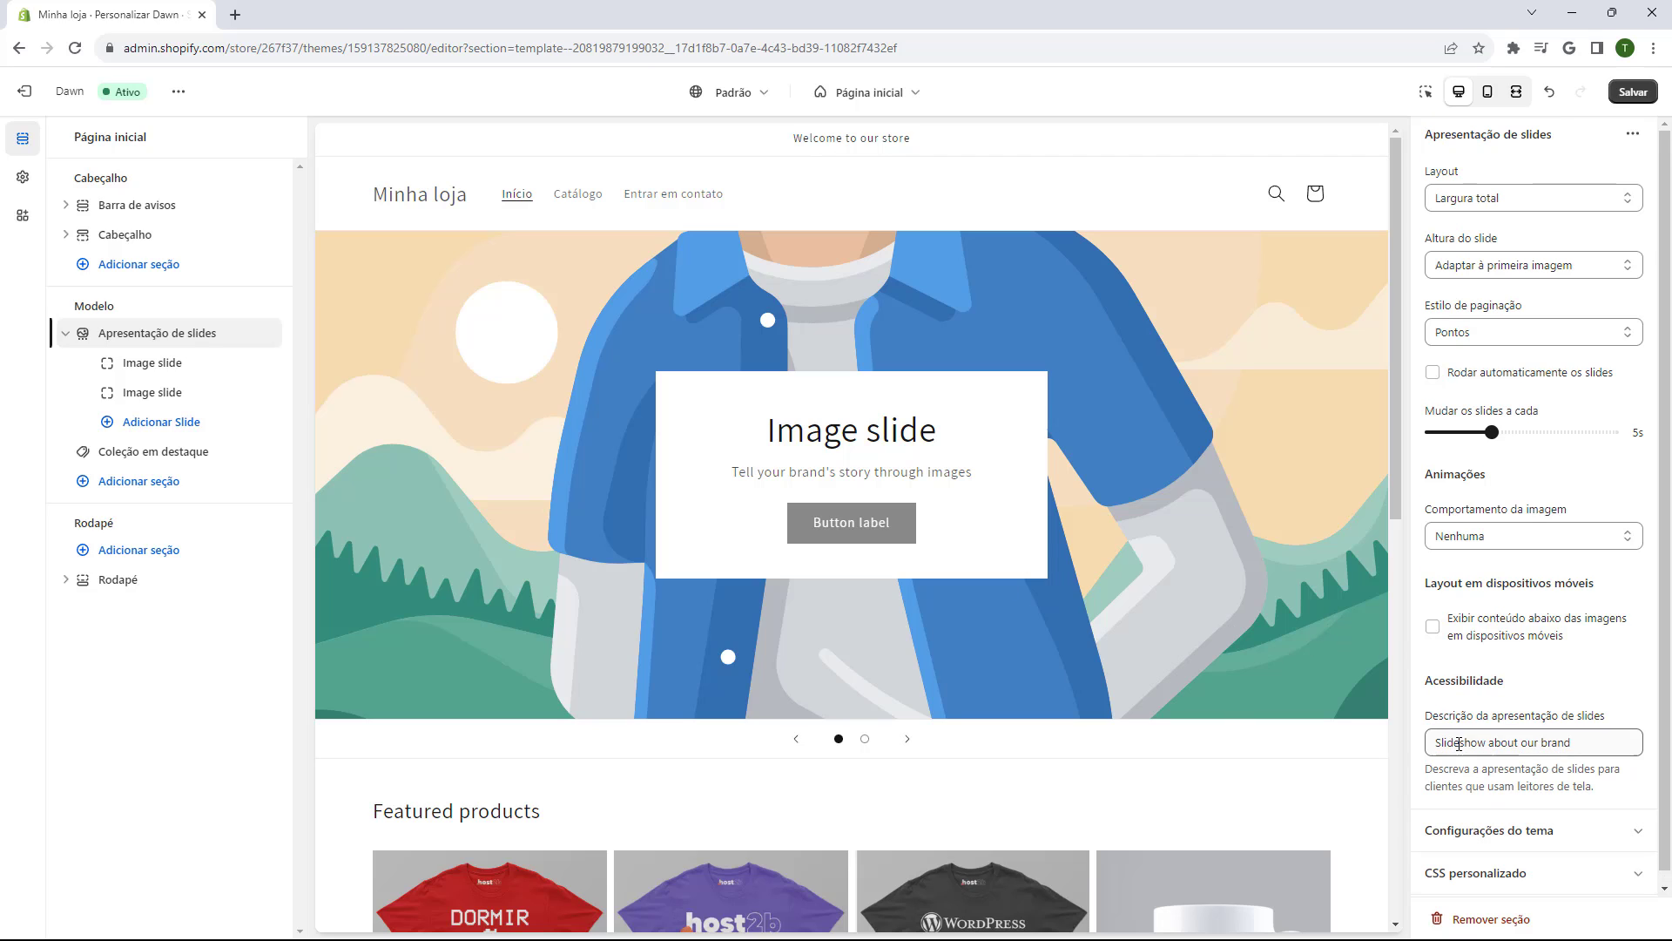
# - Open the free image library for the slideshow's first slide
pyautogui.click(1264, 621)
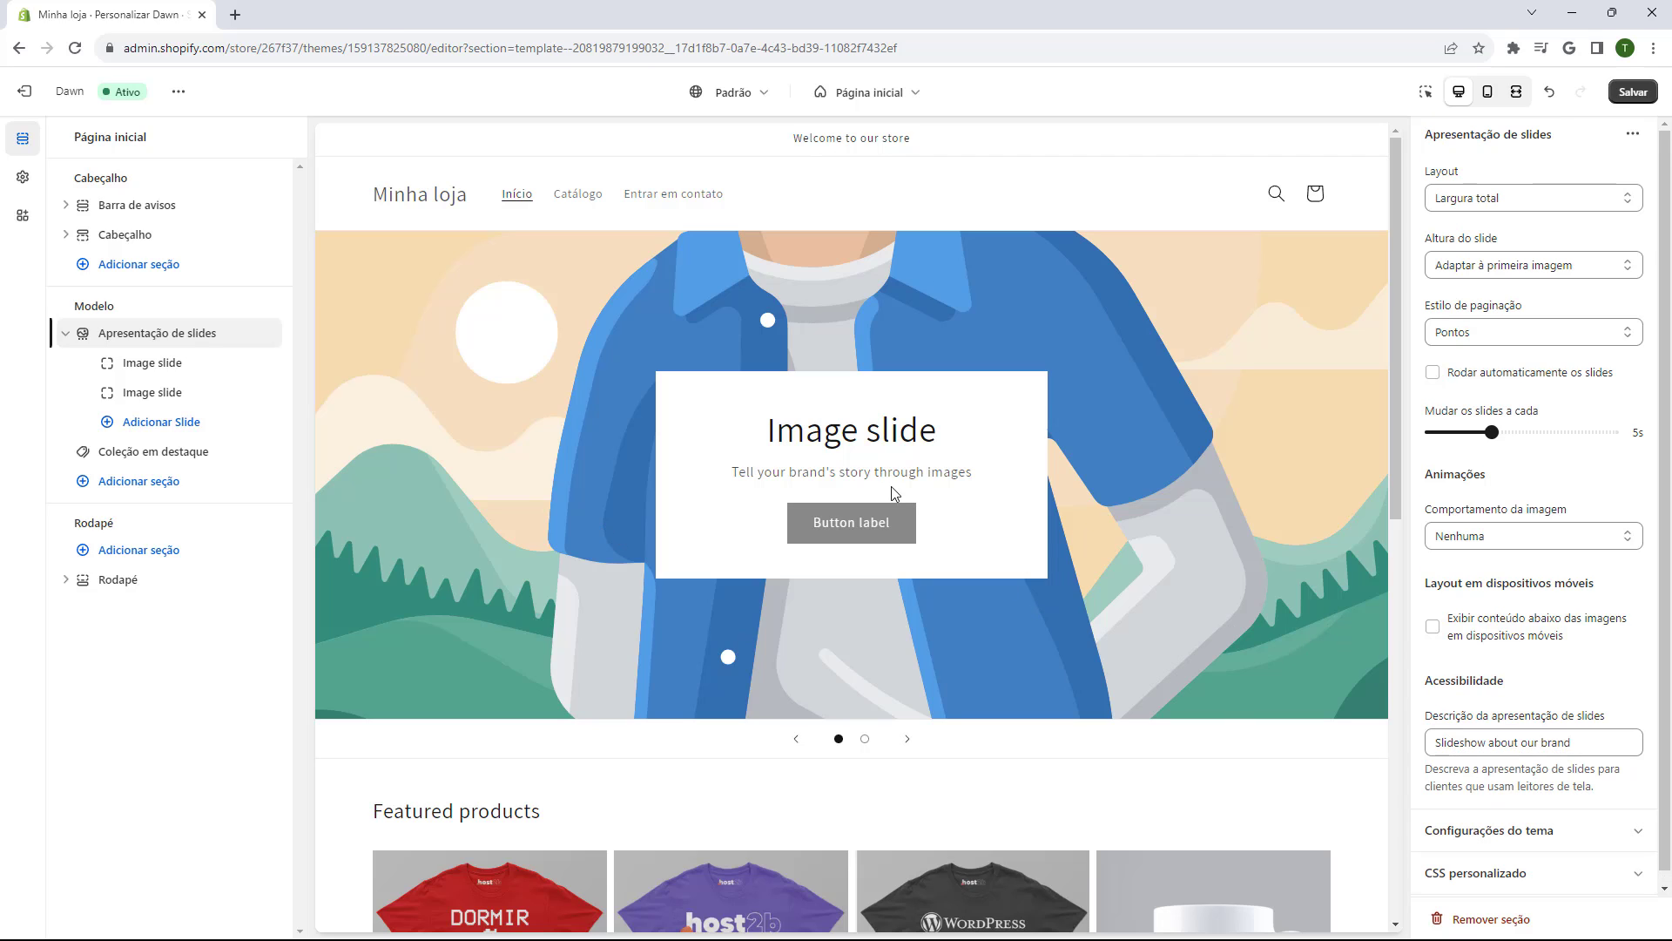
pyautogui.click(142, 370)
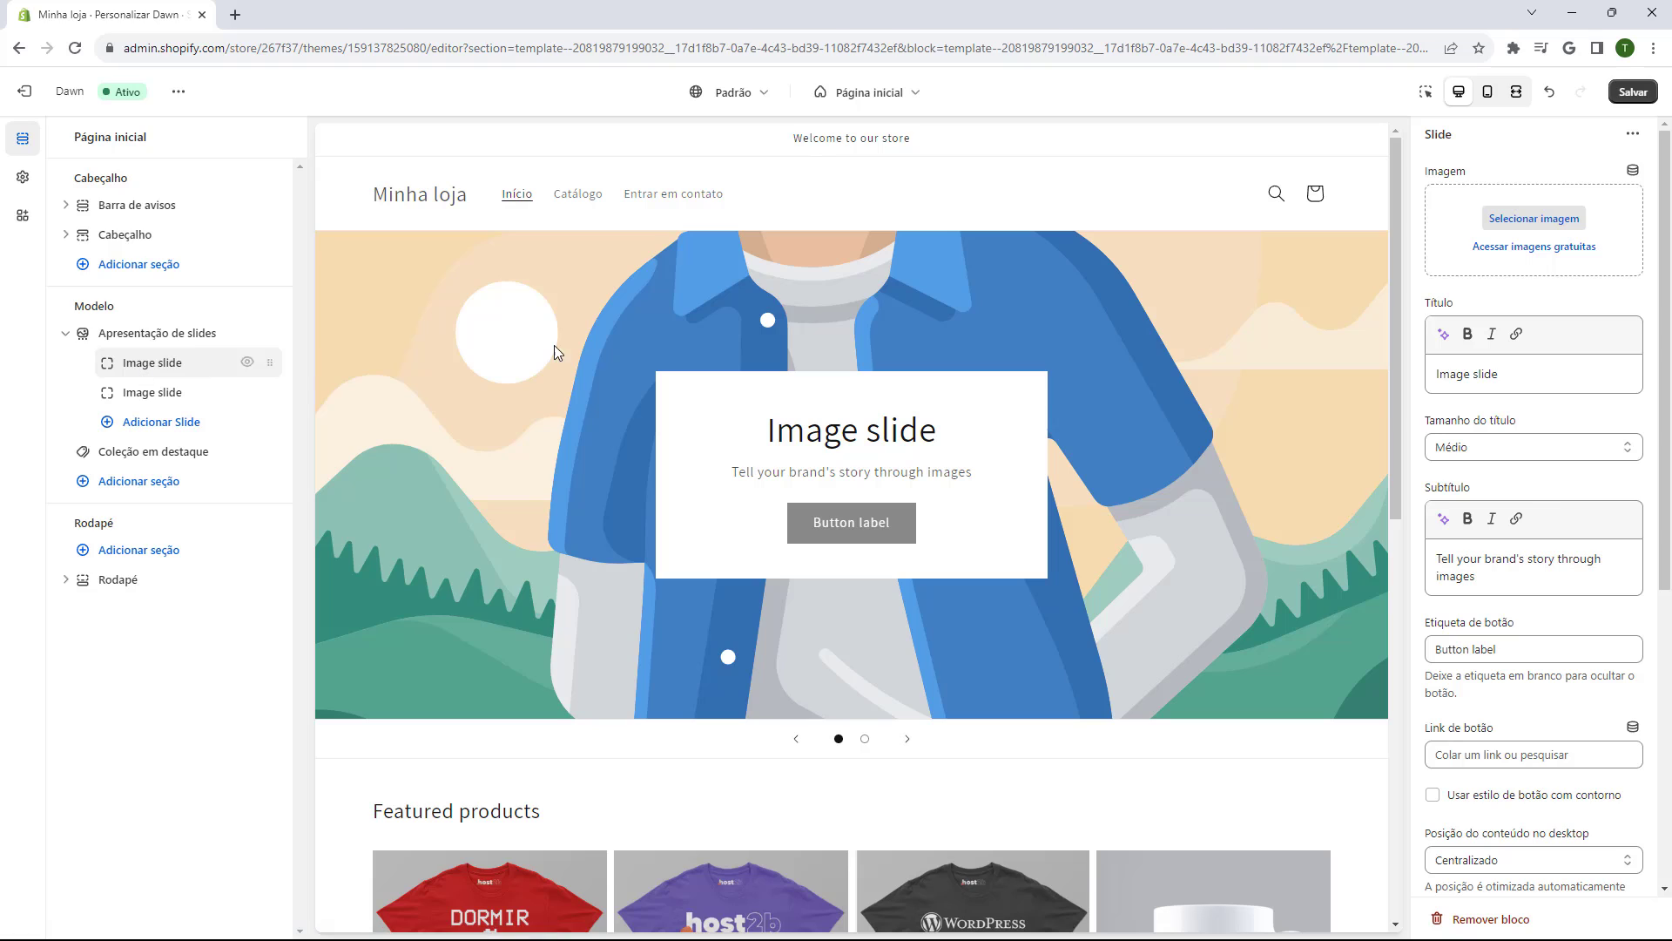
pyautogui.doubleClick(1445, 171)
pyautogui.click(1476, 176)
pyautogui.click(1524, 253)
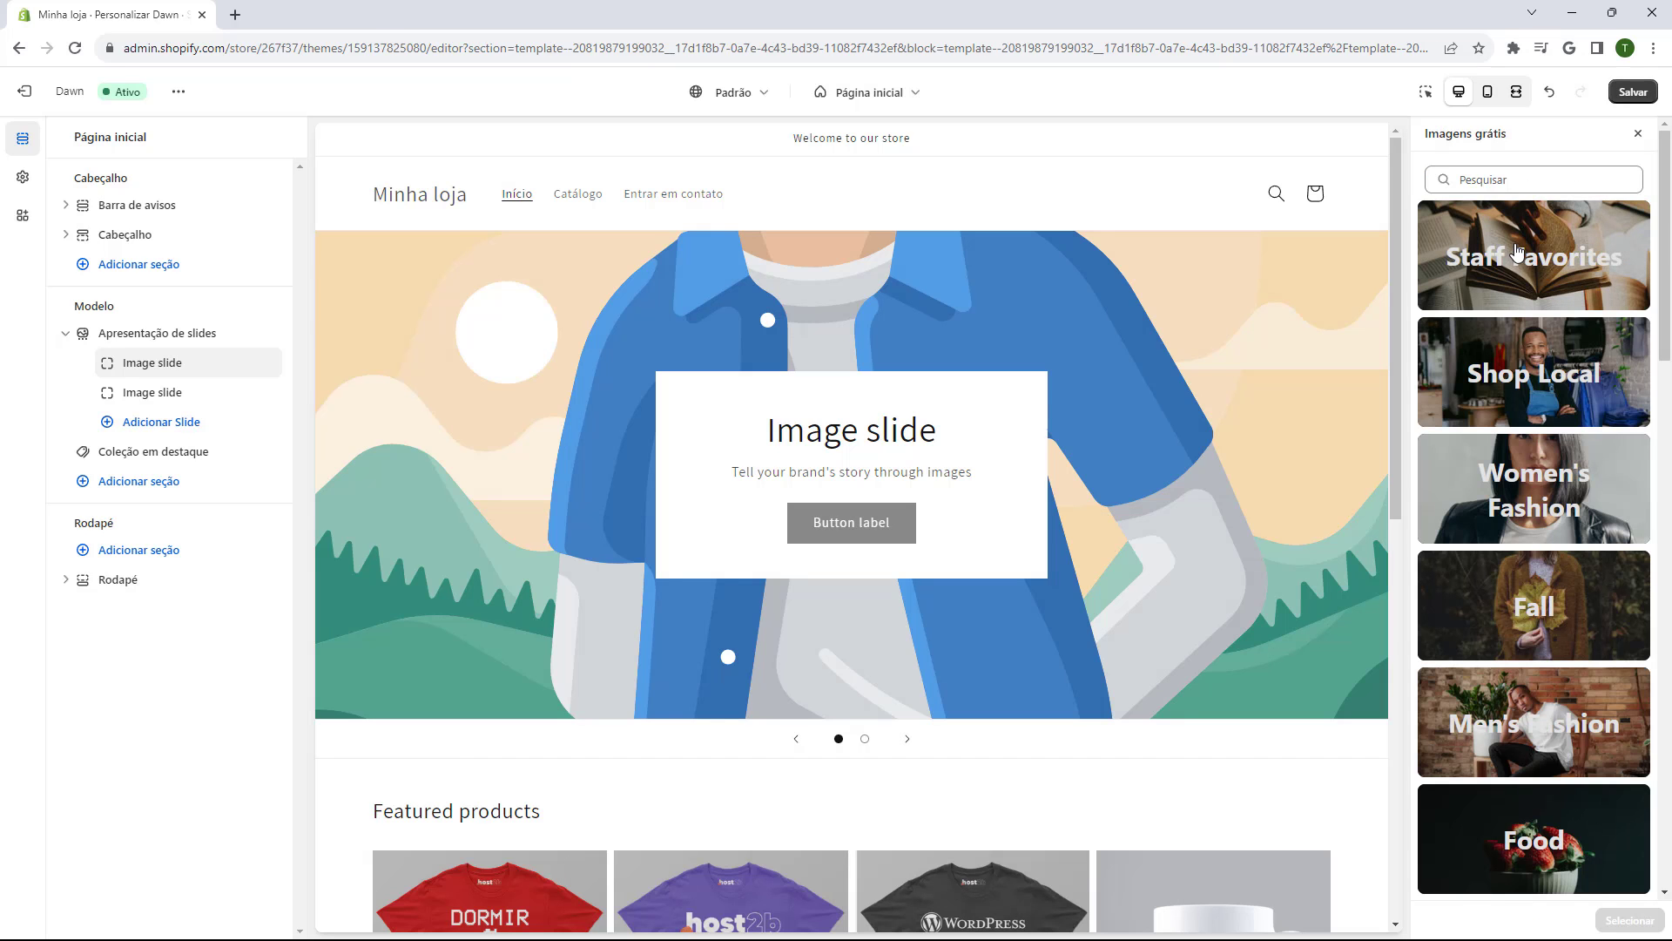
# - Try several free images from the Accessories & Jewelry category on the first slide
pyautogui.scroll(-20, 1514, 248)
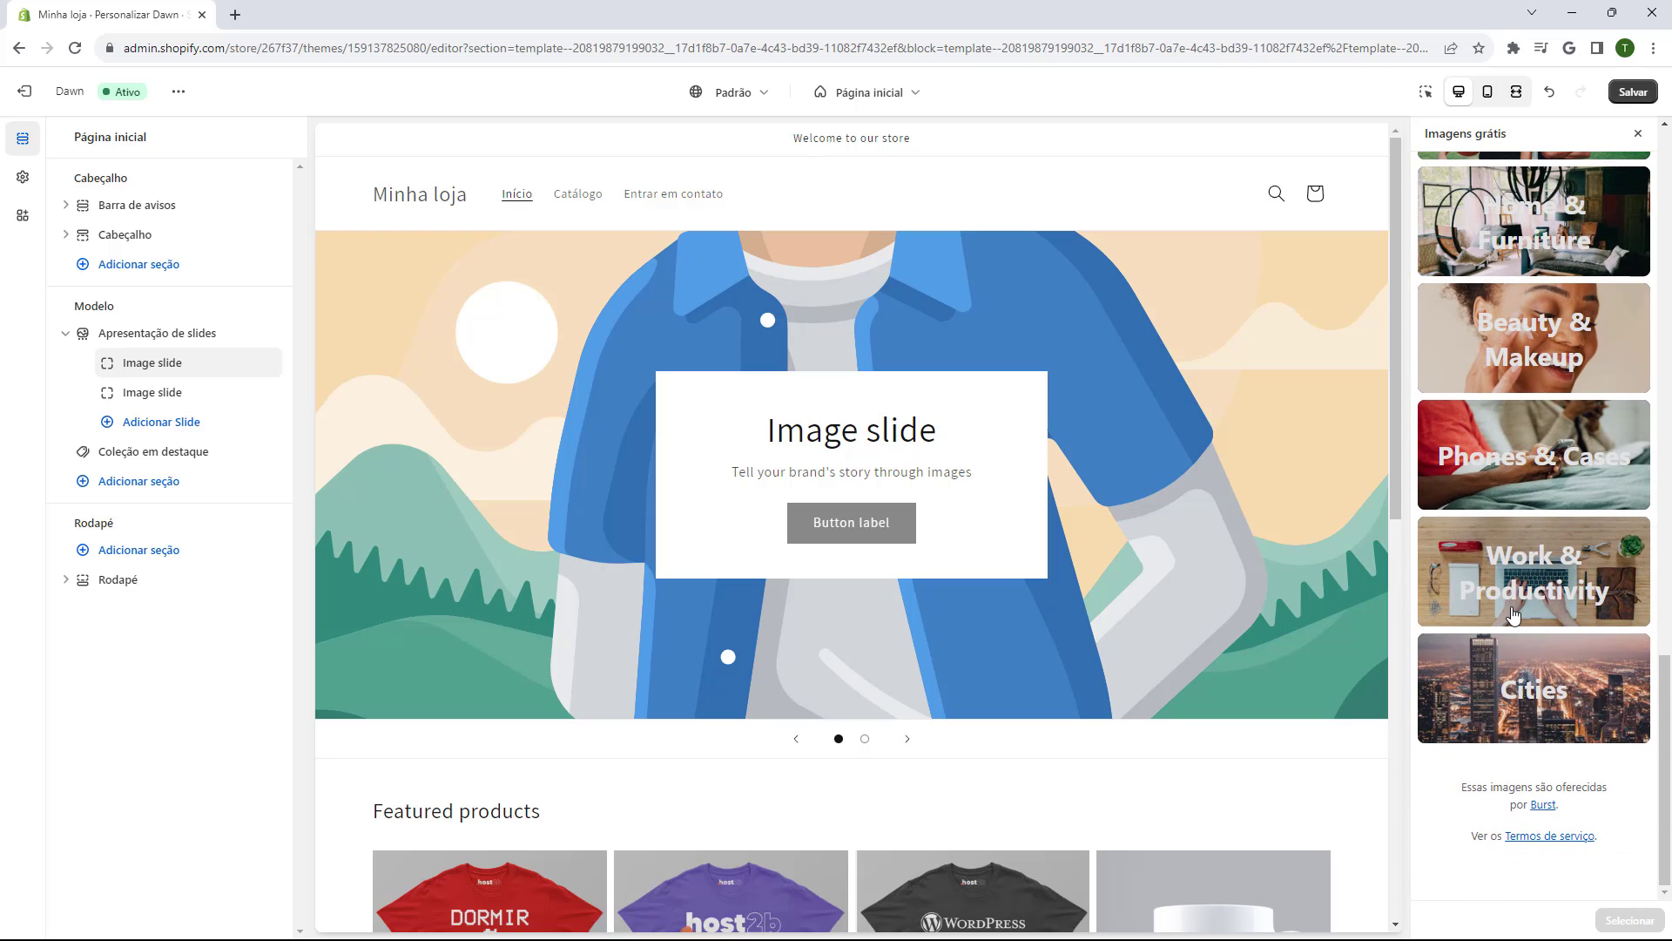
pyautogui.scroll(3, 1544, 734)
pyautogui.scroll(10, 1544, 734)
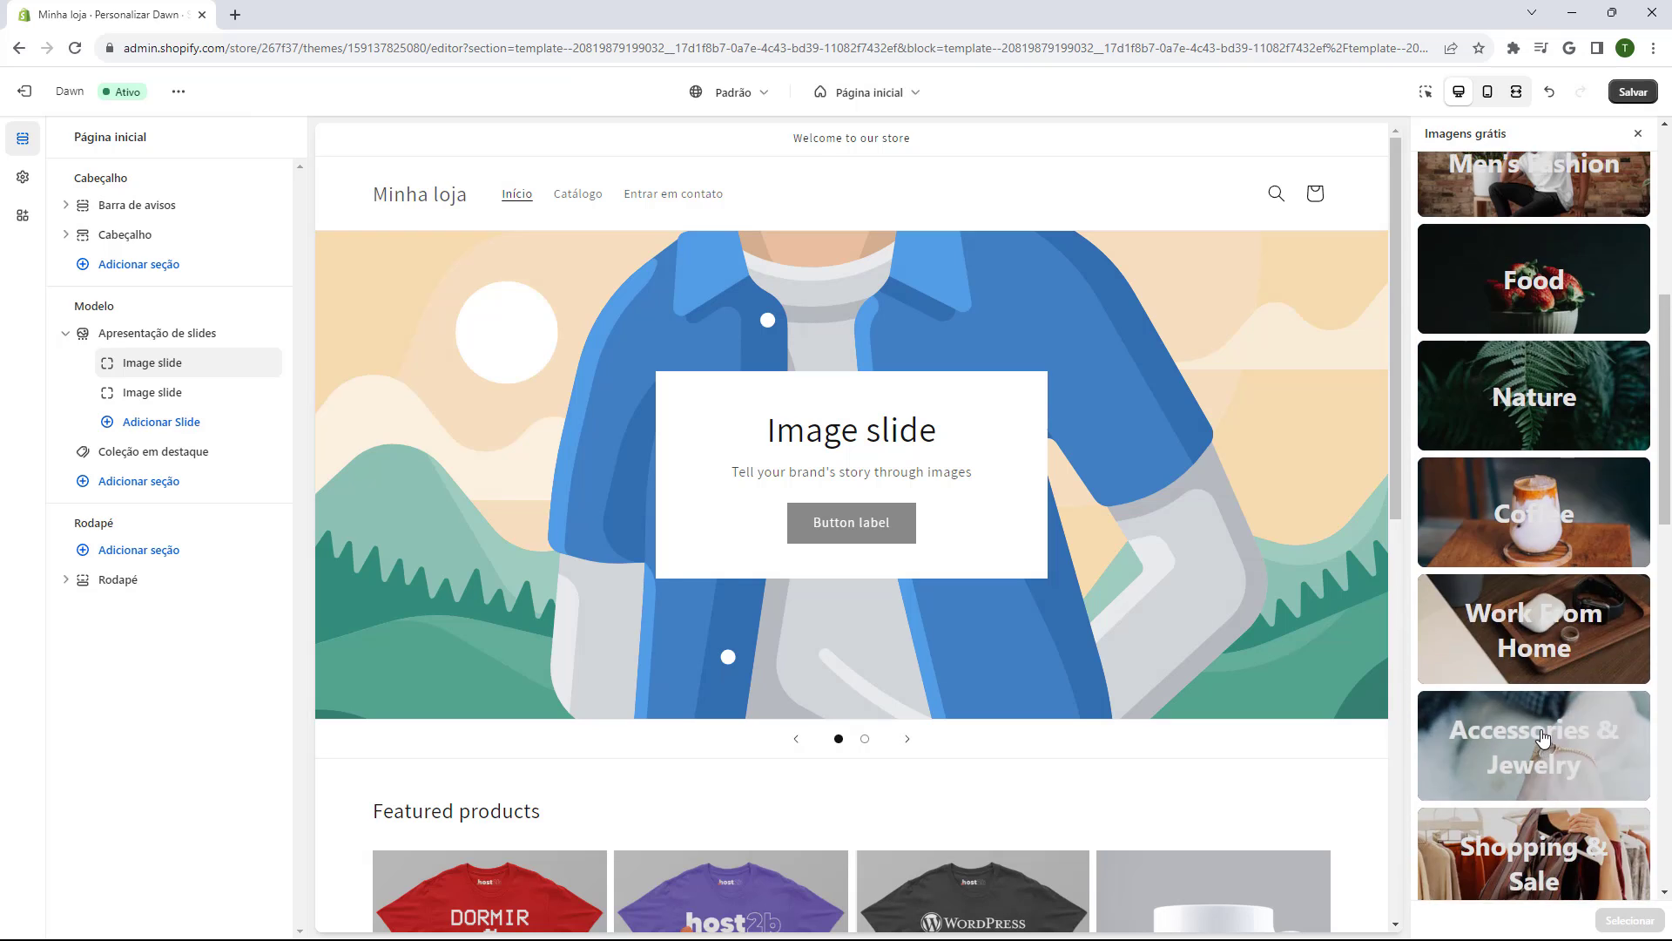
pyautogui.scroll(-1, 1539, 669)
pyautogui.click(1539, 669)
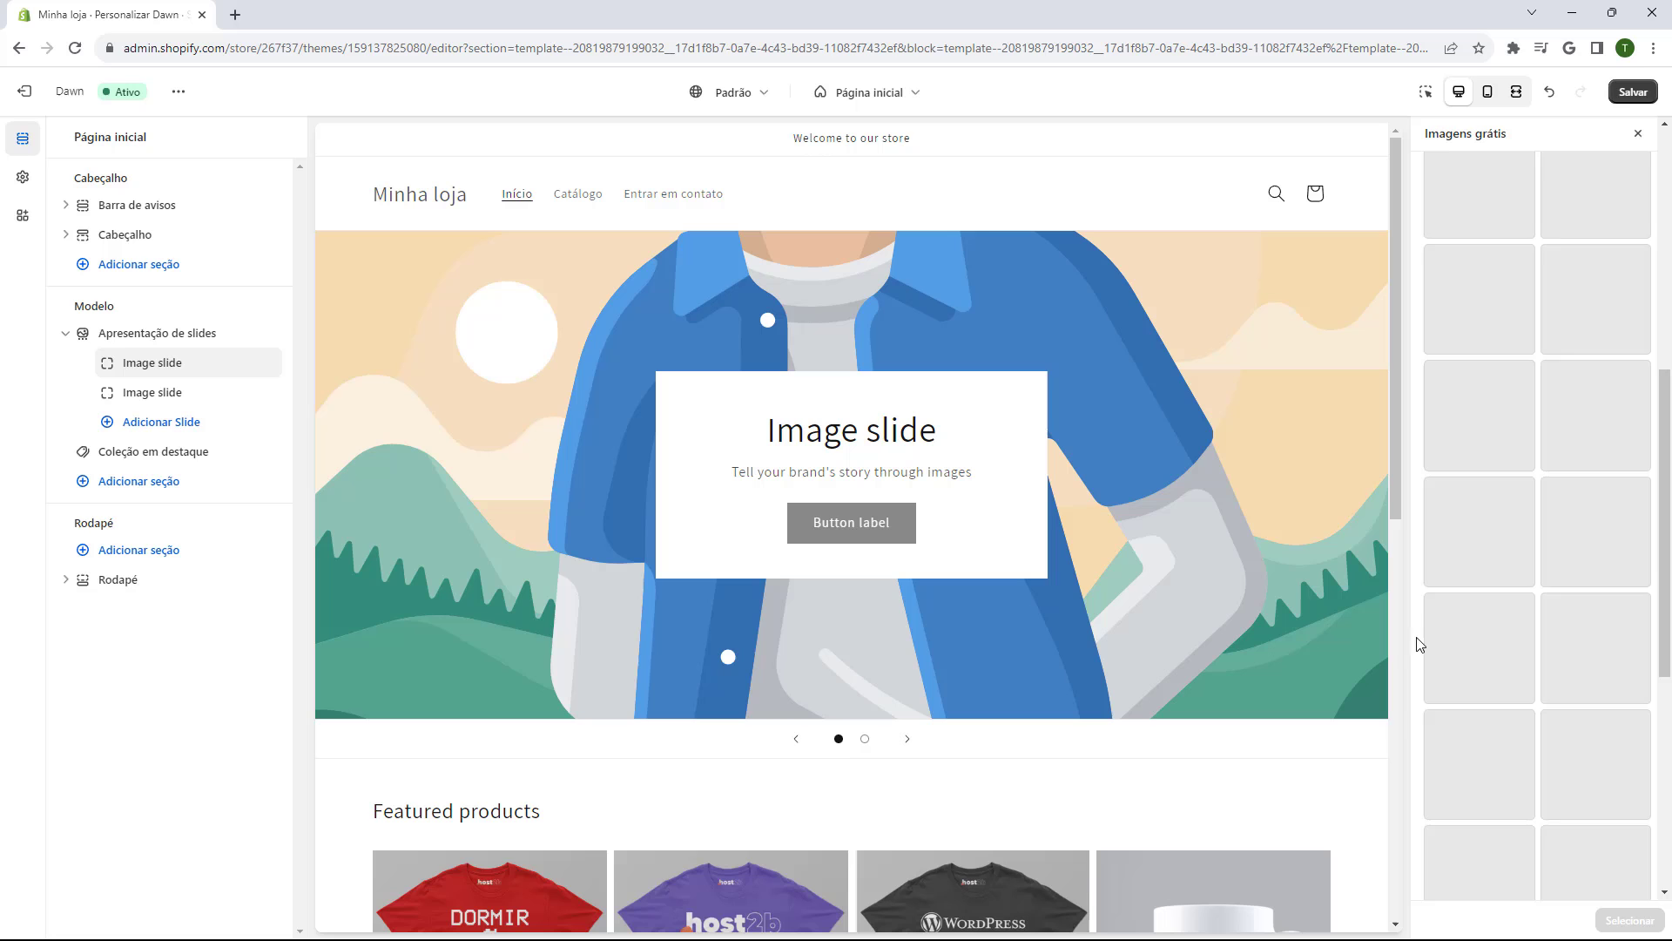
pyautogui.click(1498, 295)
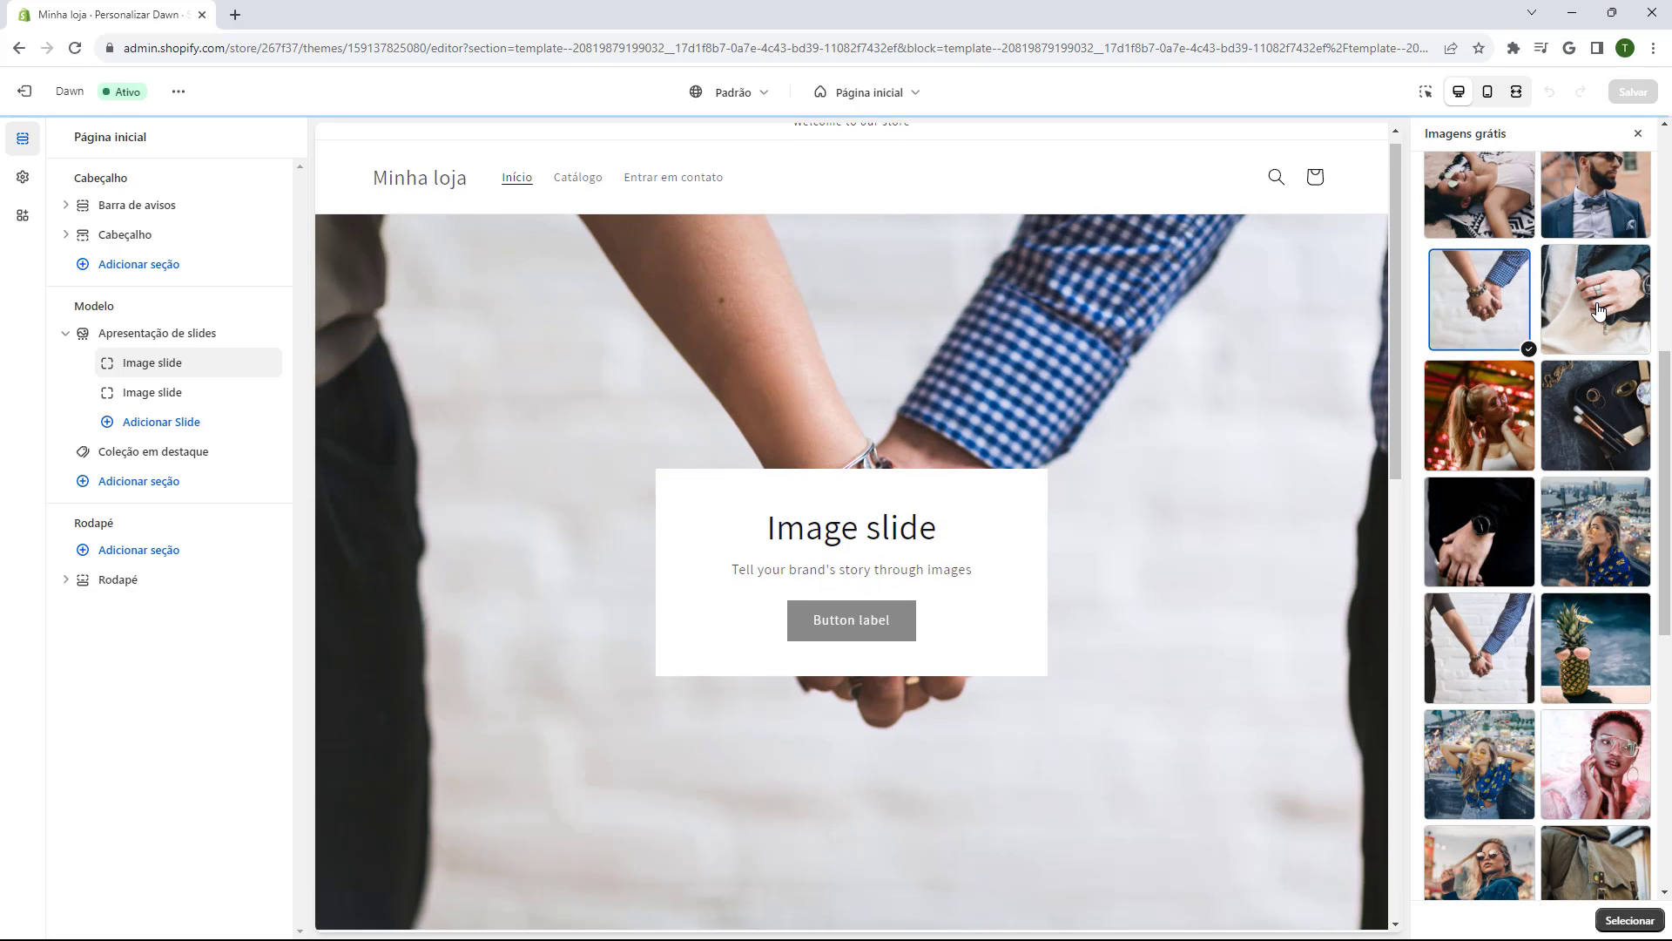
pyautogui.click(1561, 316)
pyautogui.click(1518, 413)
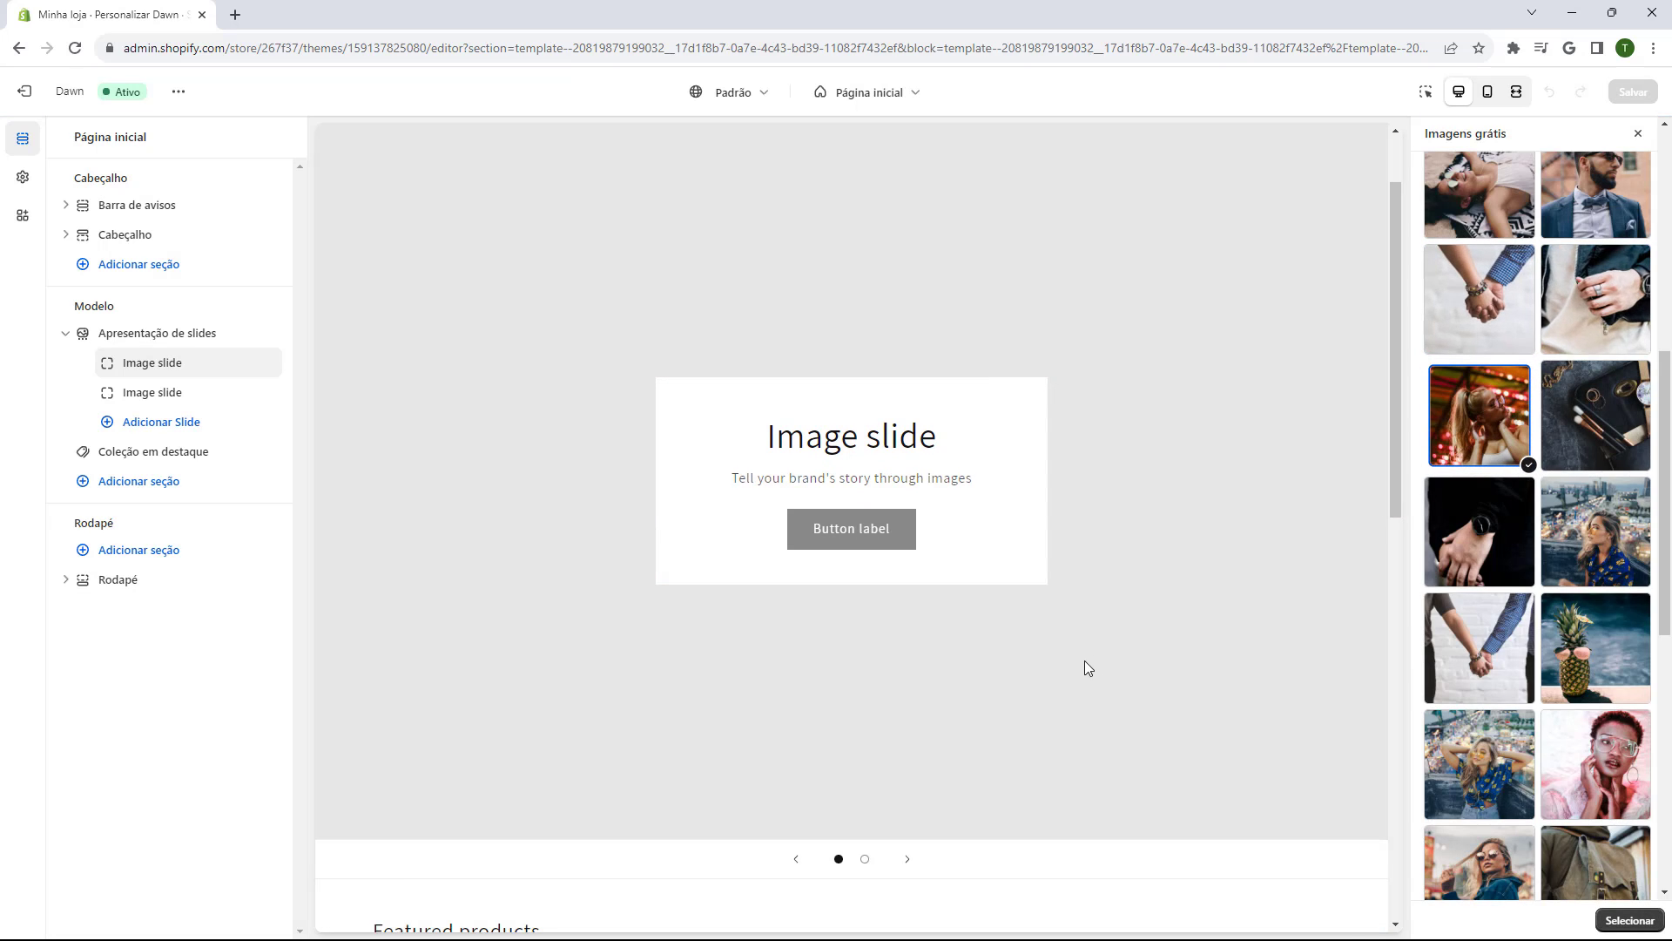
pyautogui.scroll(2, 1026, 825)
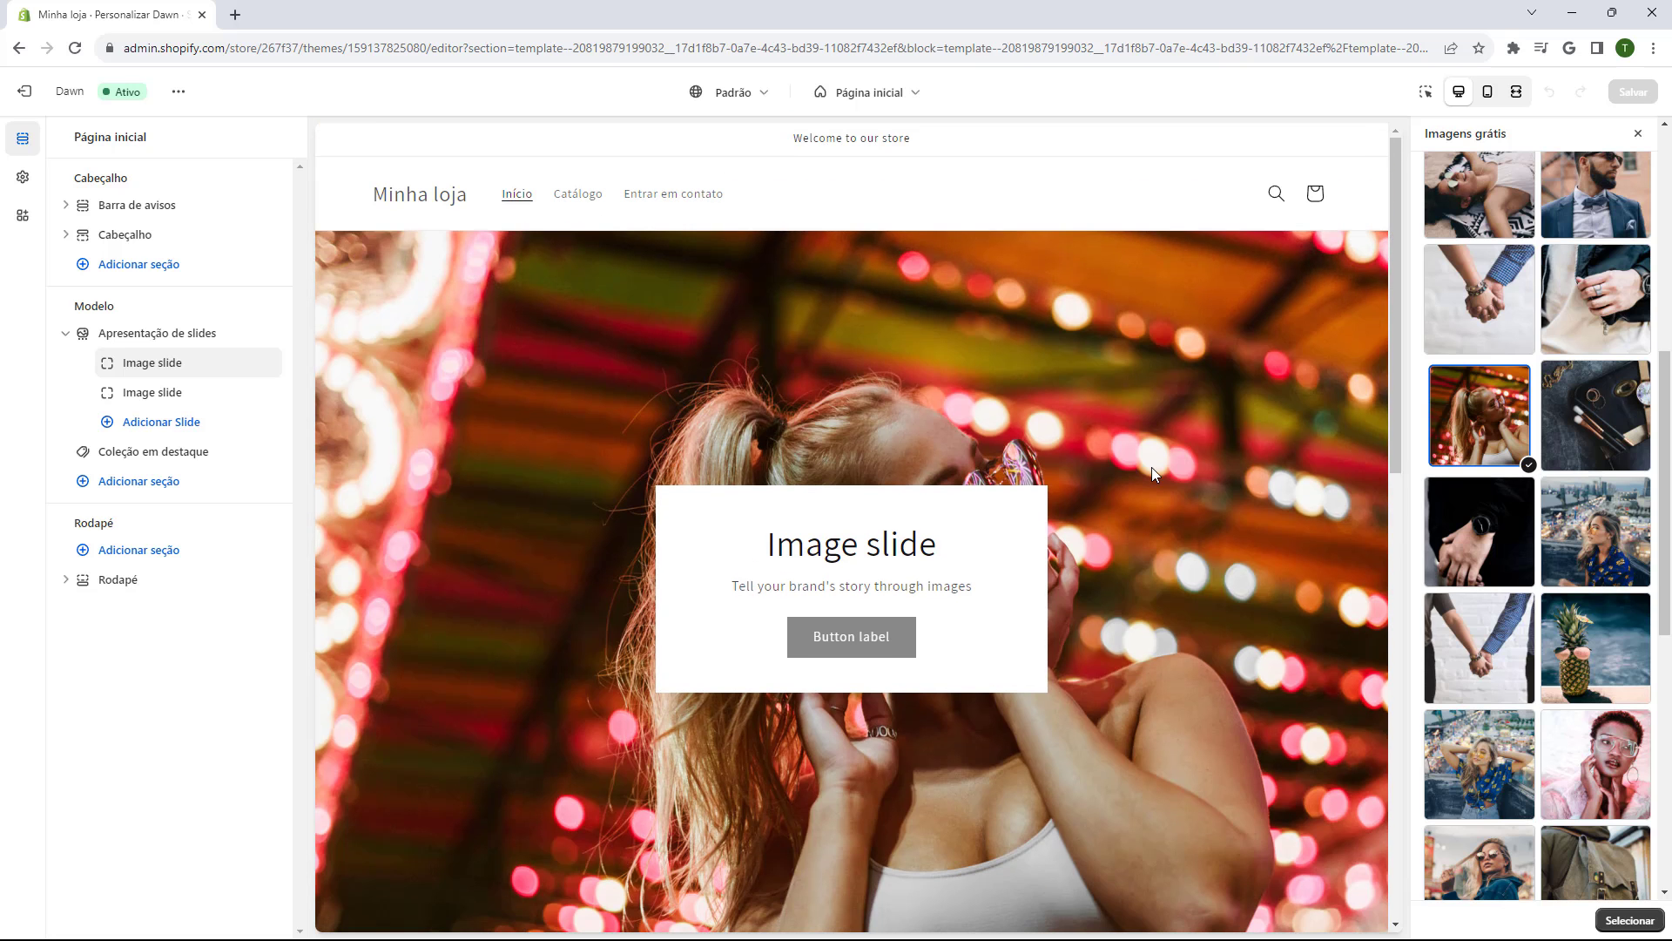
pyautogui.click(1549, 725)
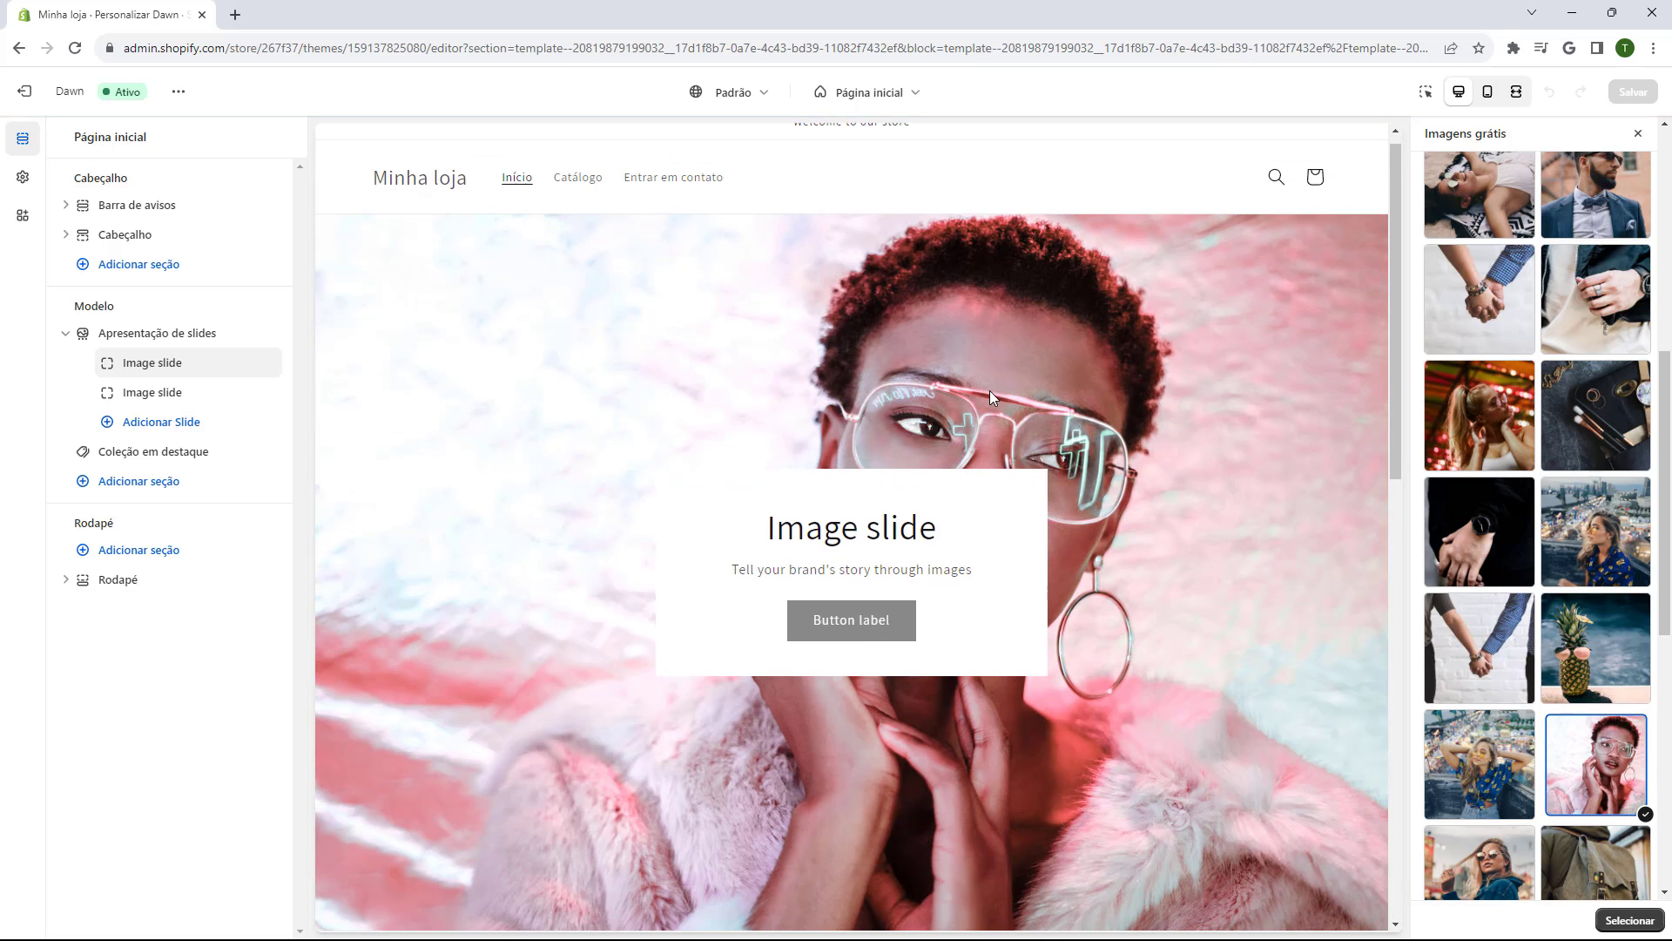
# - Change the slideshow's slide height to a fixed size instead of adapting it to the first image
pyautogui.click(132, 335)
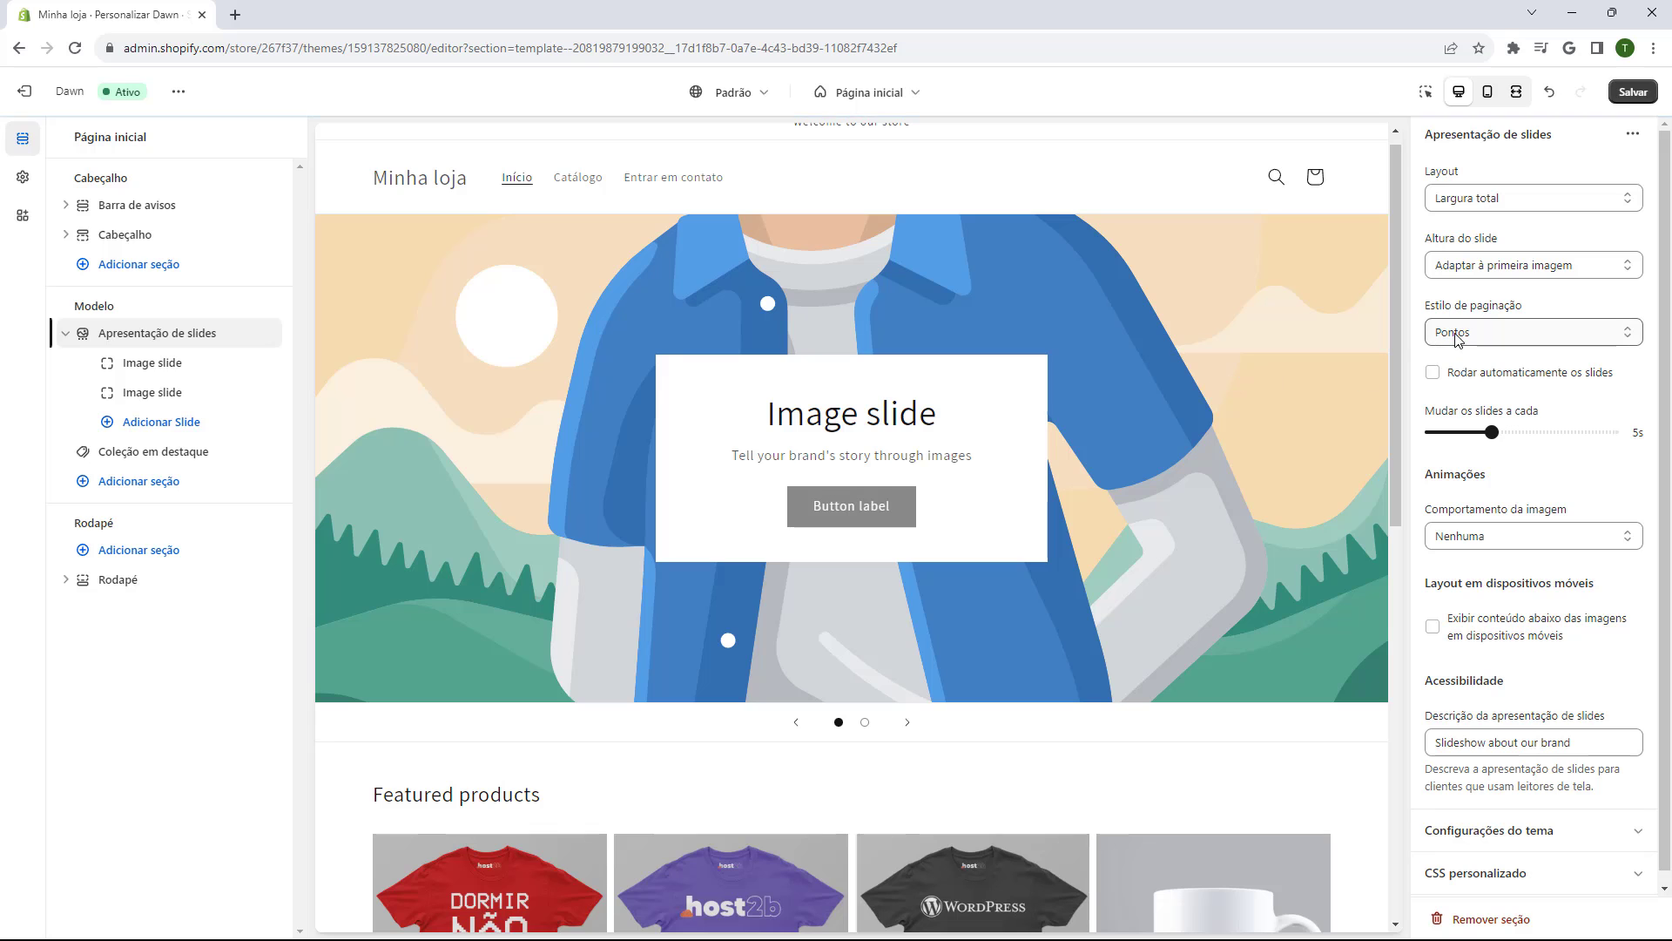
pyautogui.click(1498, 265)
pyautogui.click(1472, 311)
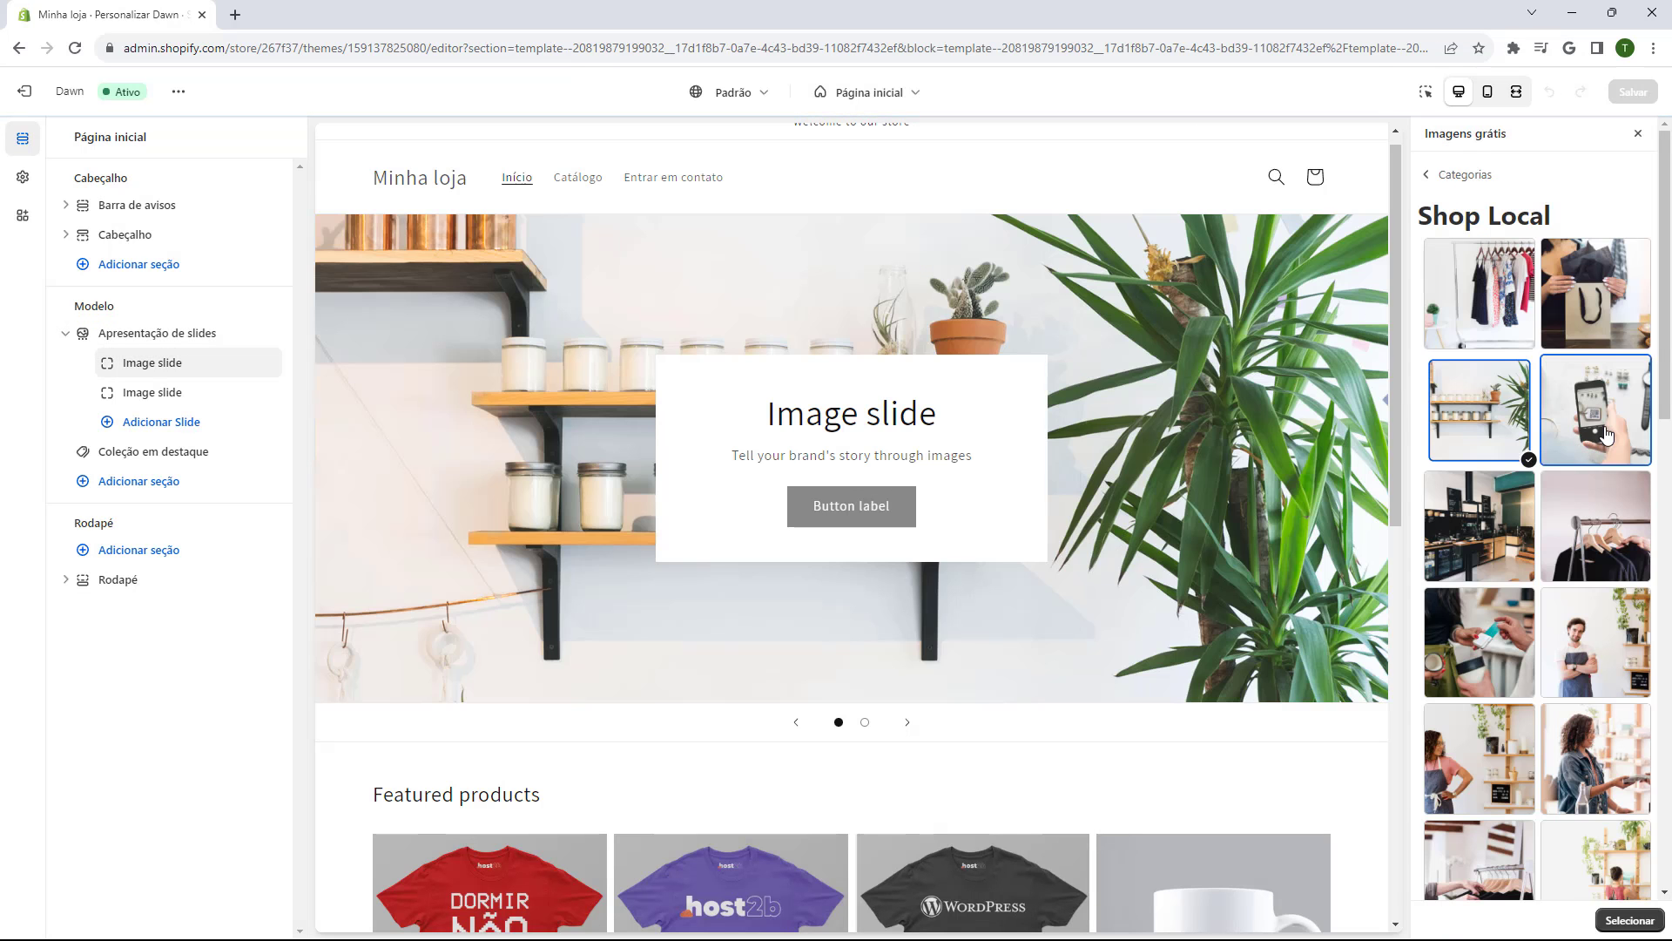
# - Try free Shop Local images on the first slide, including a-woman-in-her-shop, and remove the chosen image again
pyautogui.click(1606, 435)
pyautogui.click(1479, 526)
pyautogui.click(1596, 526)
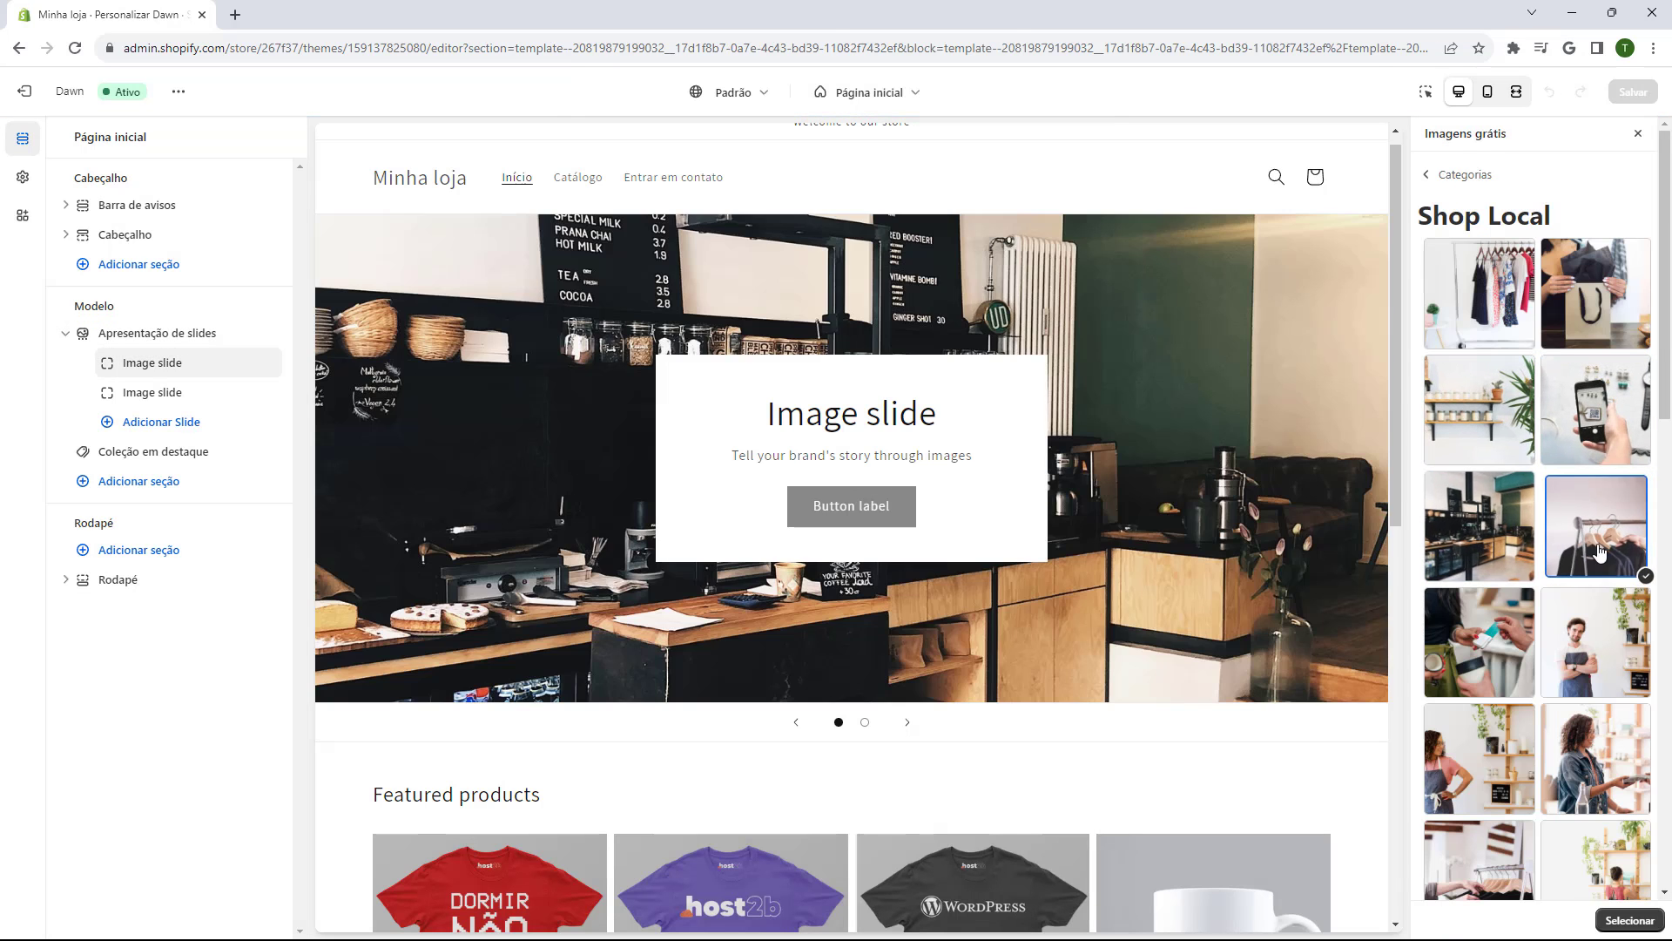
pyautogui.click(1601, 628)
pyautogui.click(1479, 642)
pyautogui.click(1479, 758)
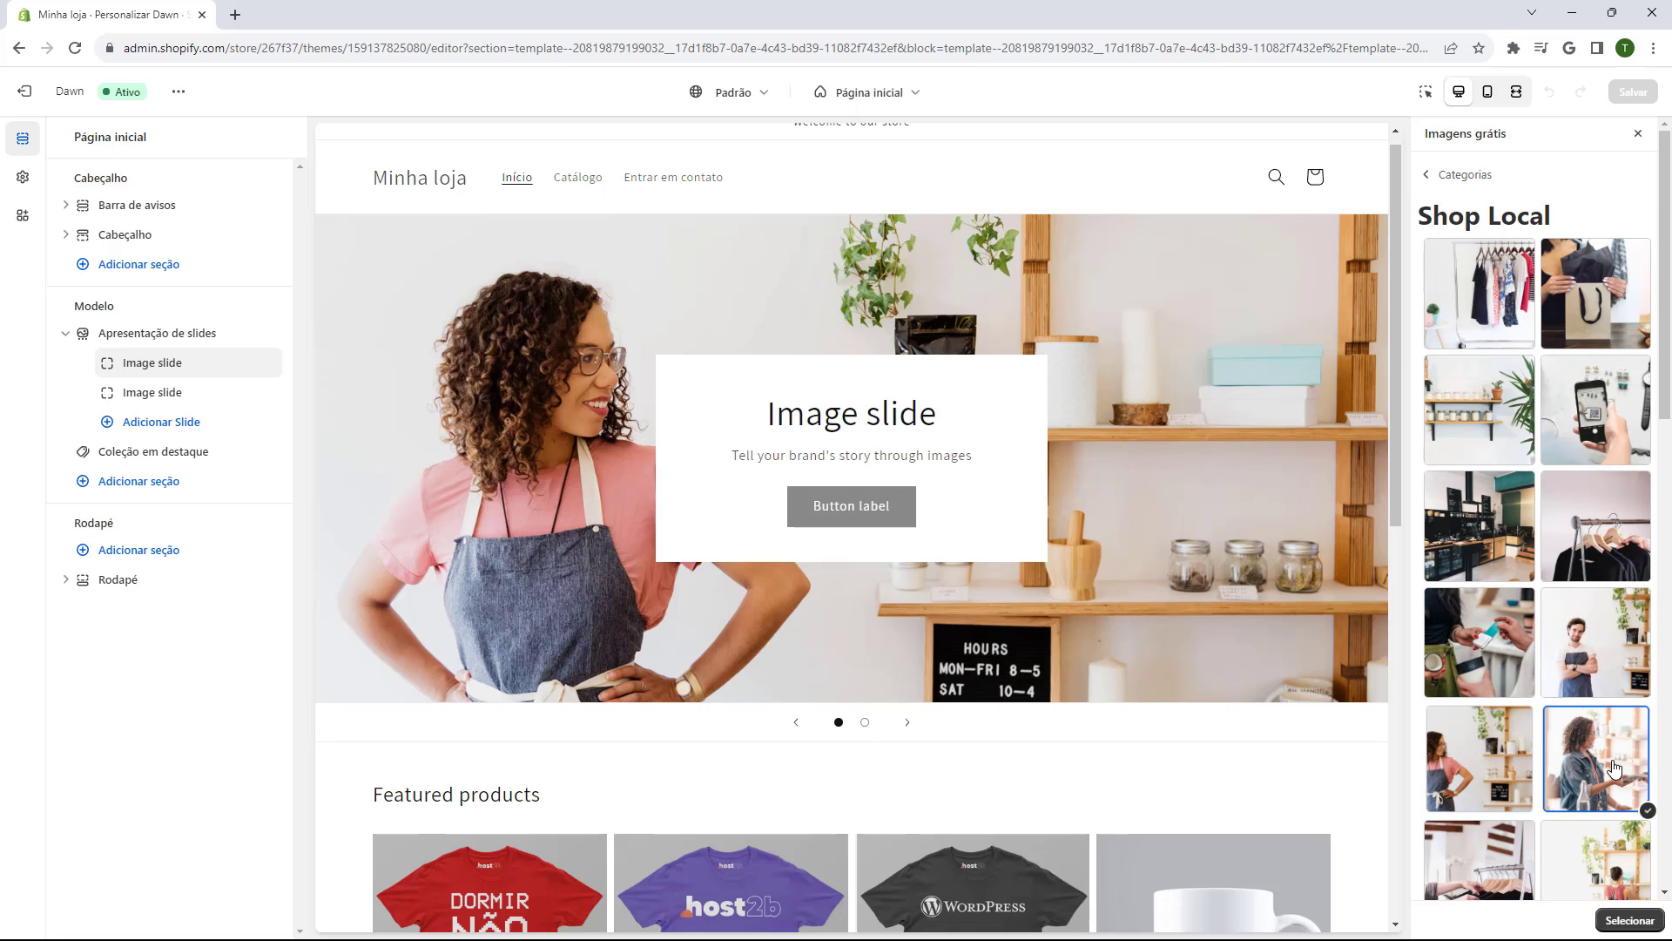
pyautogui.click(1592, 754)
pyautogui.click(1519, 746)
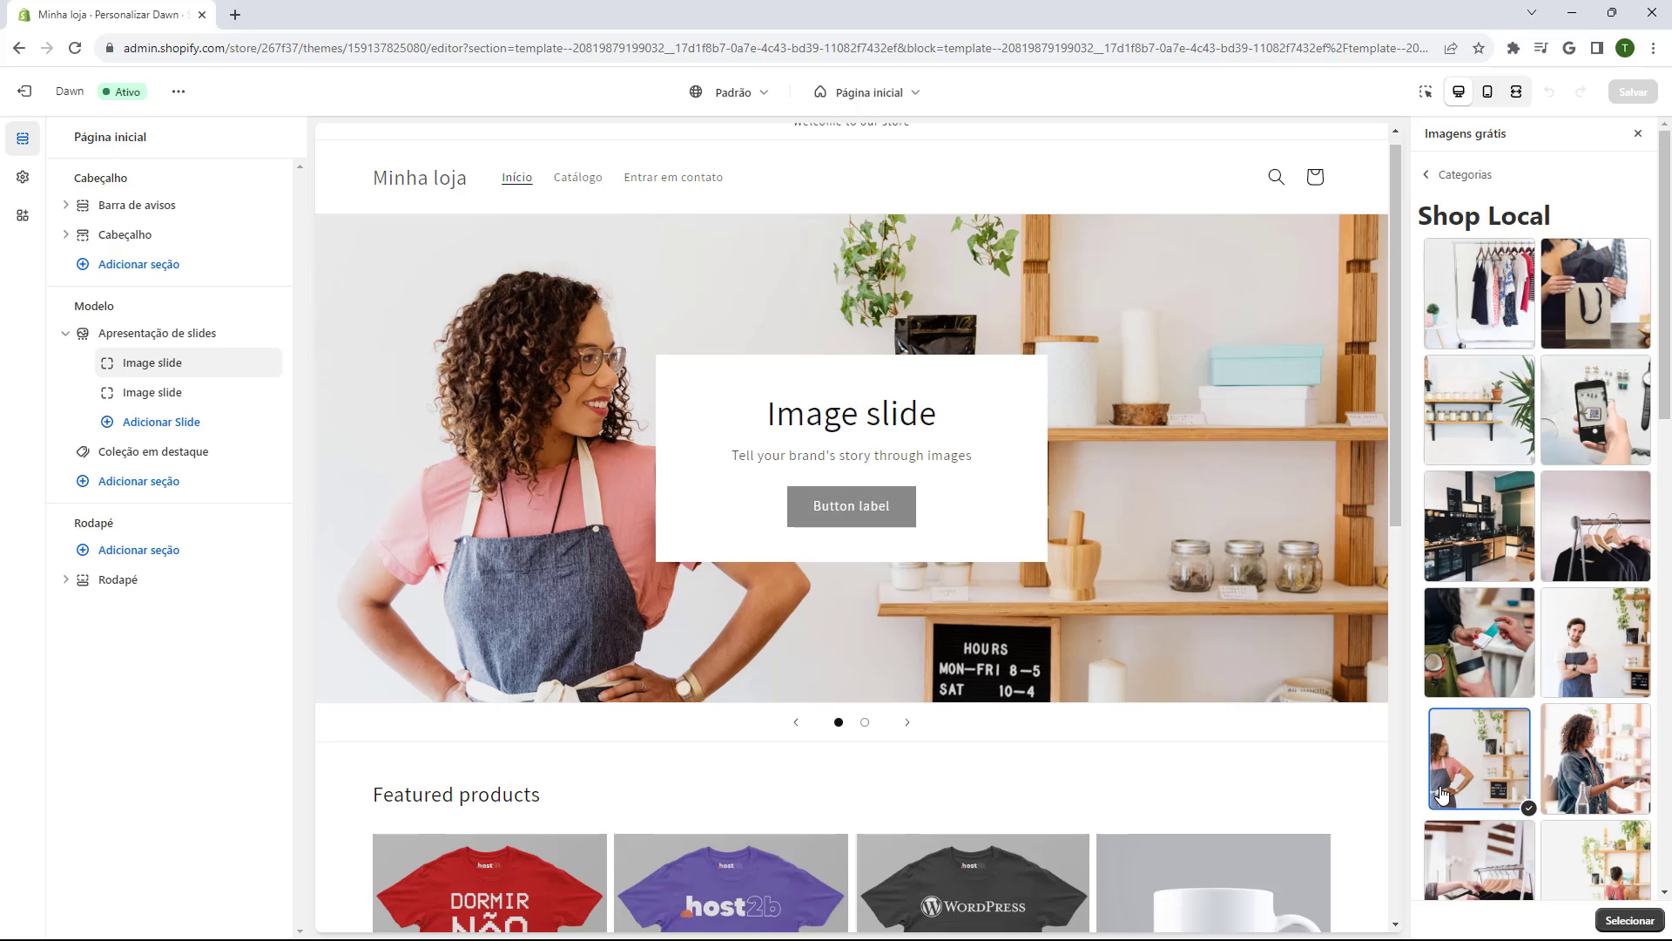
pyautogui.click(1616, 923)
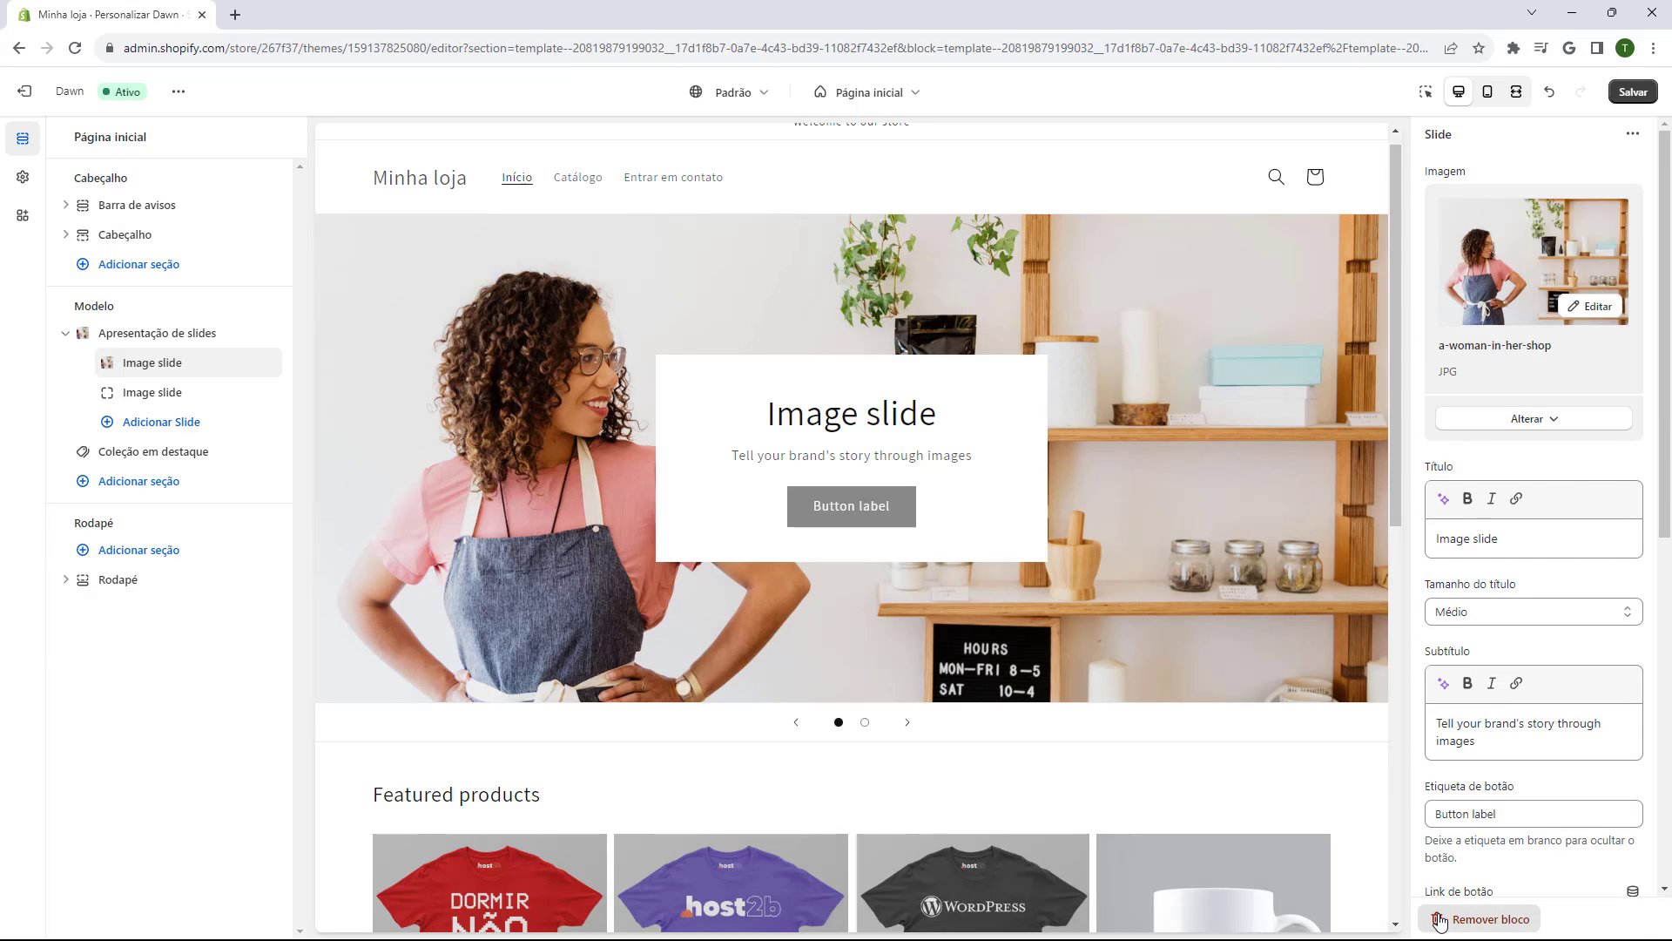
pyautogui.click(1498, 418)
pyautogui.click(1448, 520)
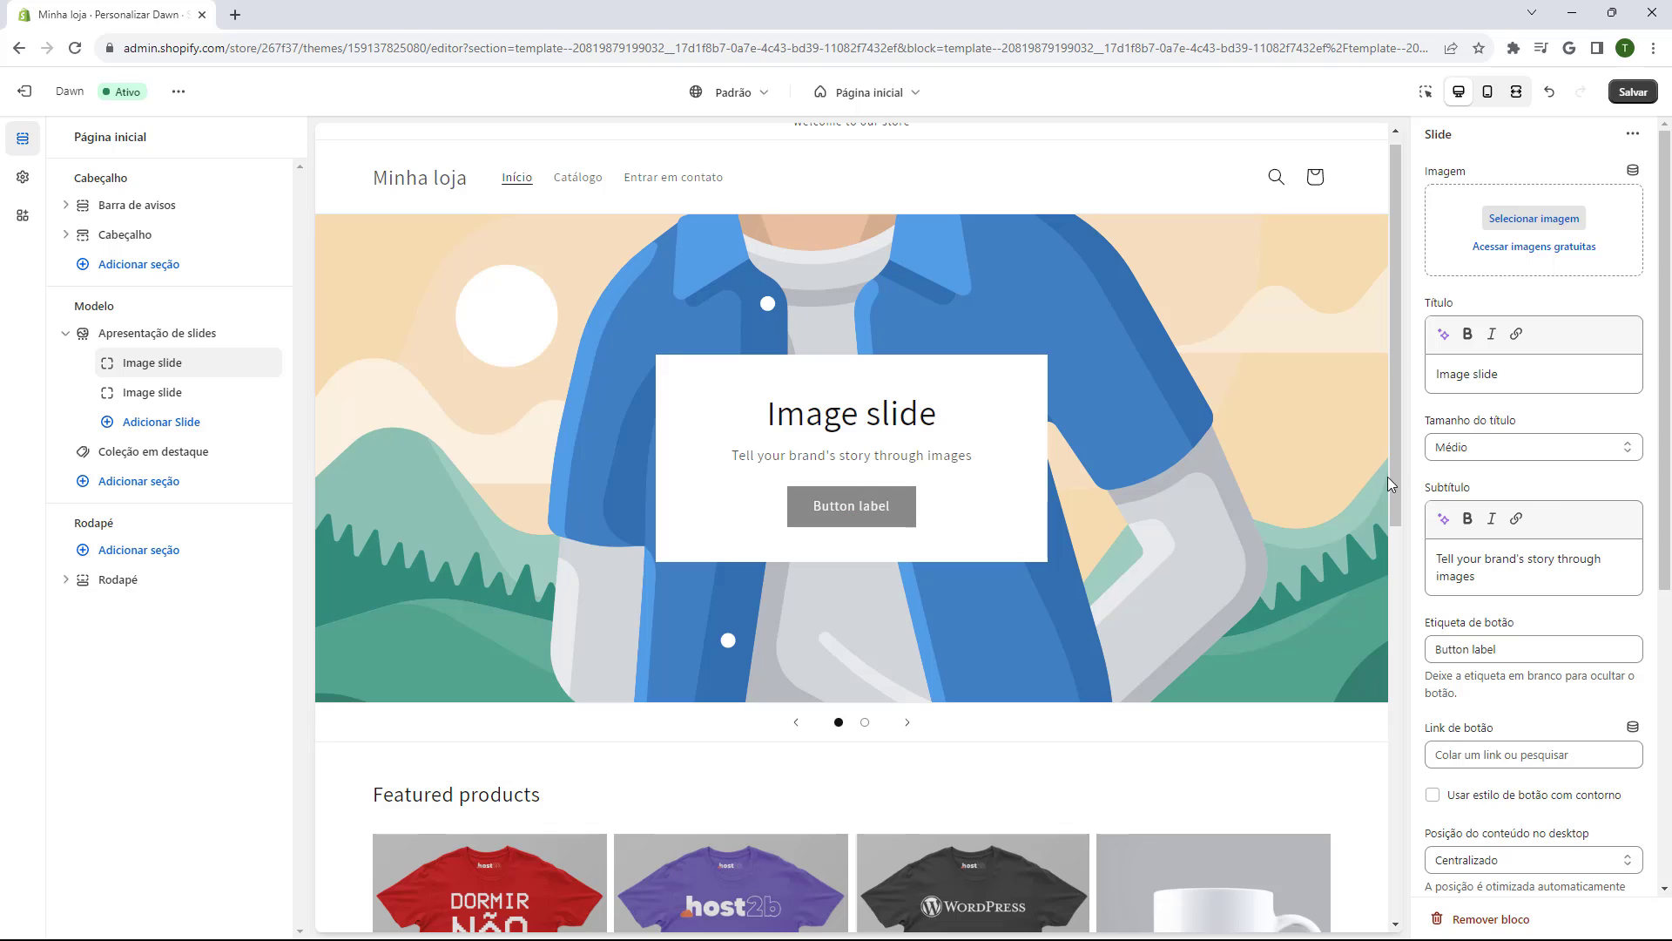
# - Try the Pequeno title size on the first slide and set it back to Médio
pyautogui.click(1499, 377)
pyautogui.click(1420, 314)
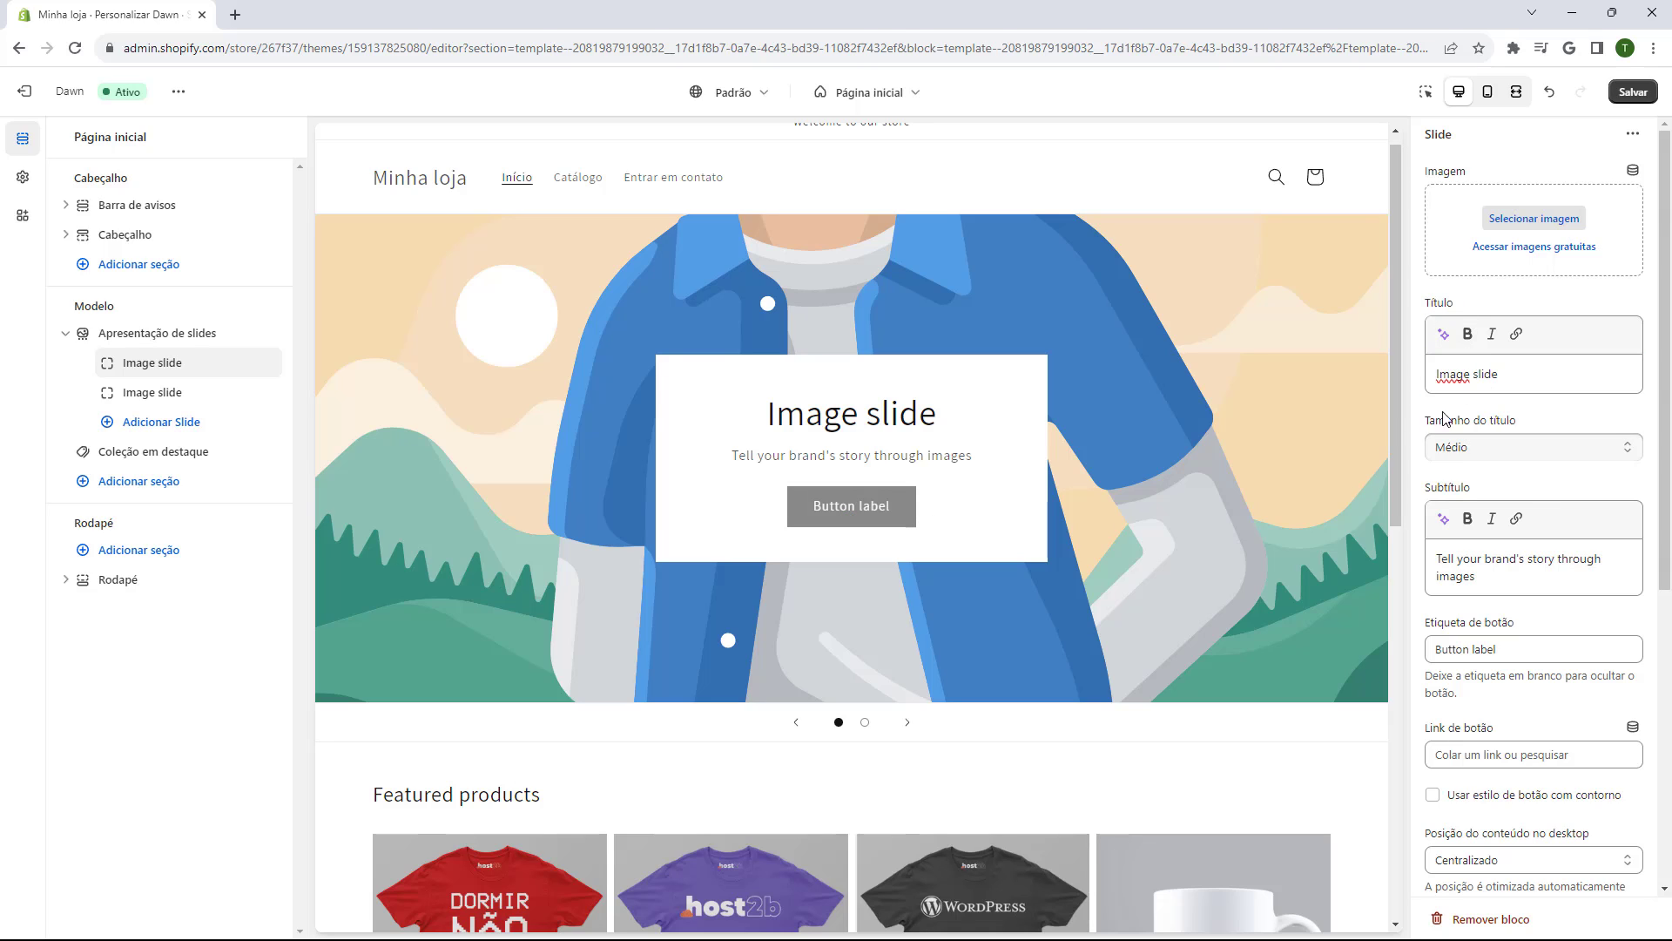
pyautogui.moveTo(1436, 420); pyautogui.dragTo(1486, 420)
pyautogui.click(1483, 447)
pyautogui.click(1483, 469)
pyautogui.click(1481, 447)
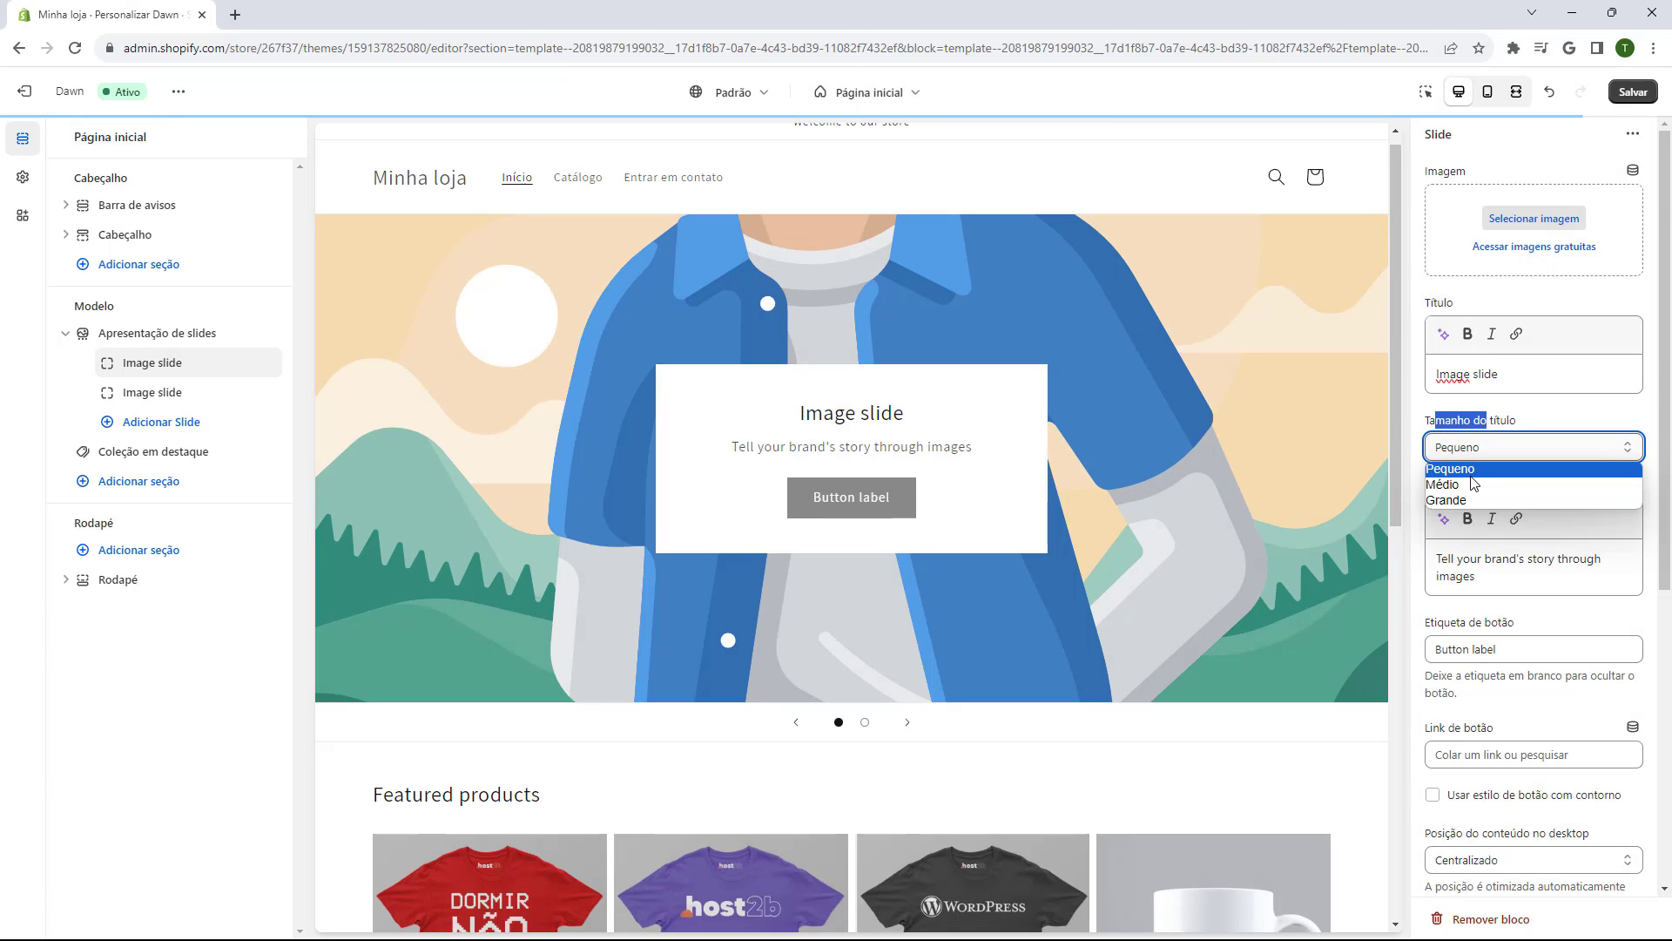
pyautogui.click(1463, 500)
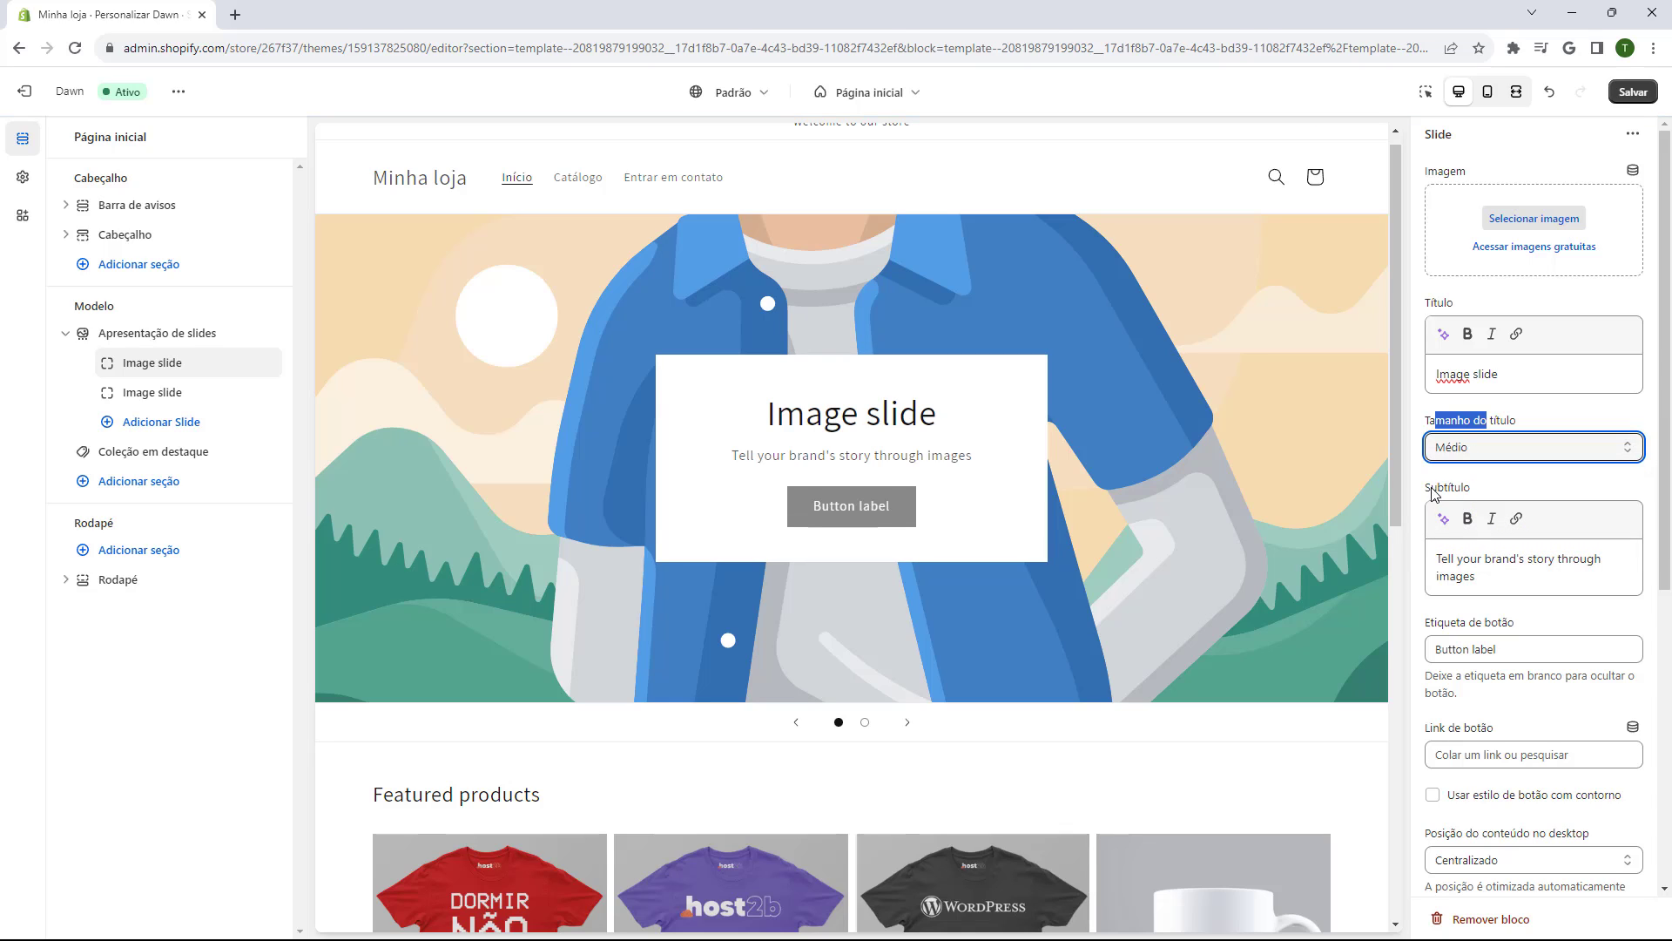
# - Set the first slide's button label to CLIQUE AQUI, keeping the existing subtitle
pyautogui.doubleClick(1448, 487)
pyautogui.click(1464, 574)
pyautogui.tripleClick(1464, 573)
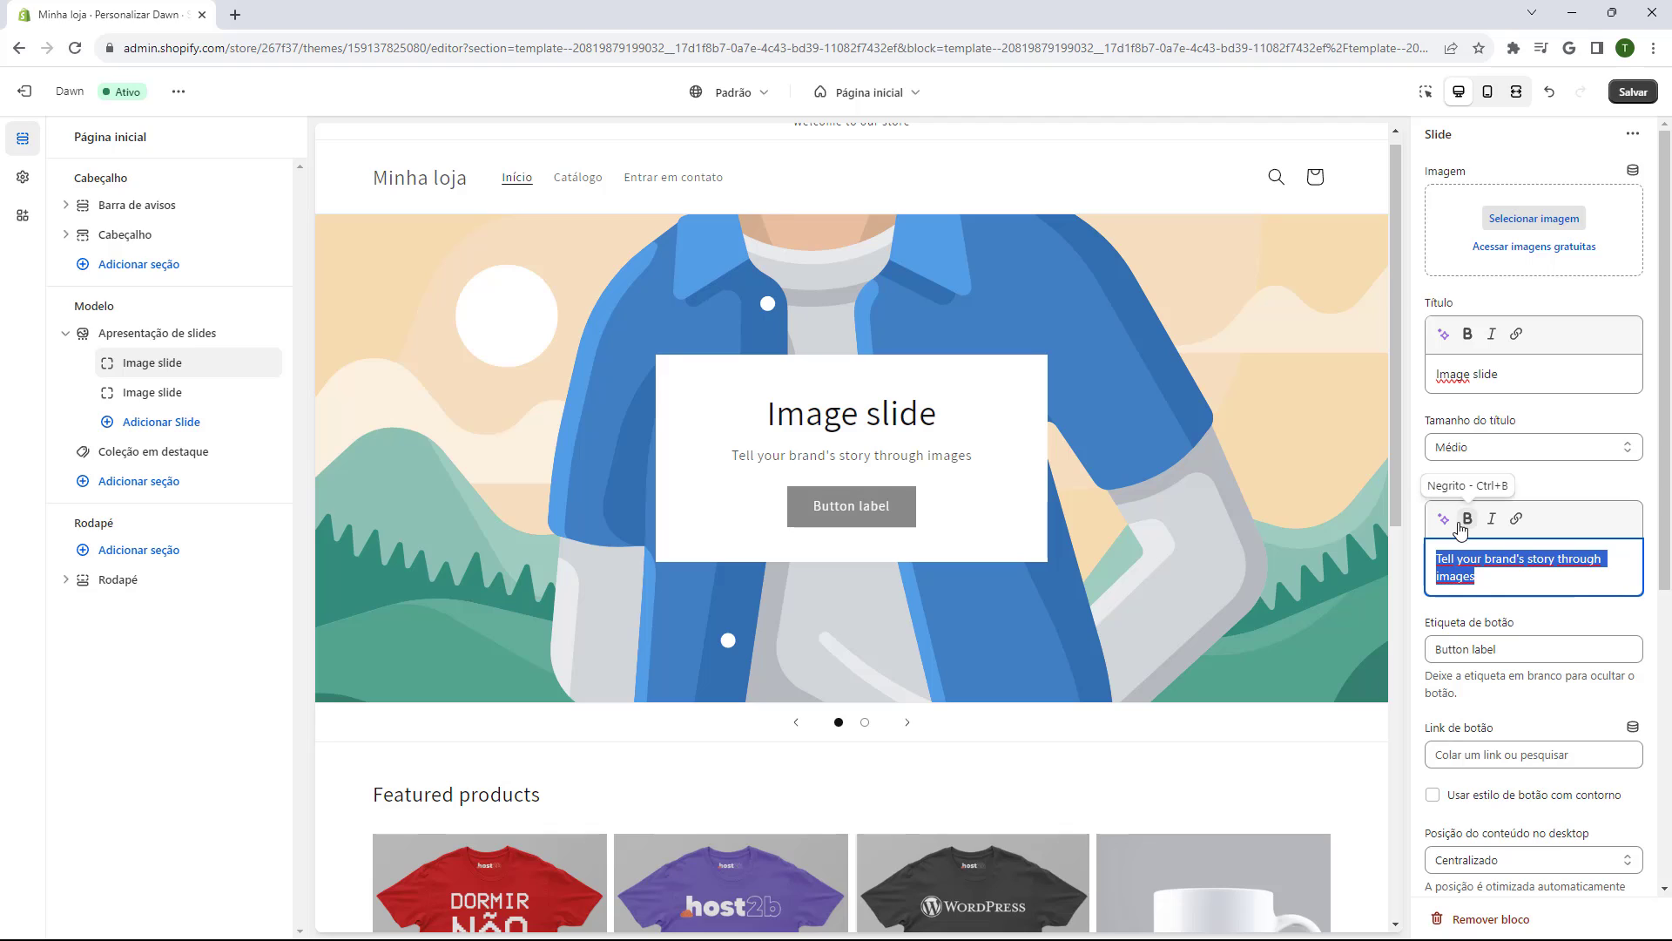
pyautogui.click(1492, 647)
pyautogui.tripleClick(1492, 645)
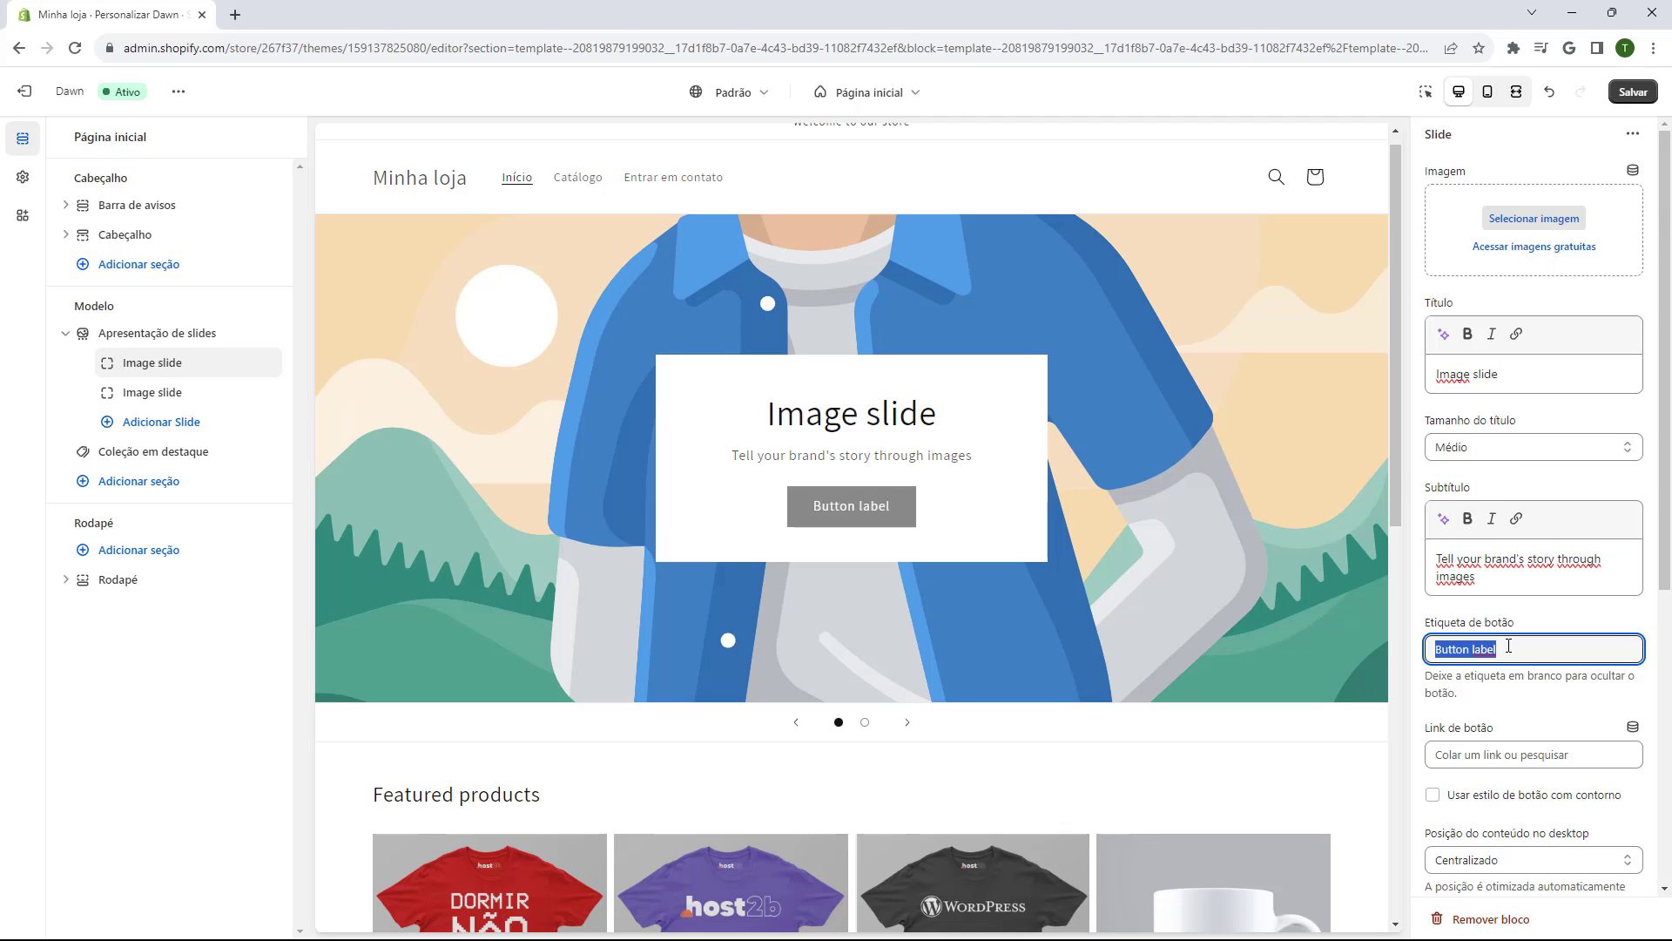
pyautogui.write('CLIQUE AQUI')
# - Check the link destinations offered for the first slide's button and enable Usar estilo de botão com contorno
pyautogui.scroll(-1, 1507, 649)
pyautogui.click(1460, 671)
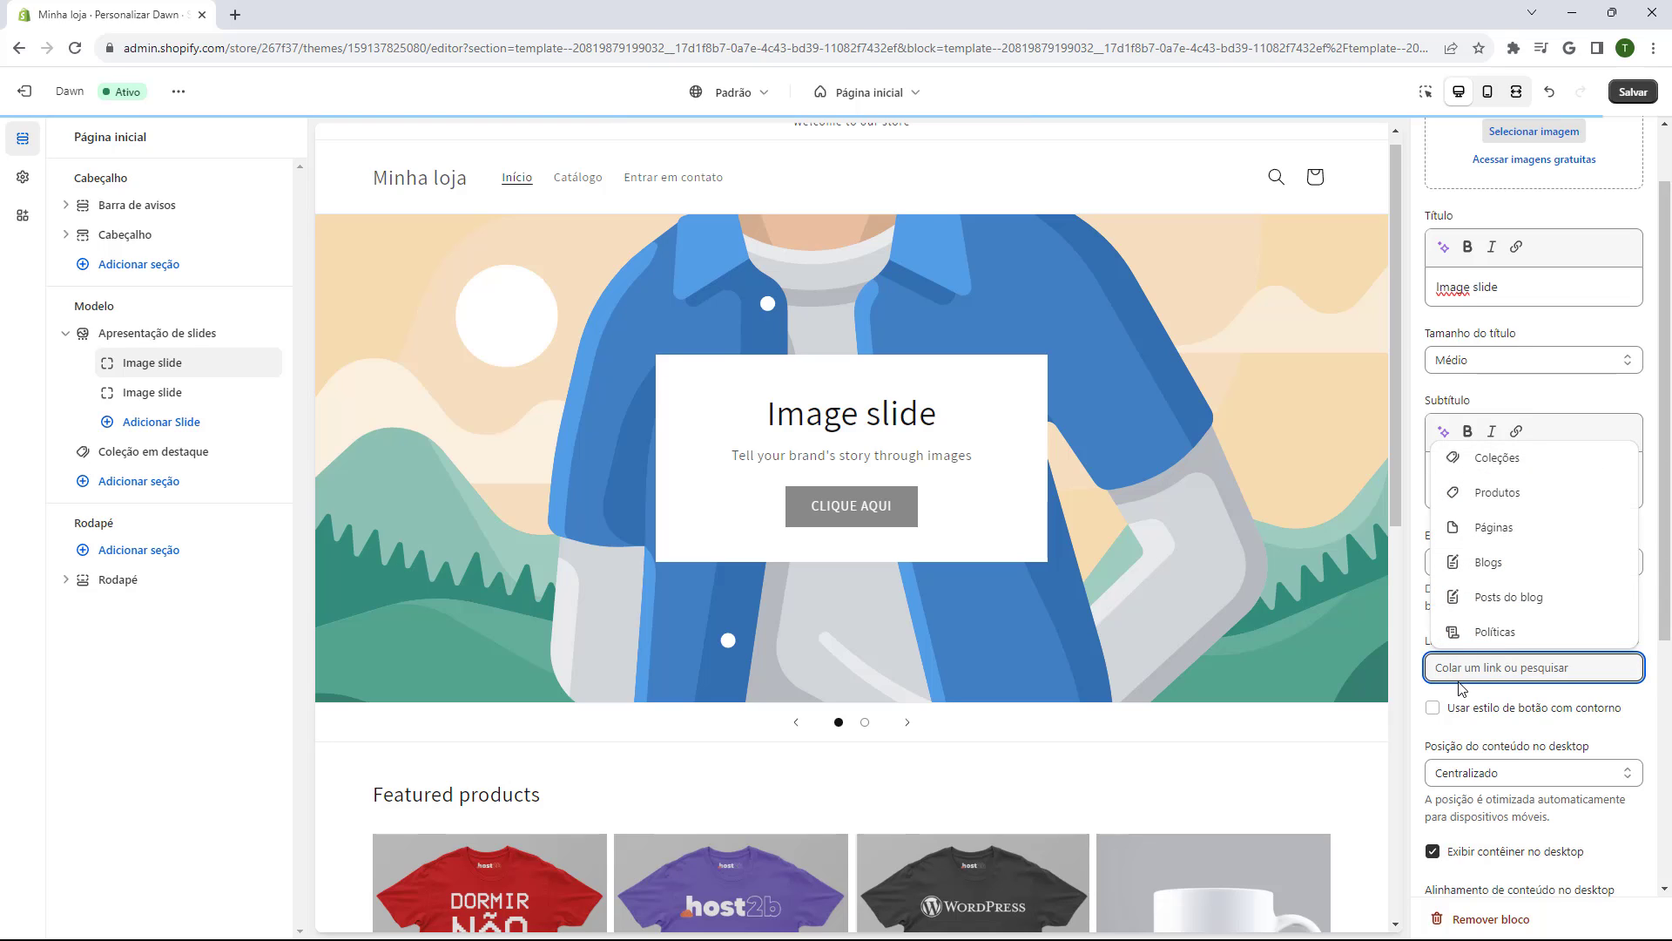
pyautogui.click(1462, 688)
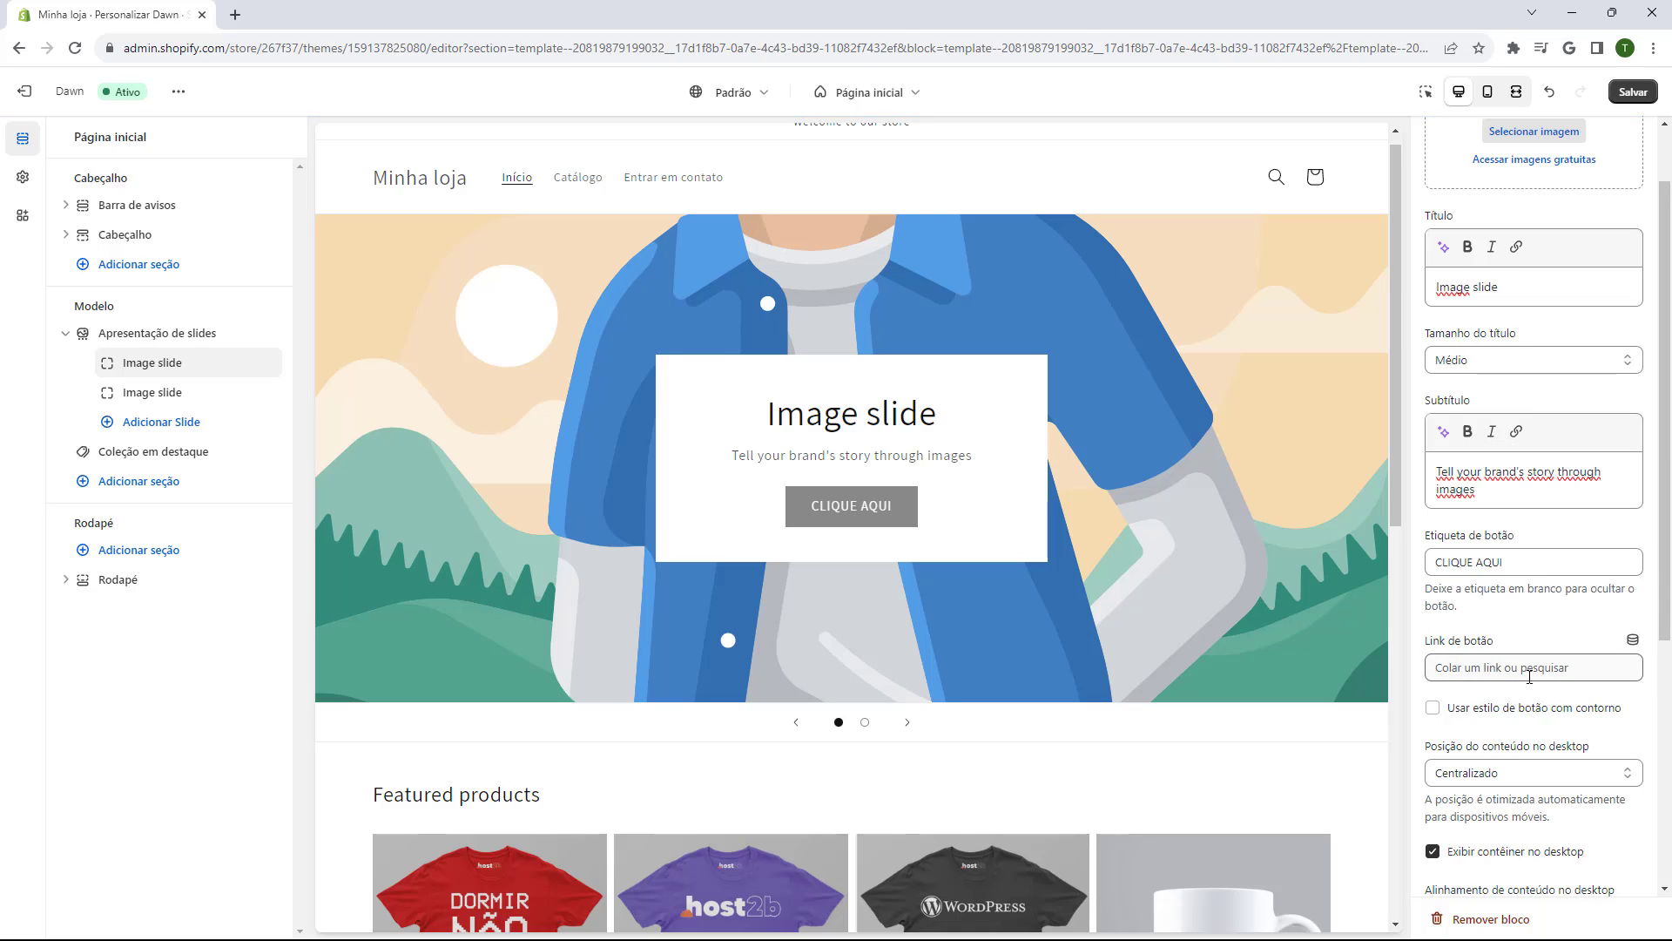
pyautogui.scroll(-2, 1530, 675)
pyautogui.click(1433, 533)
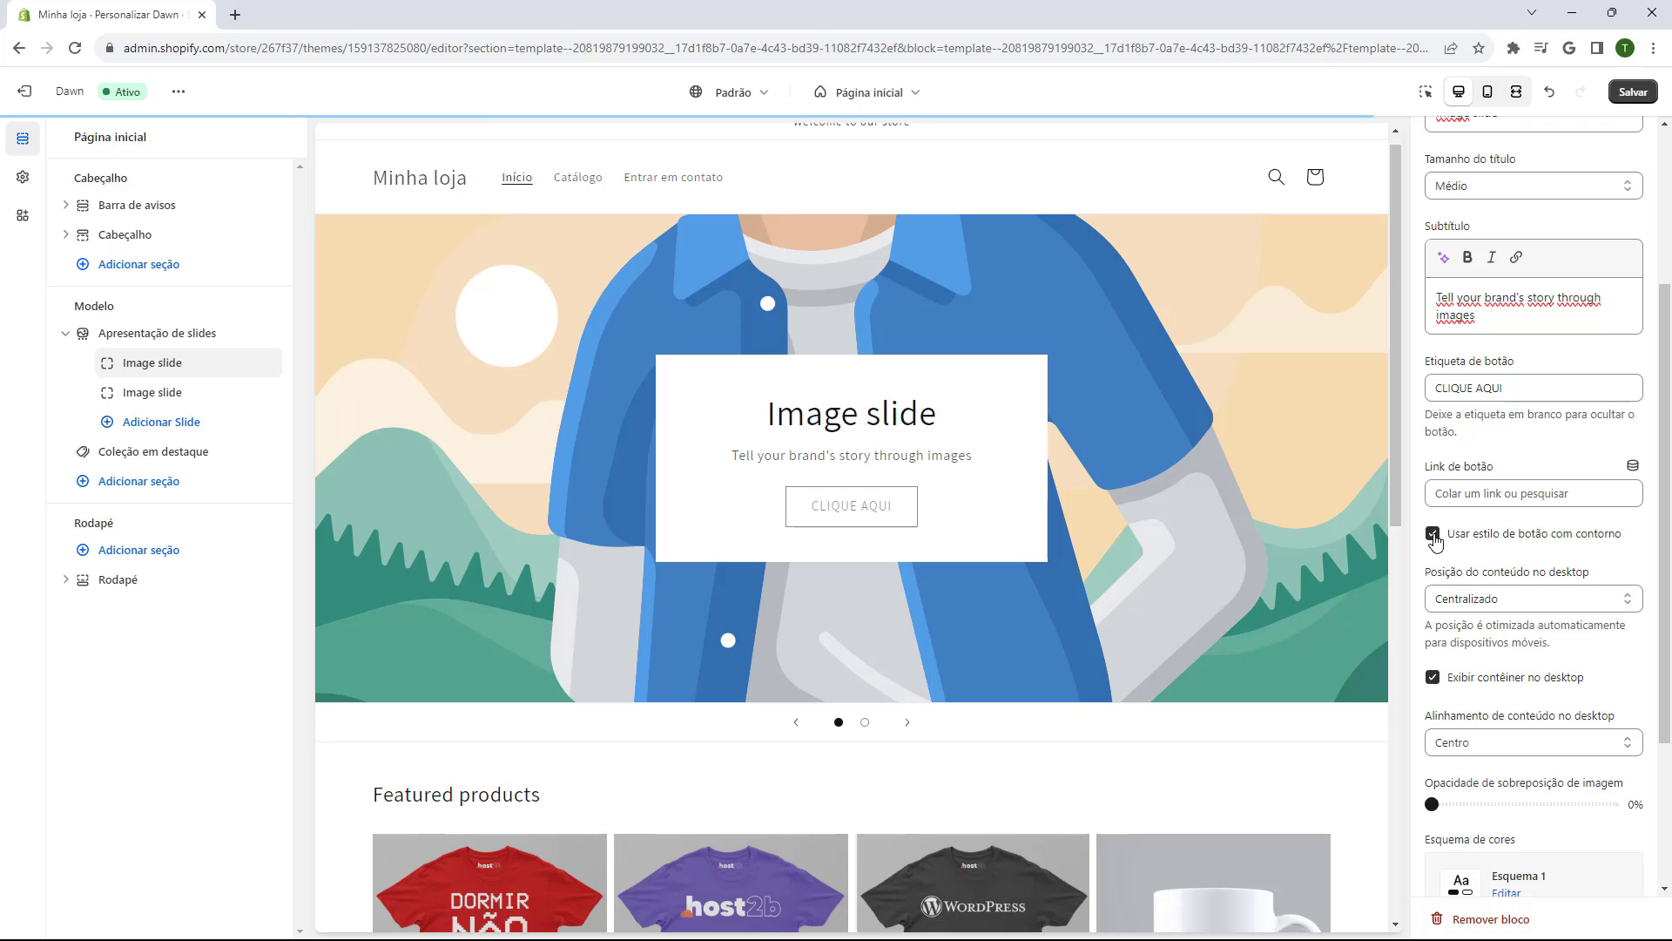
# - Turn off Usar estilo de botão com contorno and try several desktop content positions on the first slide, returning to Centralizado
pyautogui.click(1433, 533)
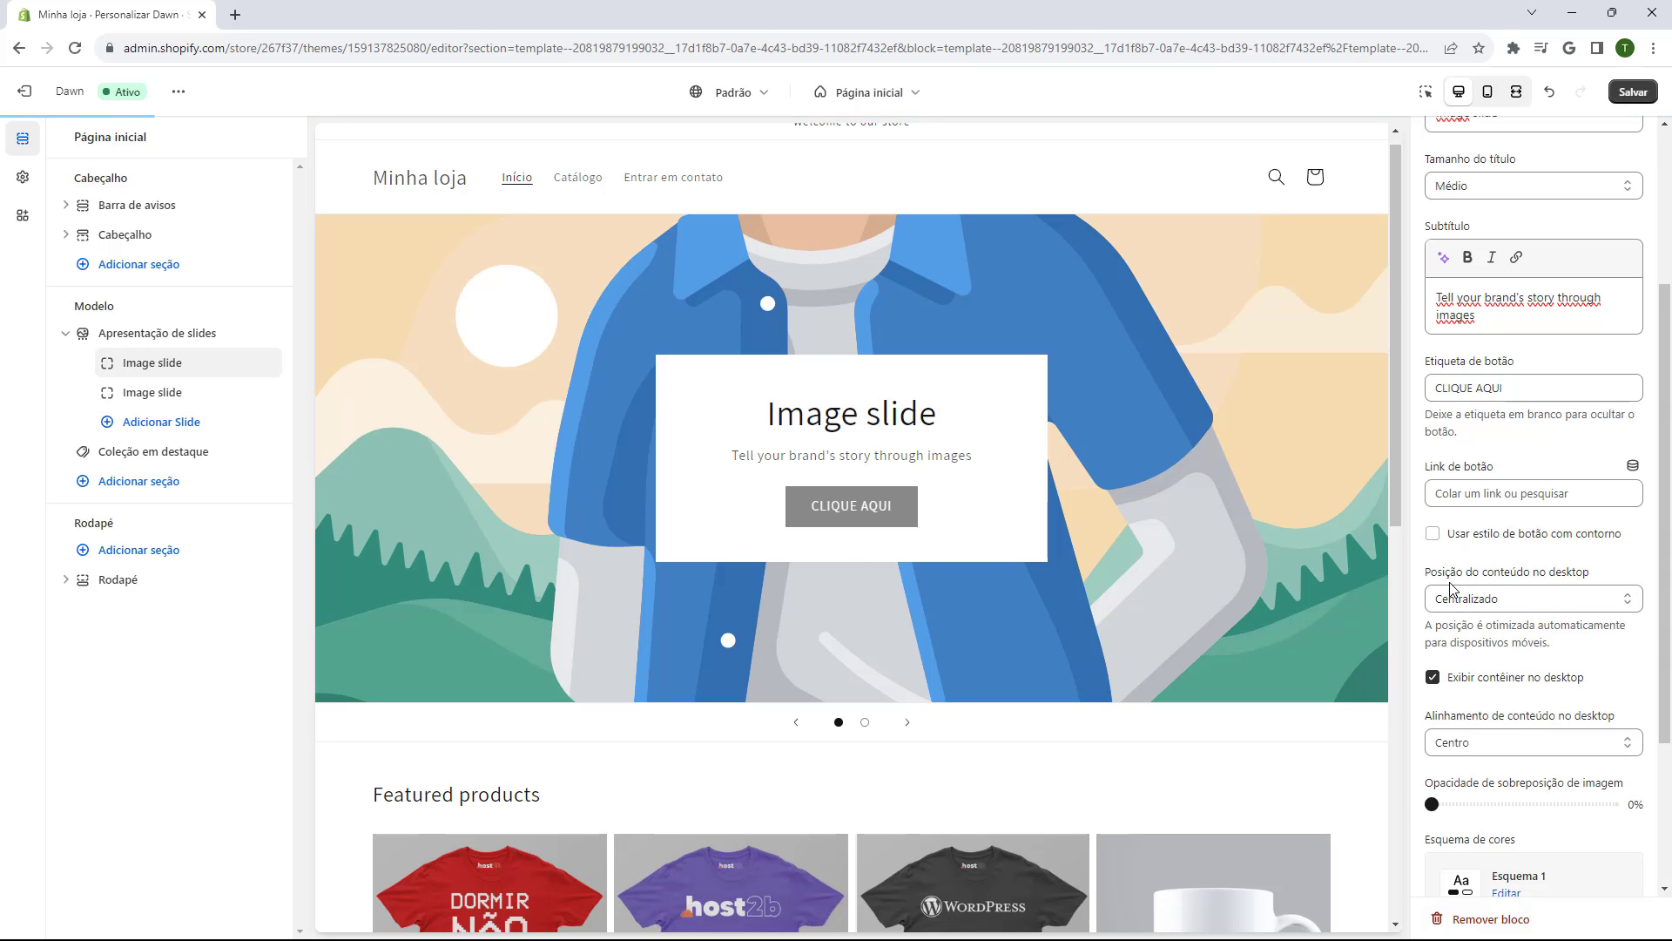
pyautogui.click(1453, 599)
pyautogui.click(1455, 620)
pyautogui.click(1472, 599)
pyautogui.click(1471, 635)
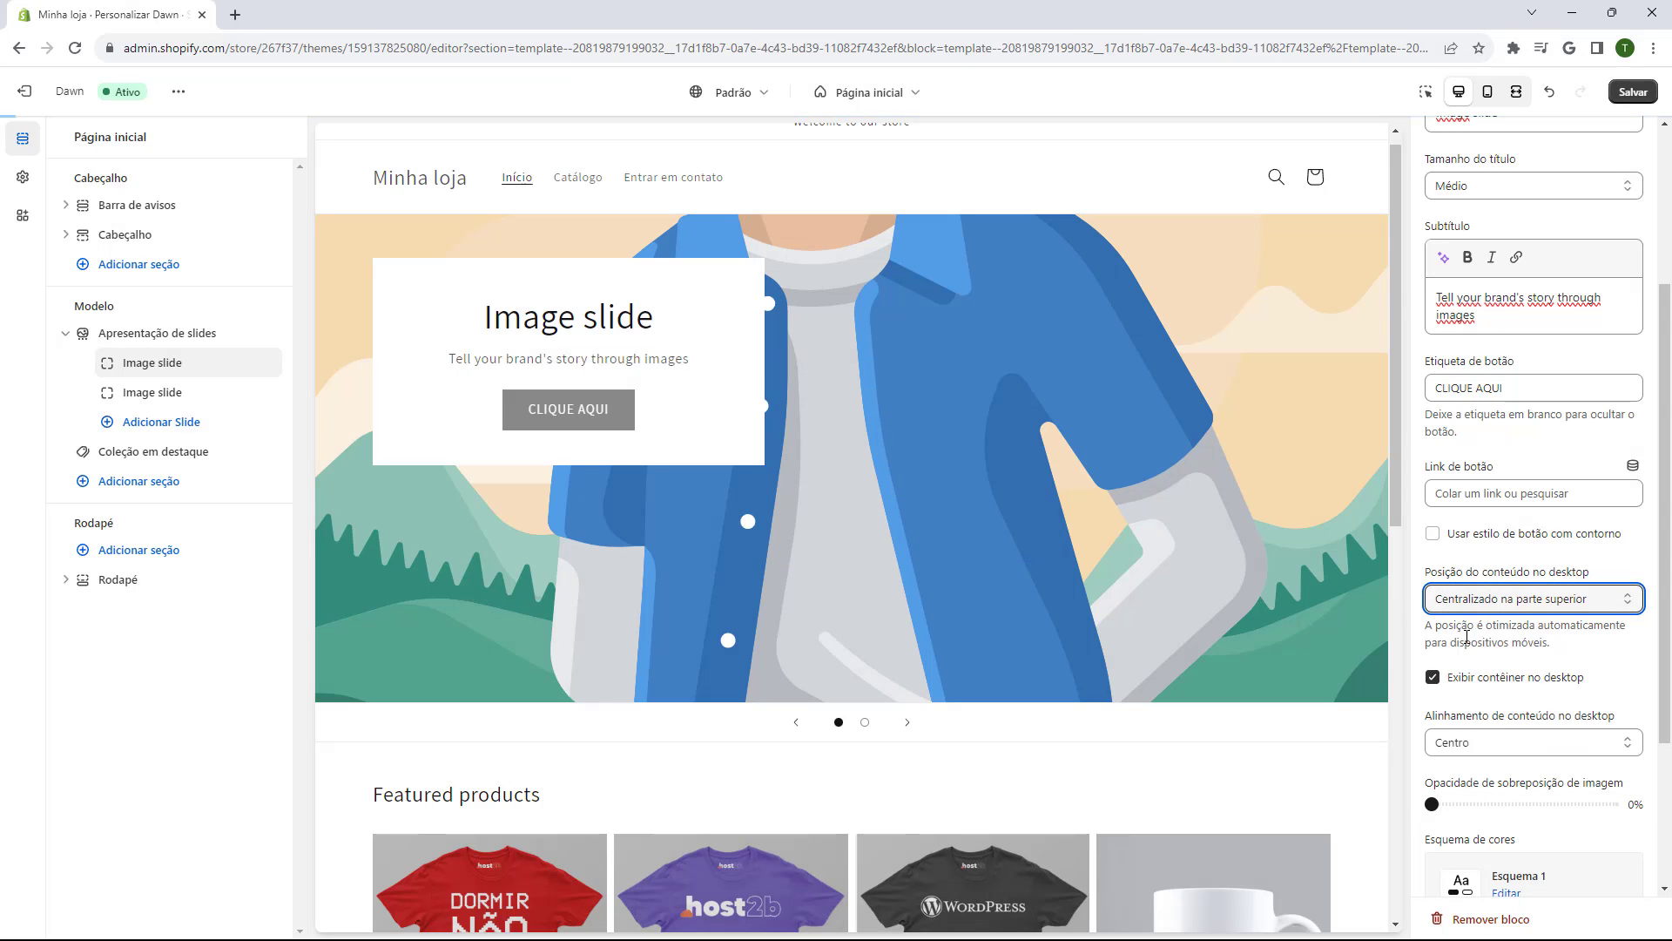
pyautogui.click(1472, 598)
pyautogui.click(1480, 652)
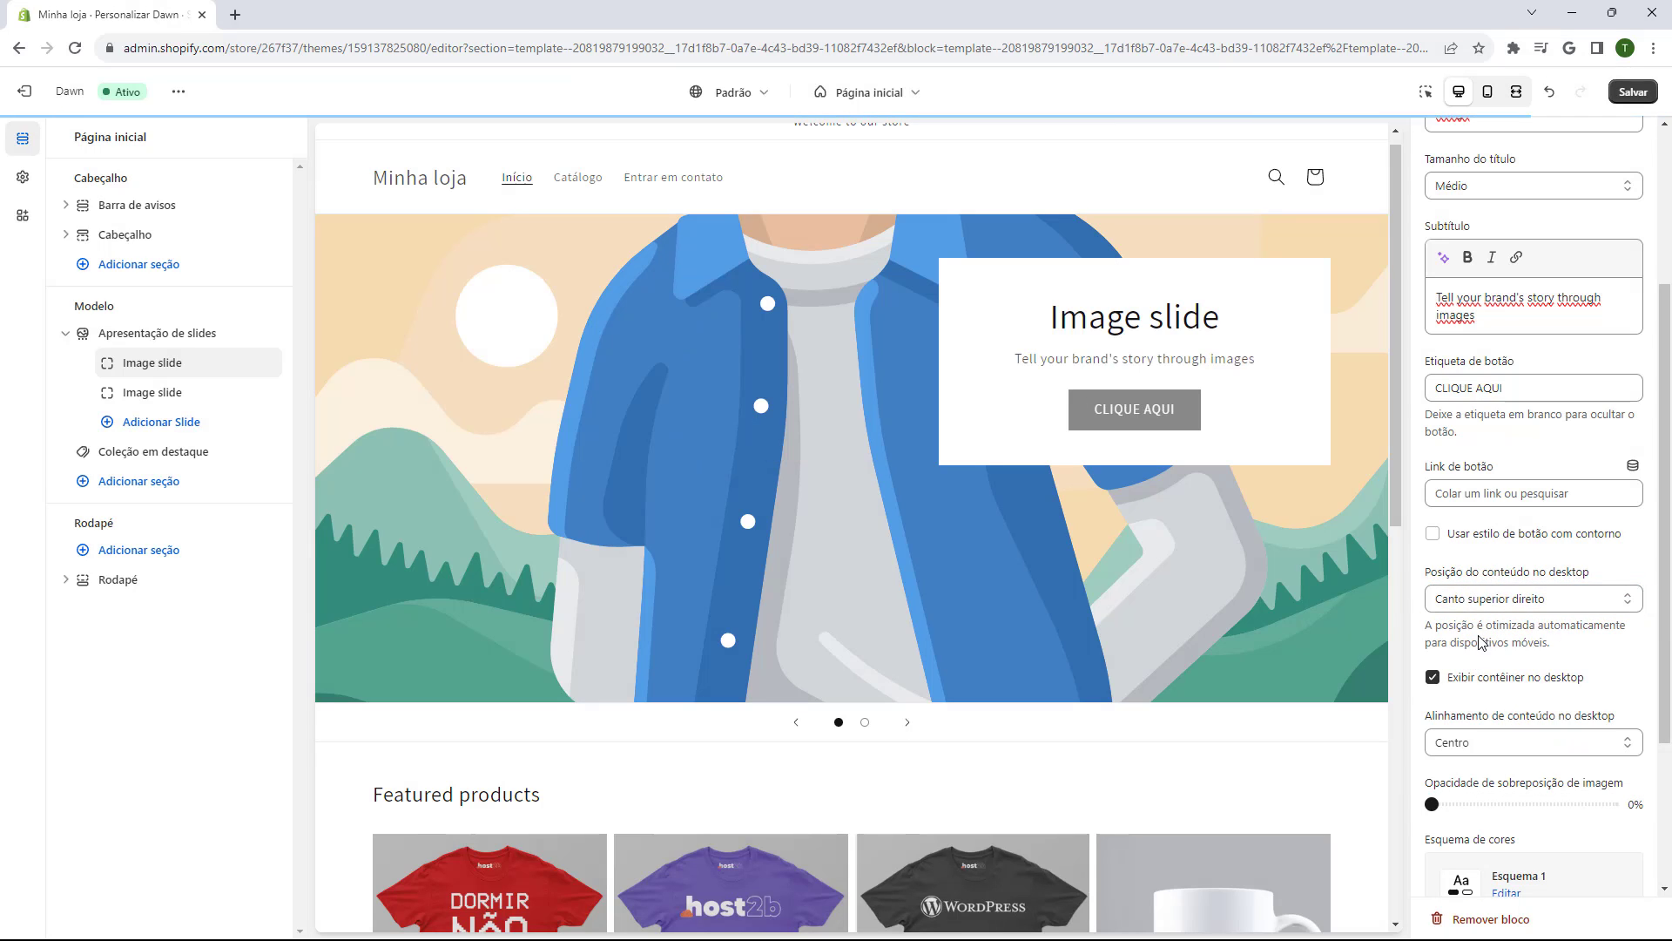
pyautogui.click(1478, 608)
pyautogui.click(1480, 667)
pyautogui.click(1478, 598)
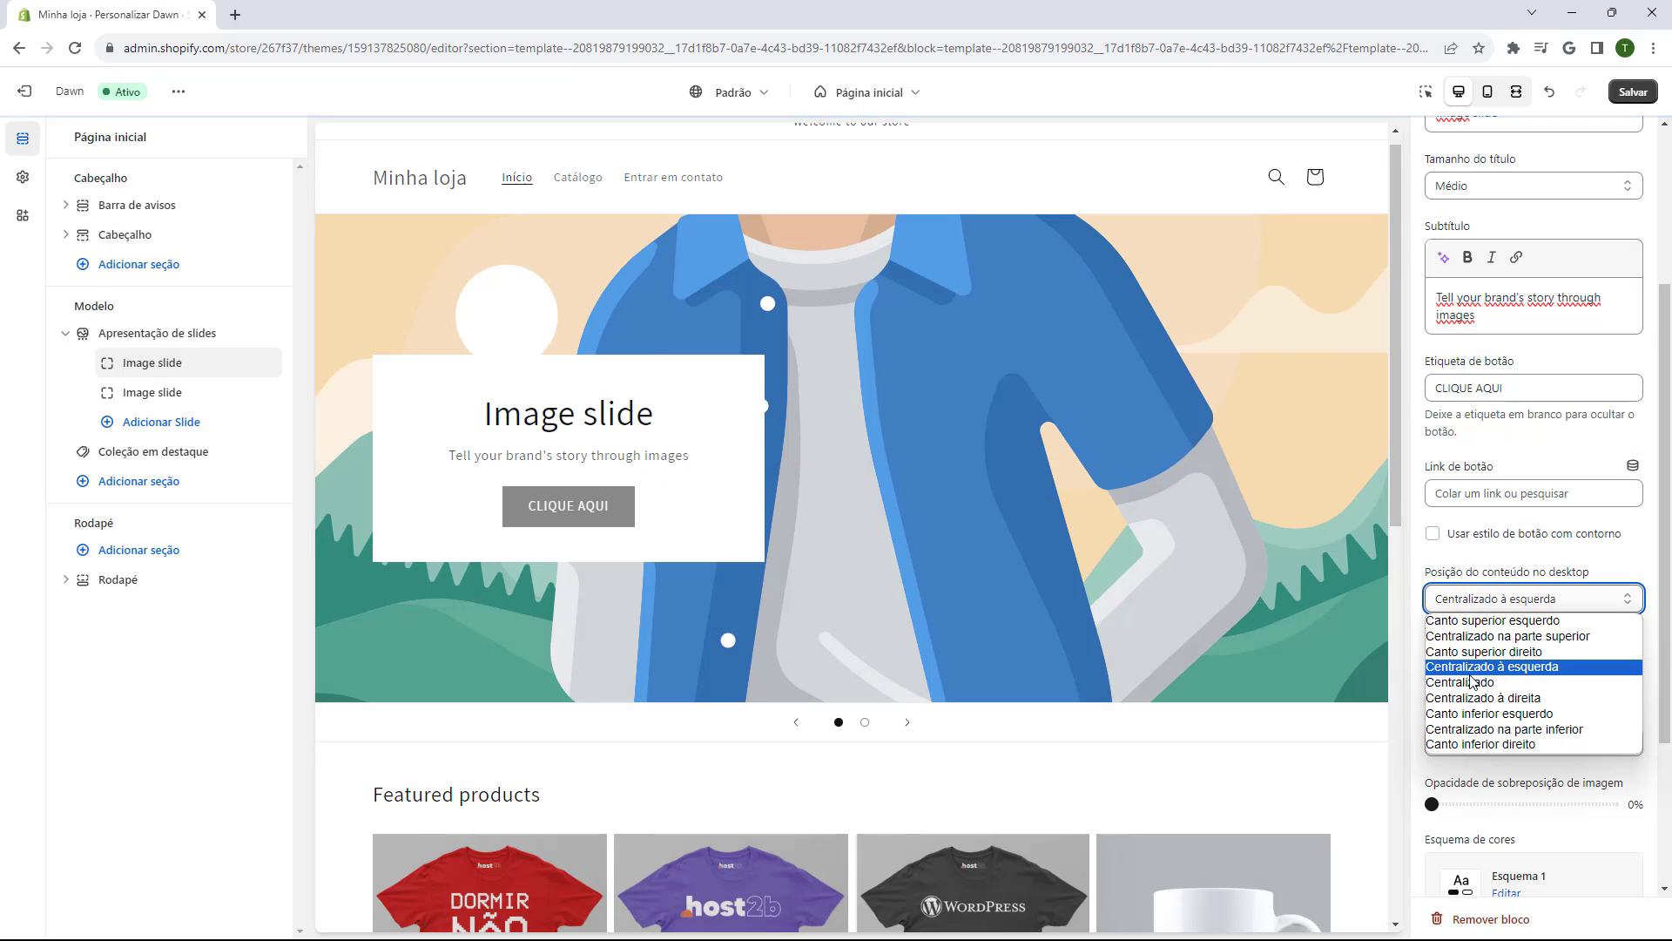
pyautogui.click(1480, 683)
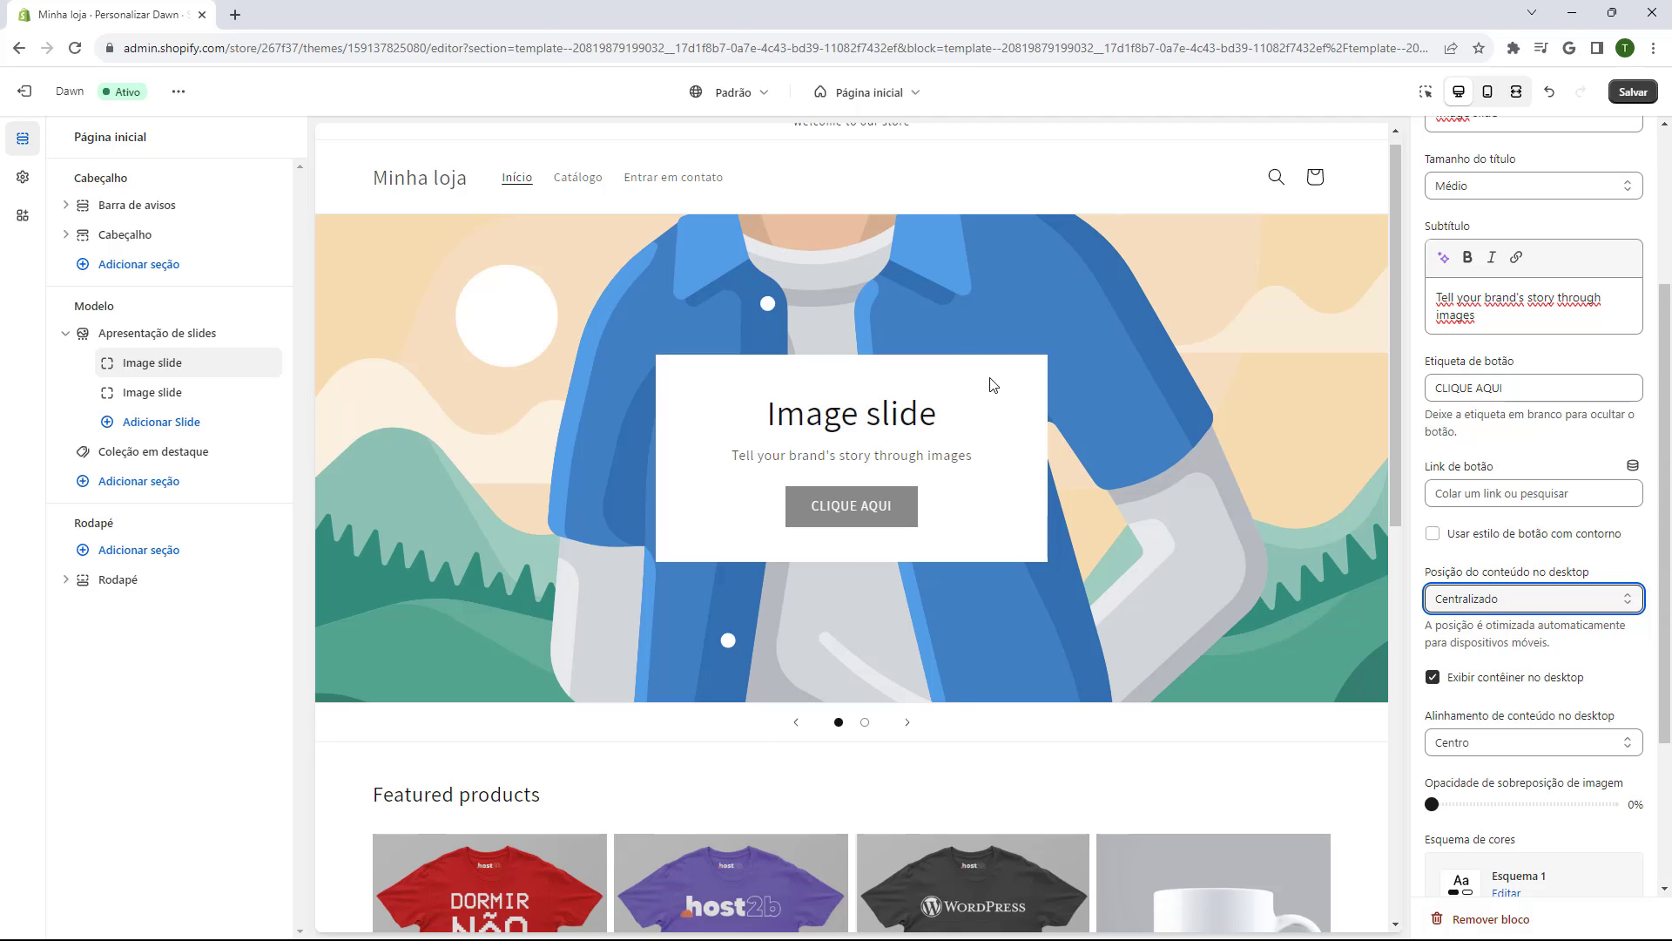
# - Disable Exibir contêiner no desktop for the first slide so its text sits directly on the image
pyautogui.scroll(-2, 1434, 506)
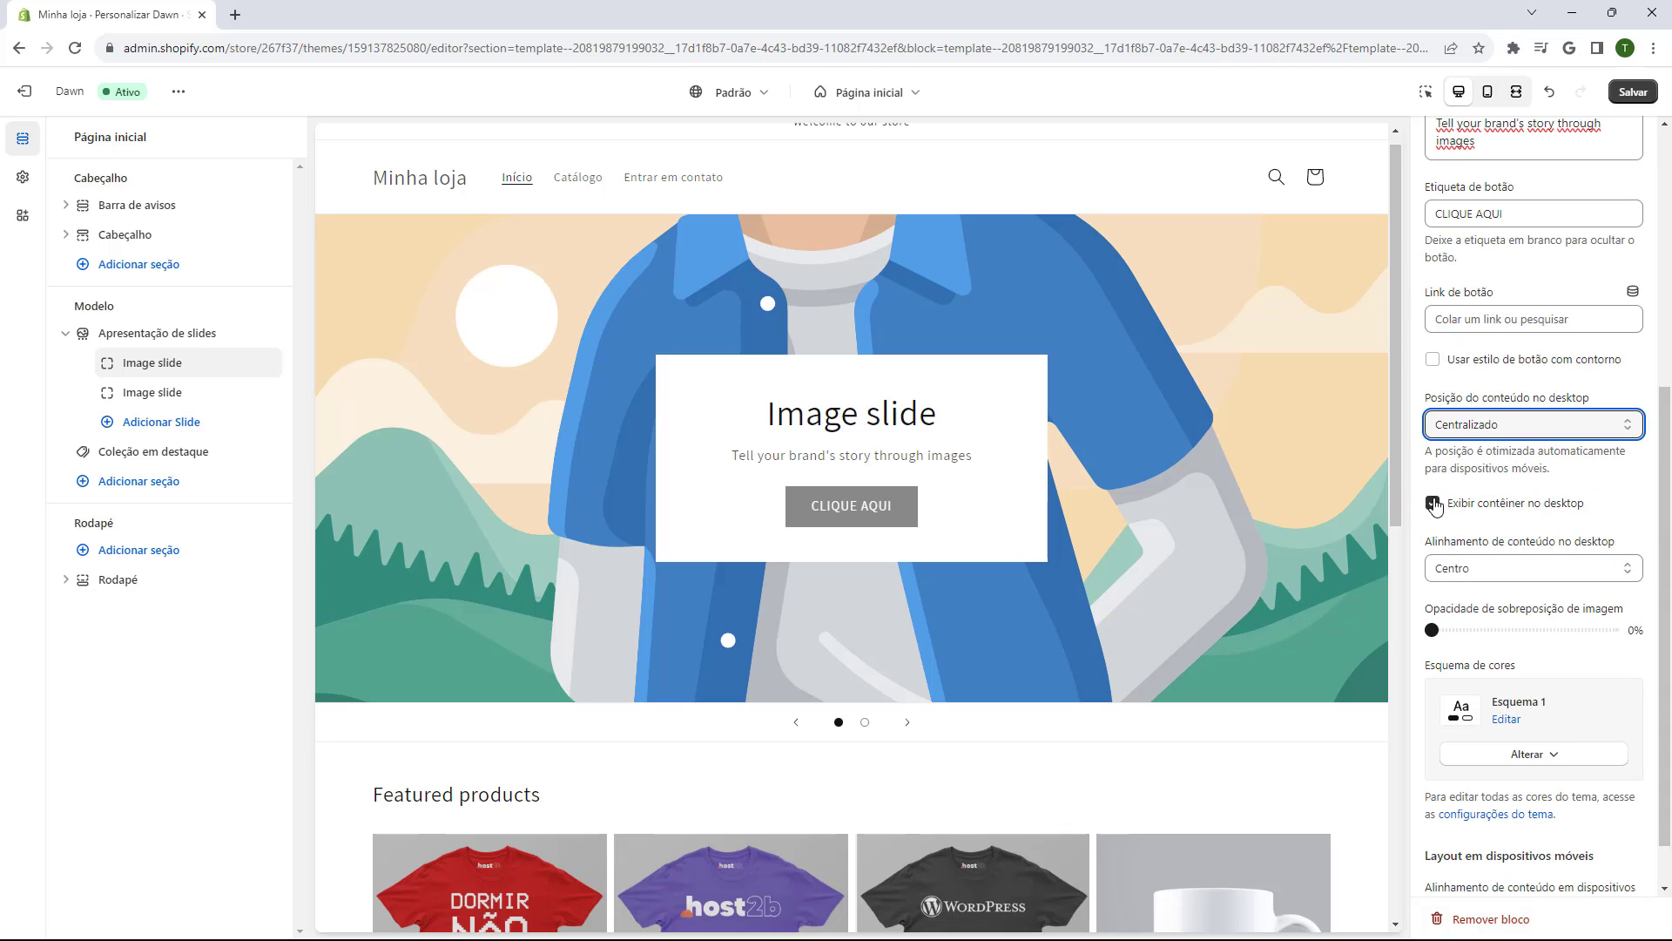
pyautogui.click(1434, 506)
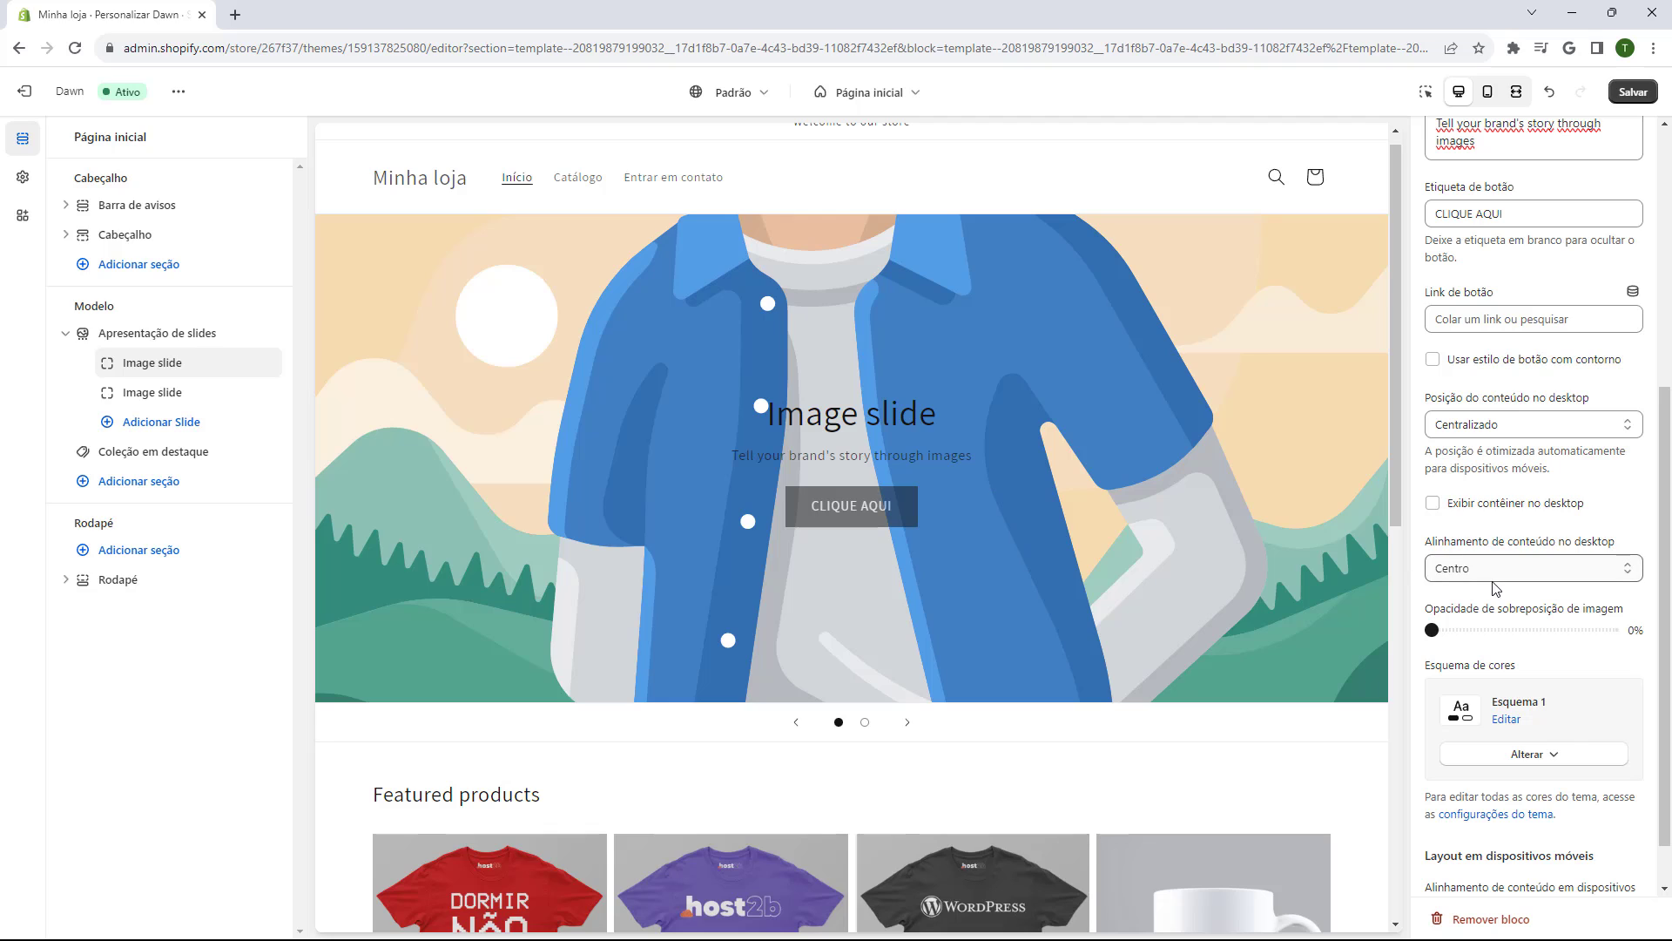
pyautogui.click(1433, 503)
pyautogui.click(1433, 504)
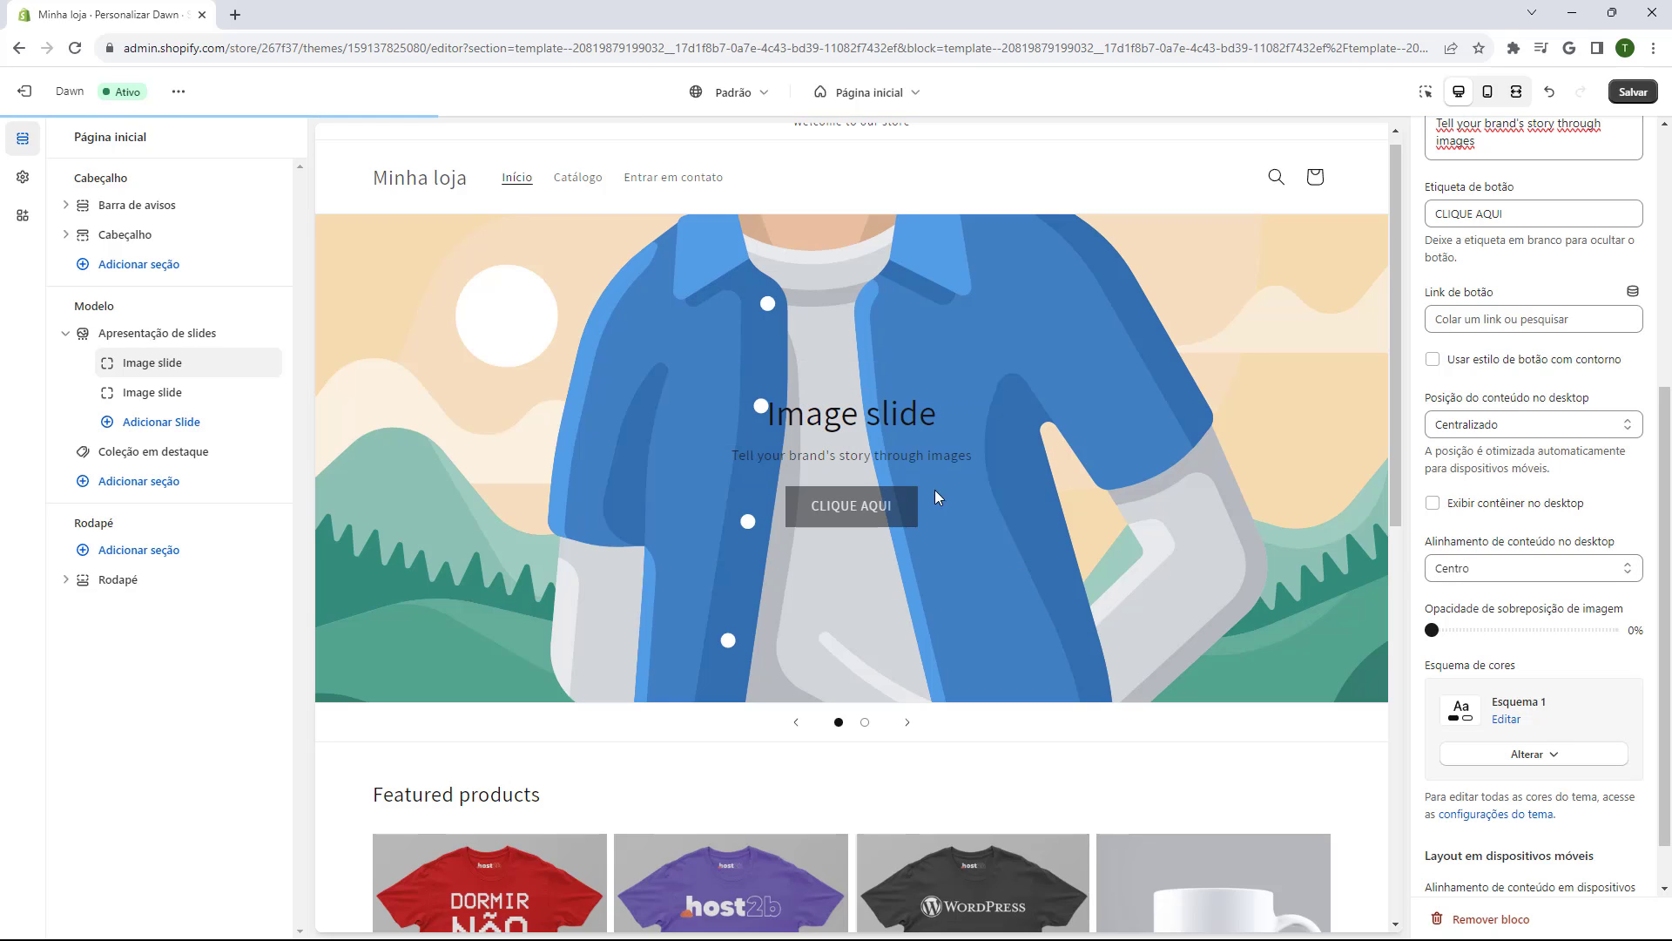
# - Try the Esquerda and Direita desktop content alignments on the first slide and set it back to Centro
pyautogui.click(1442, 564)
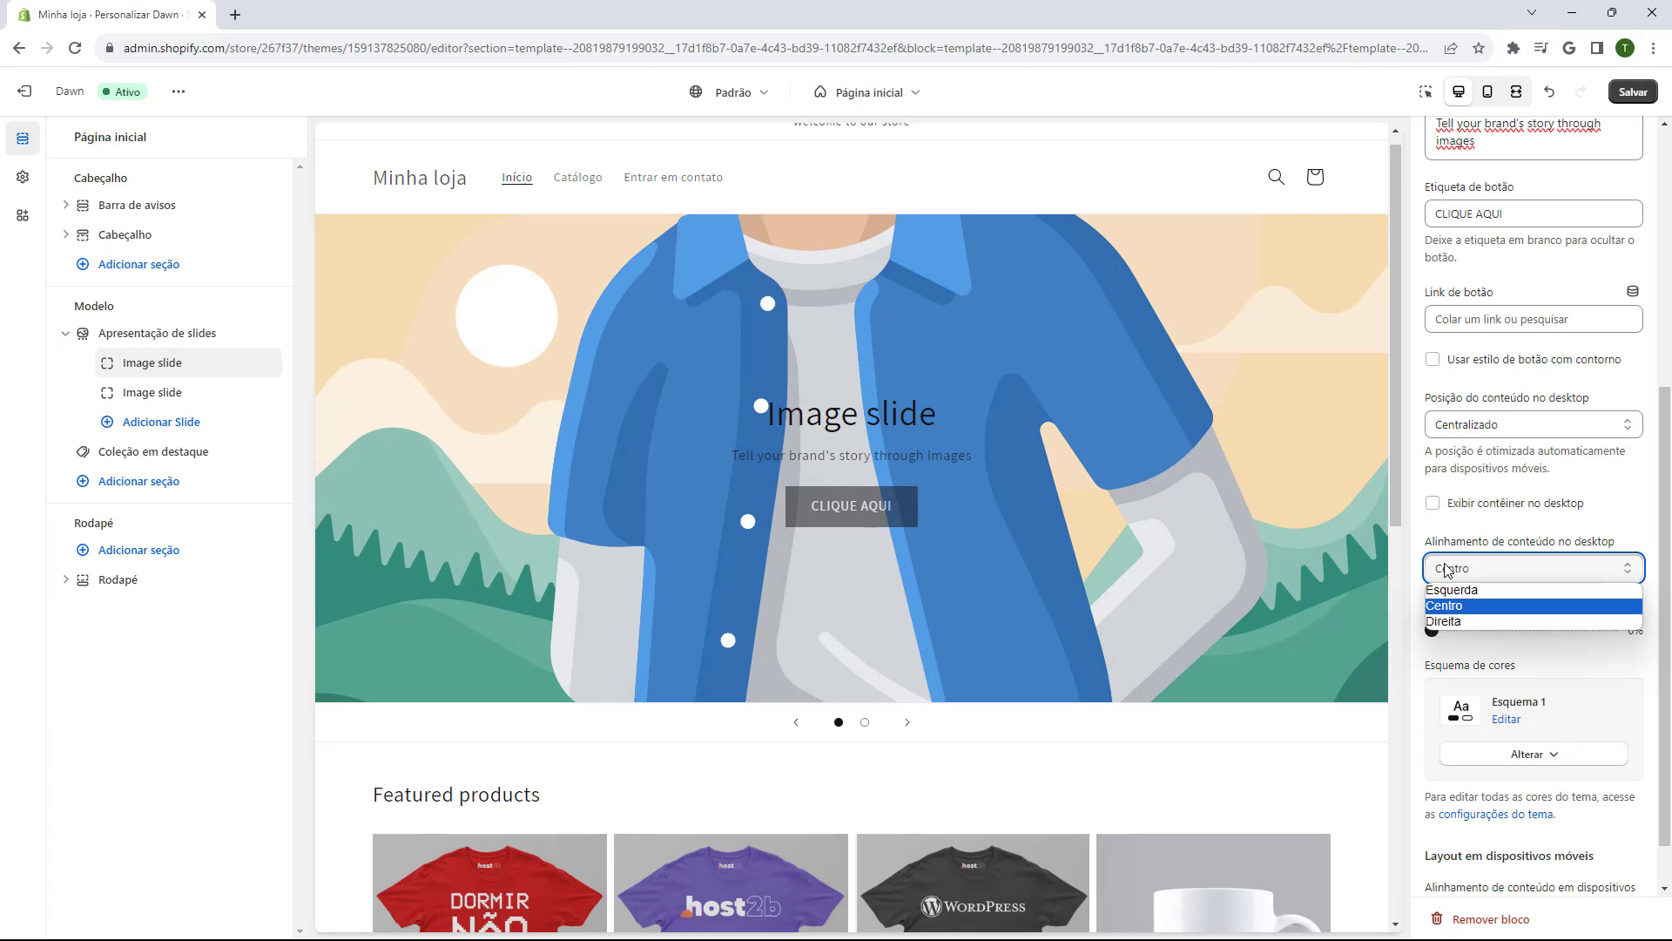
pyautogui.click(1451, 590)
pyautogui.click(1459, 565)
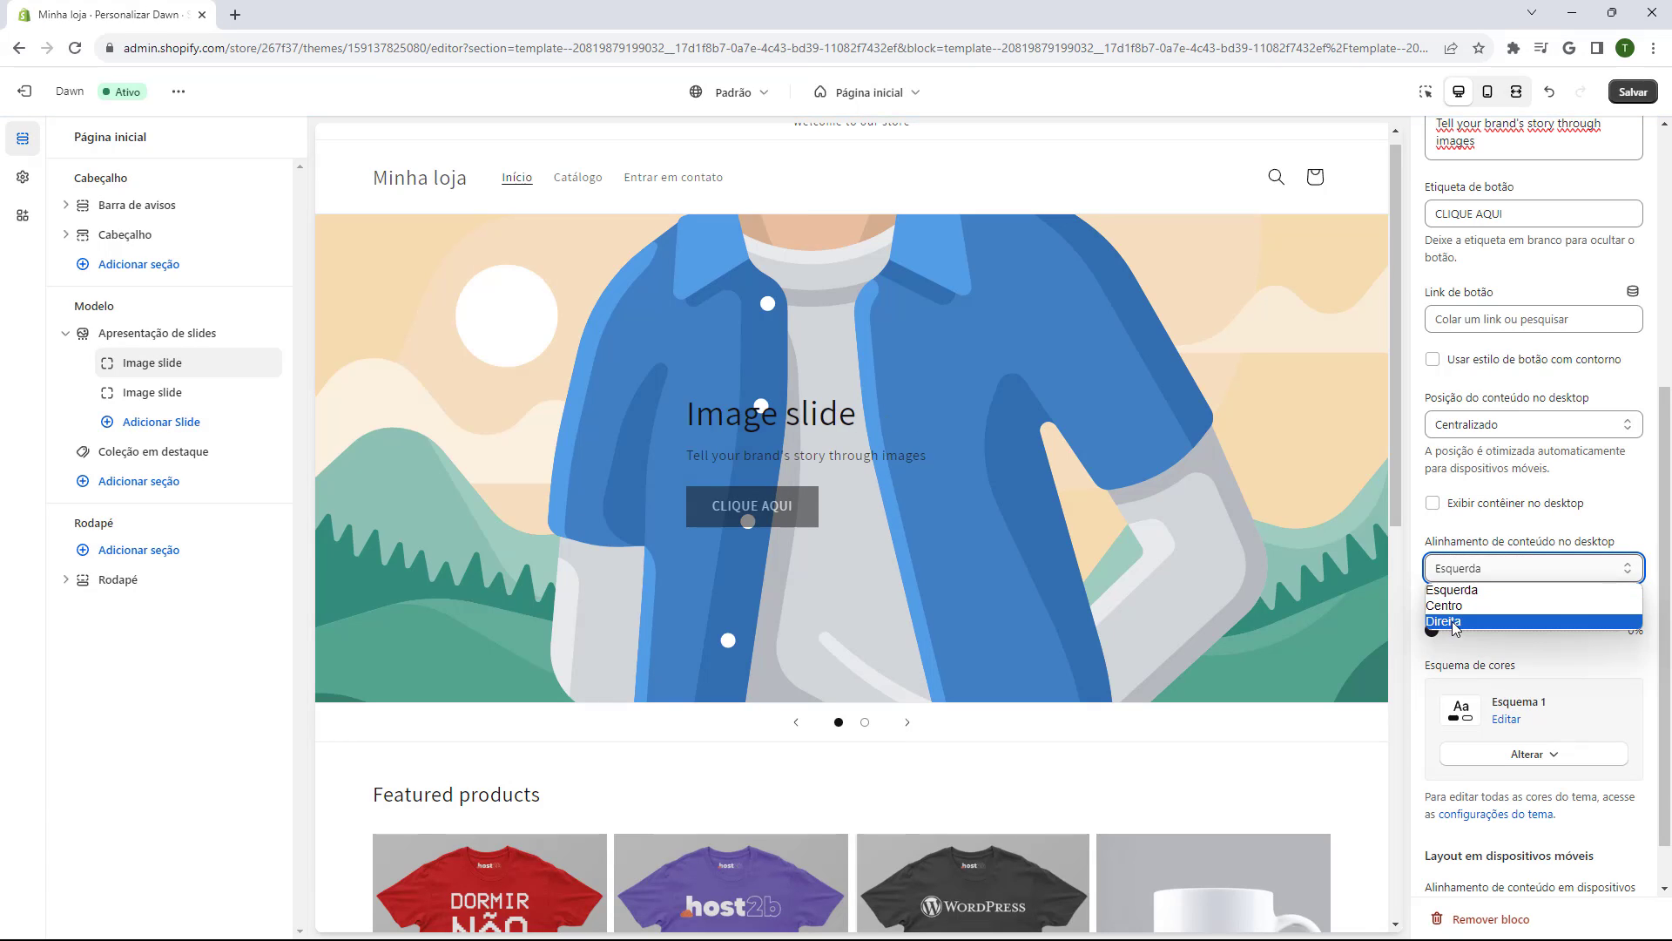
pyautogui.click(1450, 621)
pyautogui.click(1460, 568)
pyautogui.click(1460, 606)
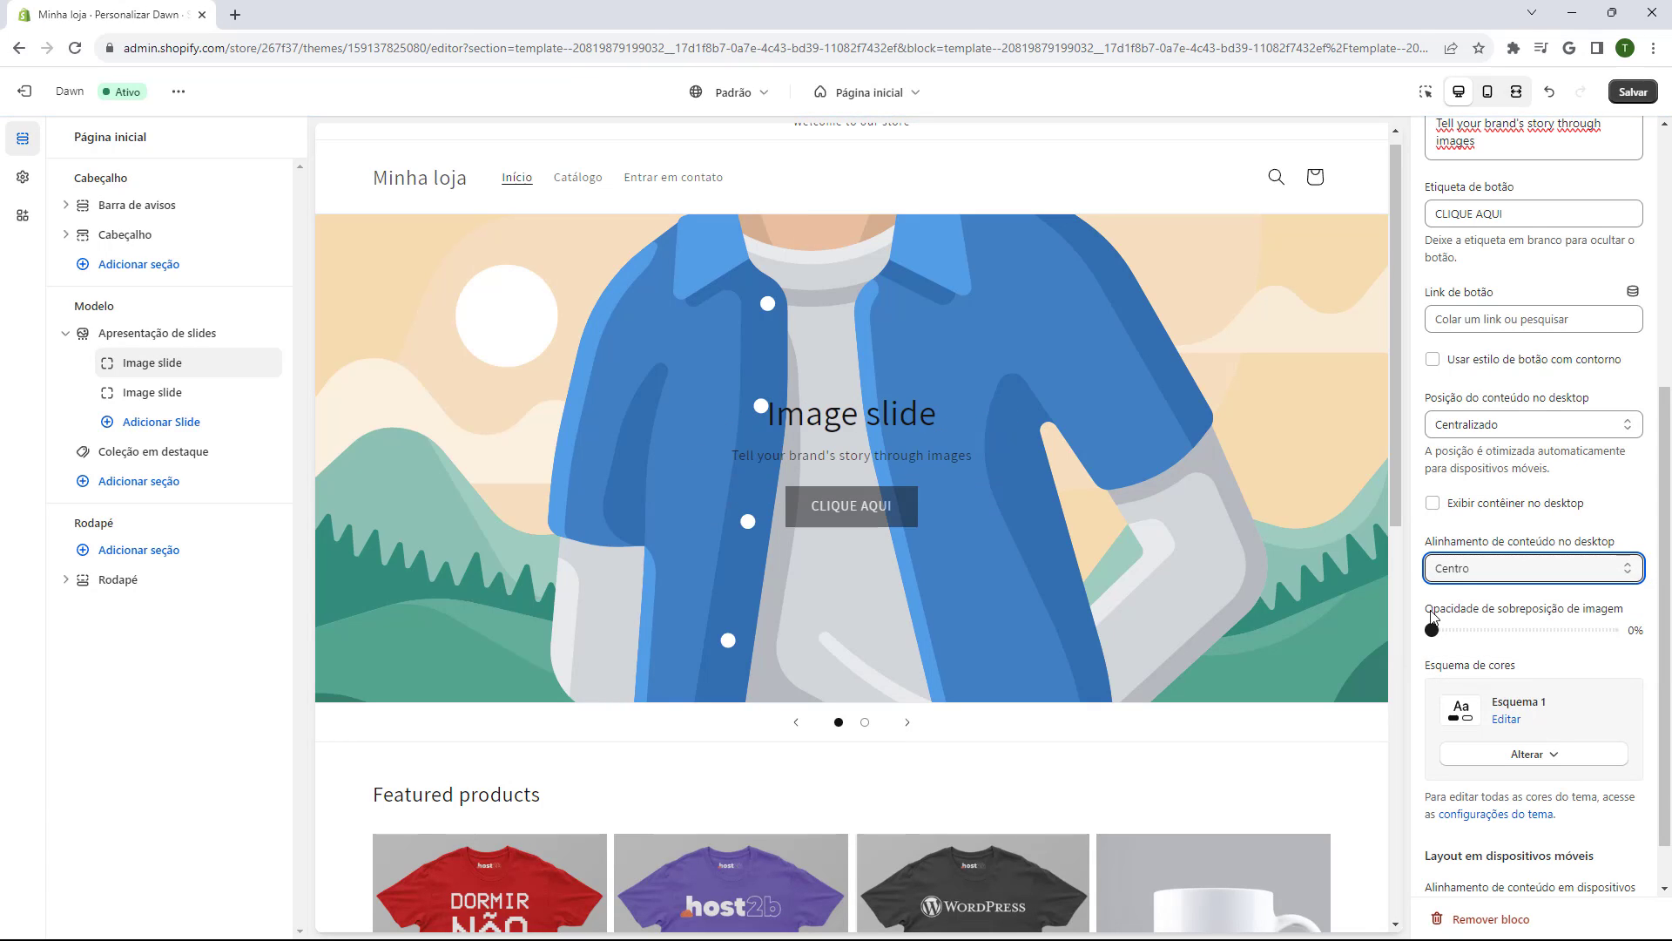
# - Try a 40% image overlay opacity on the first slide and return it to 0%
pyautogui.moveTo(1425, 608); pyautogui.dragTo(1479, 612)
pyautogui.click(1479, 613)
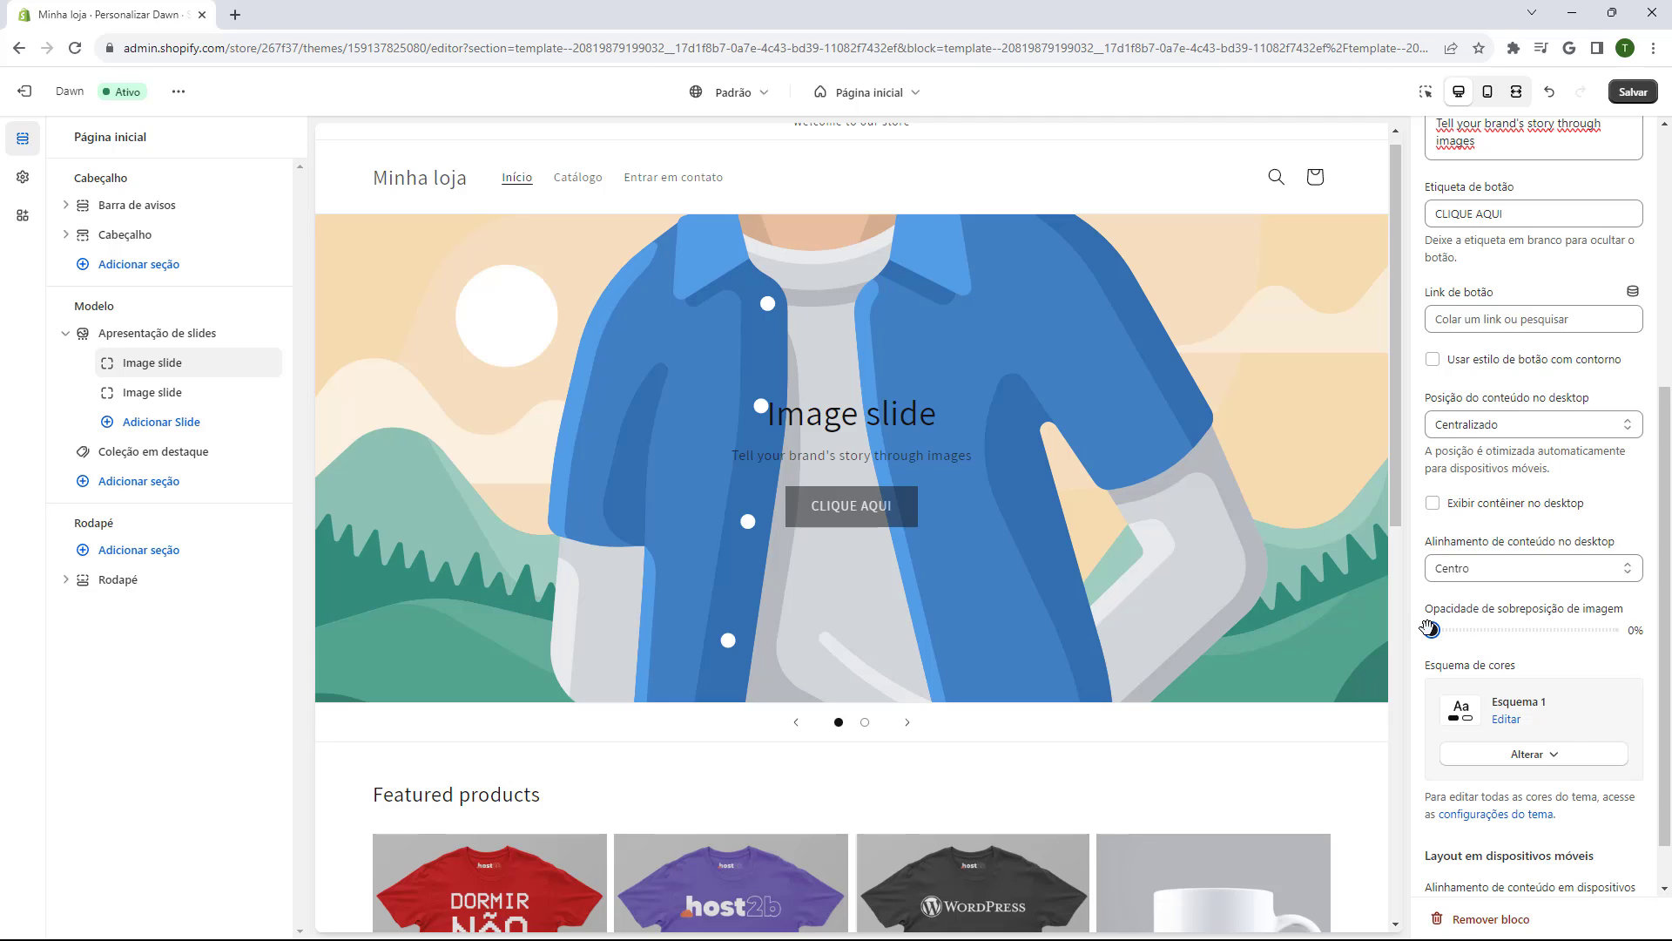
pyautogui.moveTo(1429, 628); pyautogui.dragTo(1501, 629)
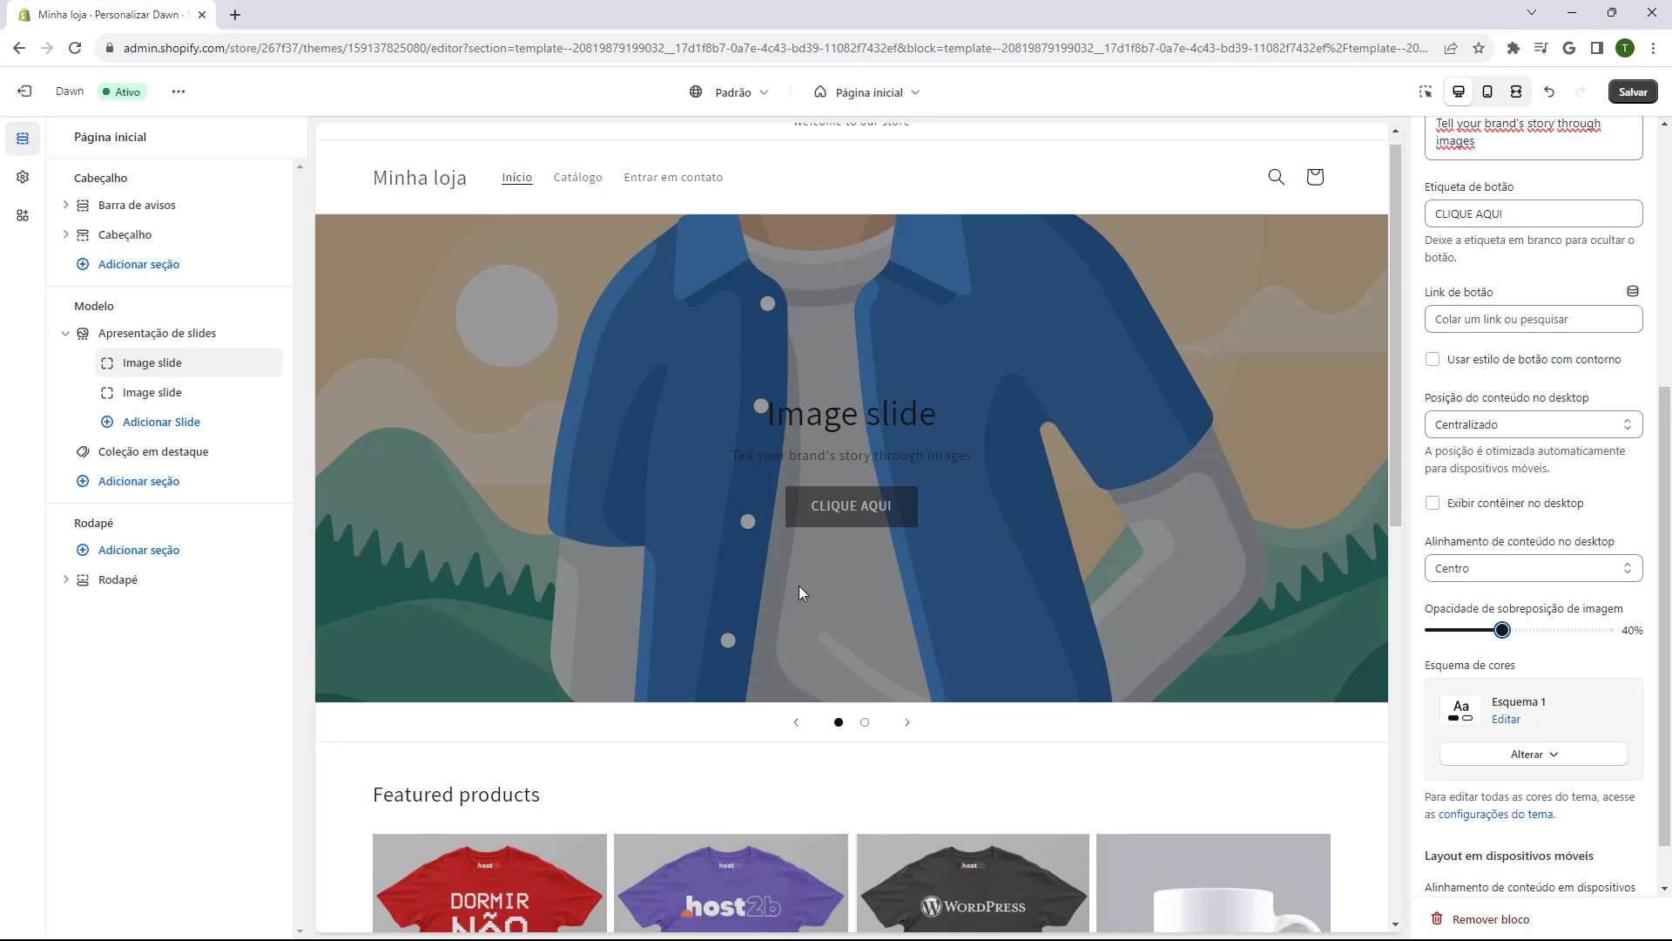
pyautogui.moveTo(1502, 629); pyautogui.dragTo(1429, 629)
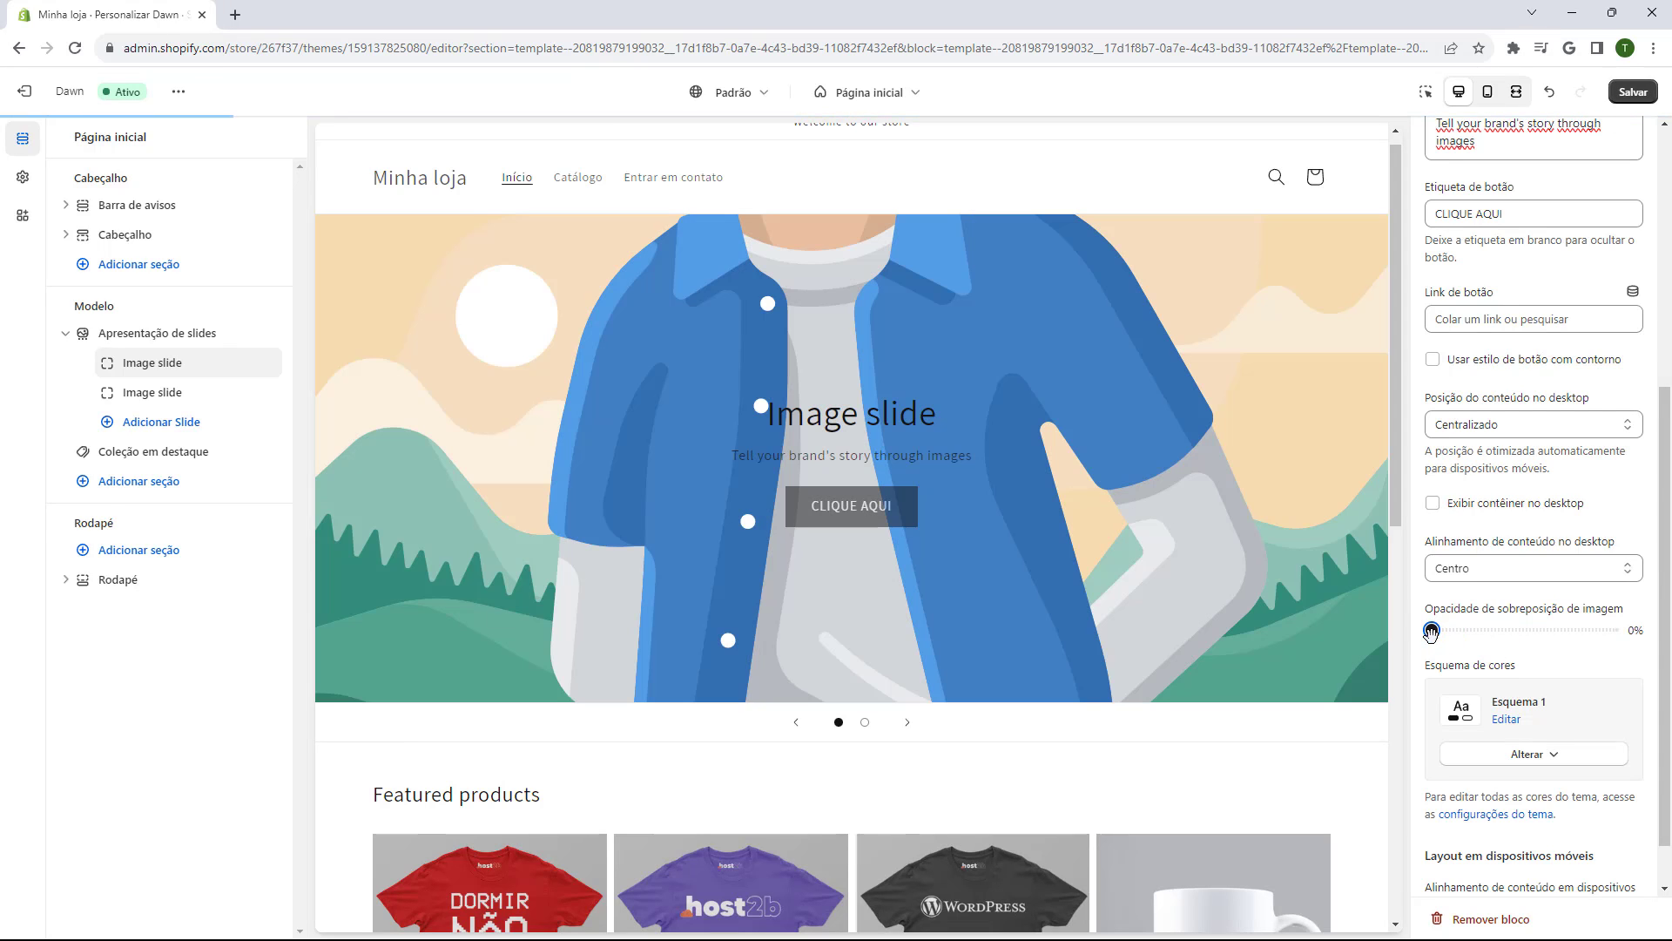
# - Try the color schemes Esquema 5, Esquema 4 and Esquema 3 on the first slide and restore Esquema 1
pyautogui.scroll(-1, 1502, 540)
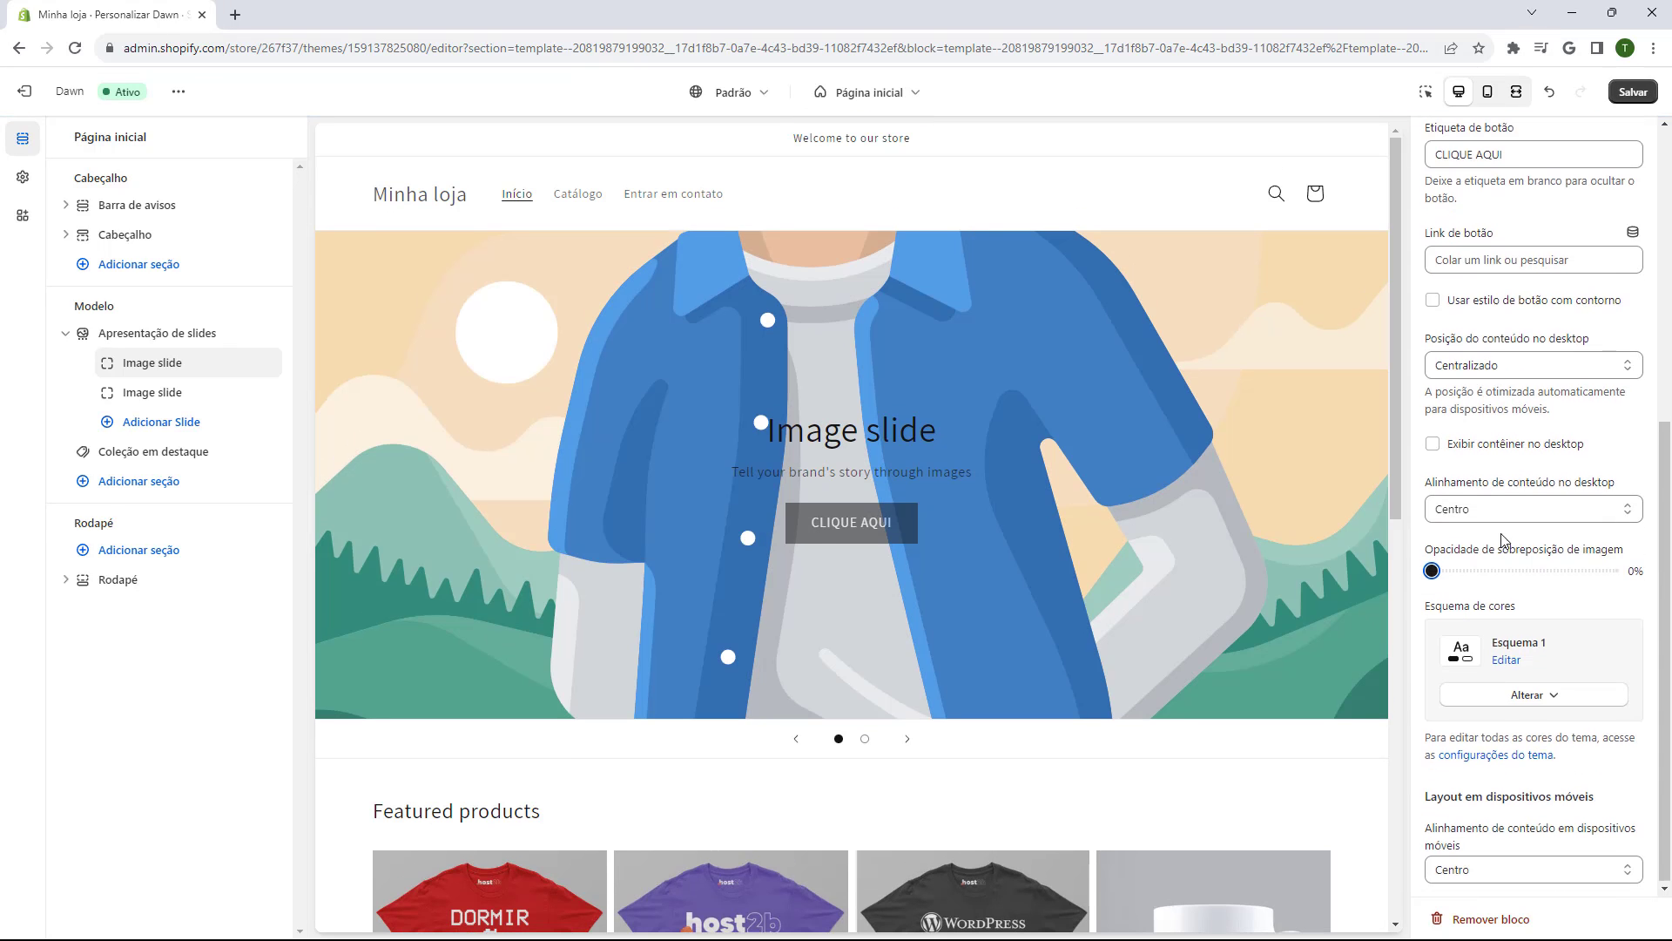
pyautogui.click(1513, 695)
pyautogui.click(1515, 666)
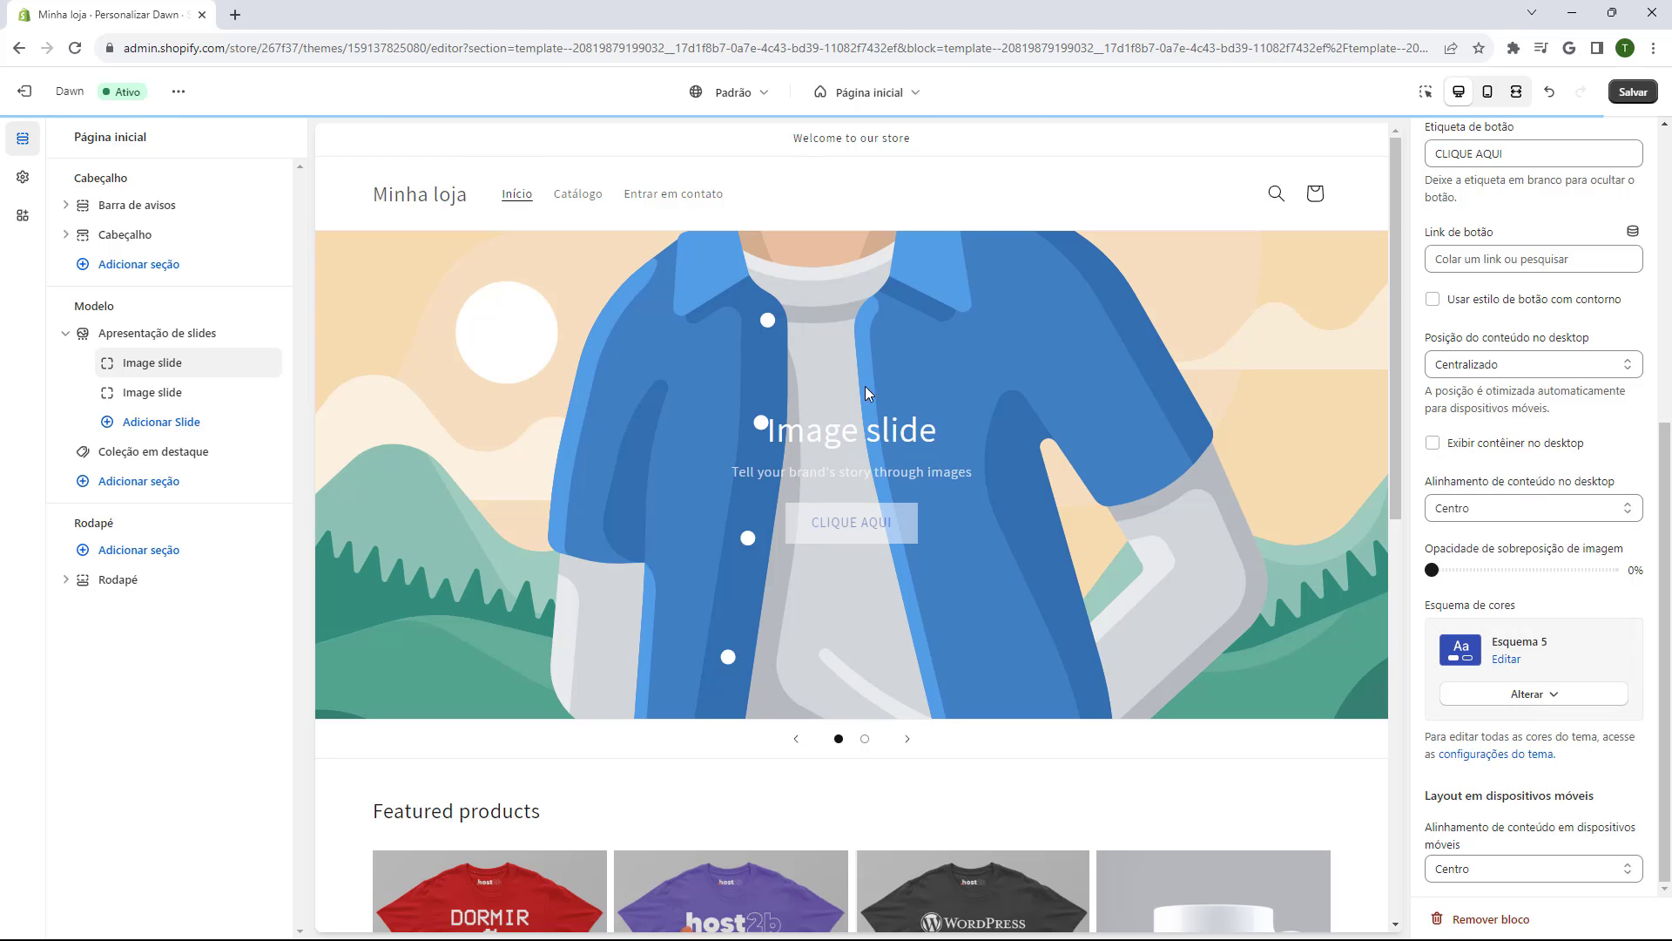
pyautogui.click(1543, 695)
pyautogui.click(1526, 607)
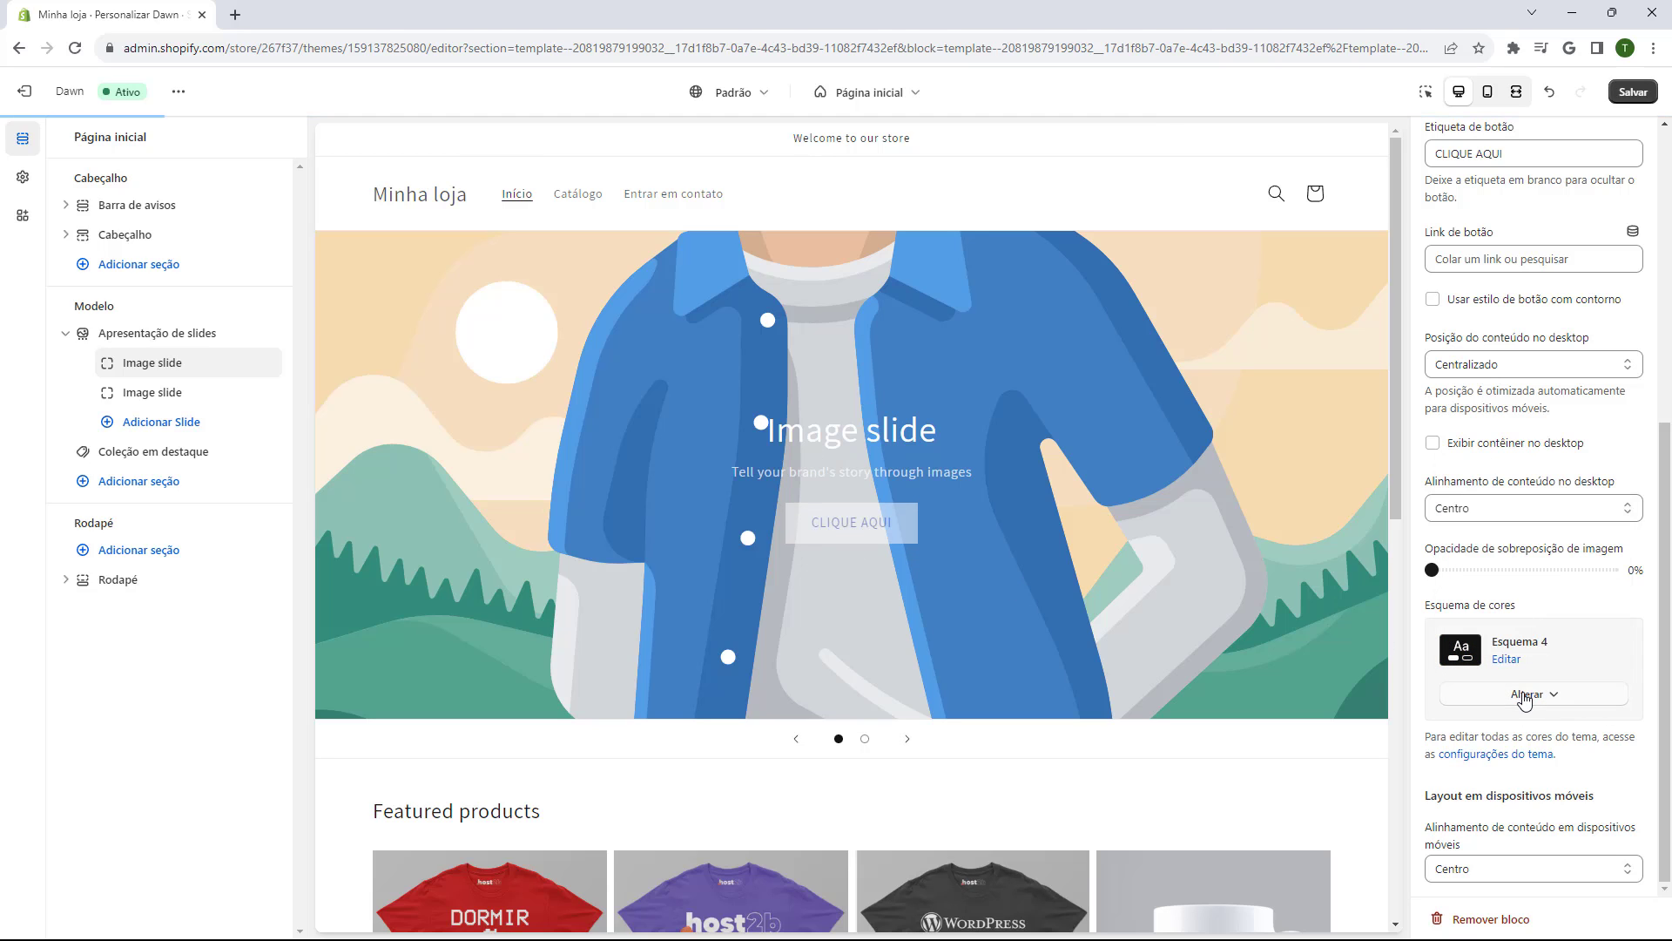
pyautogui.click(1525, 695)
pyautogui.click(1524, 575)
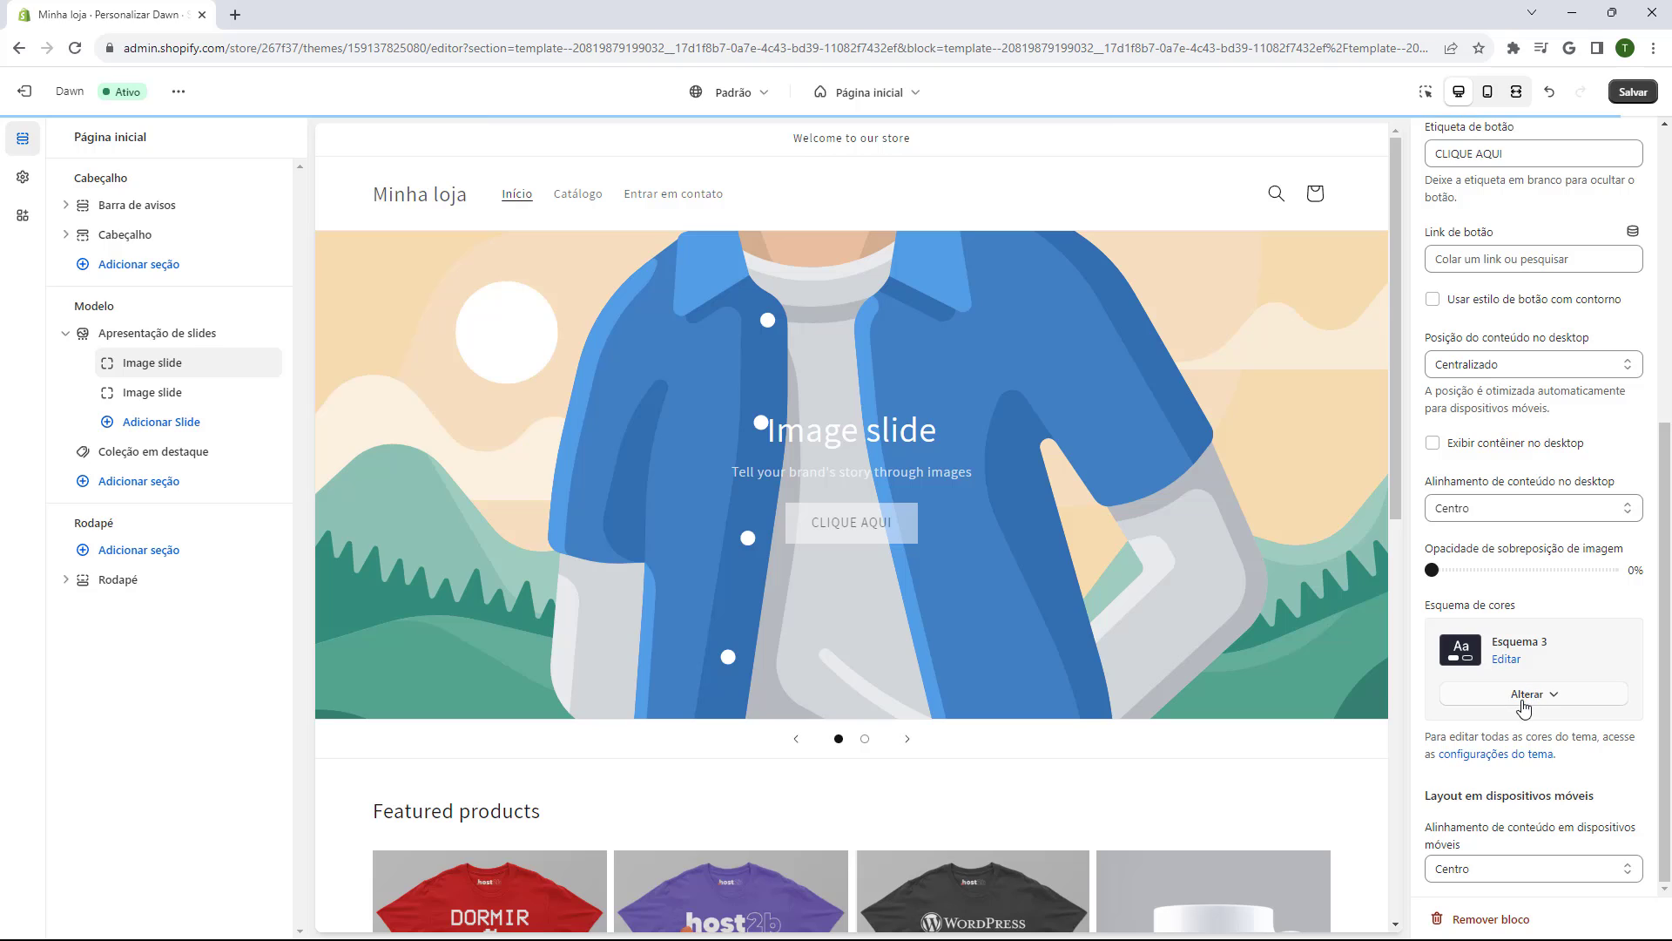
pyautogui.click(1517, 696)
pyautogui.click(1528, 470)
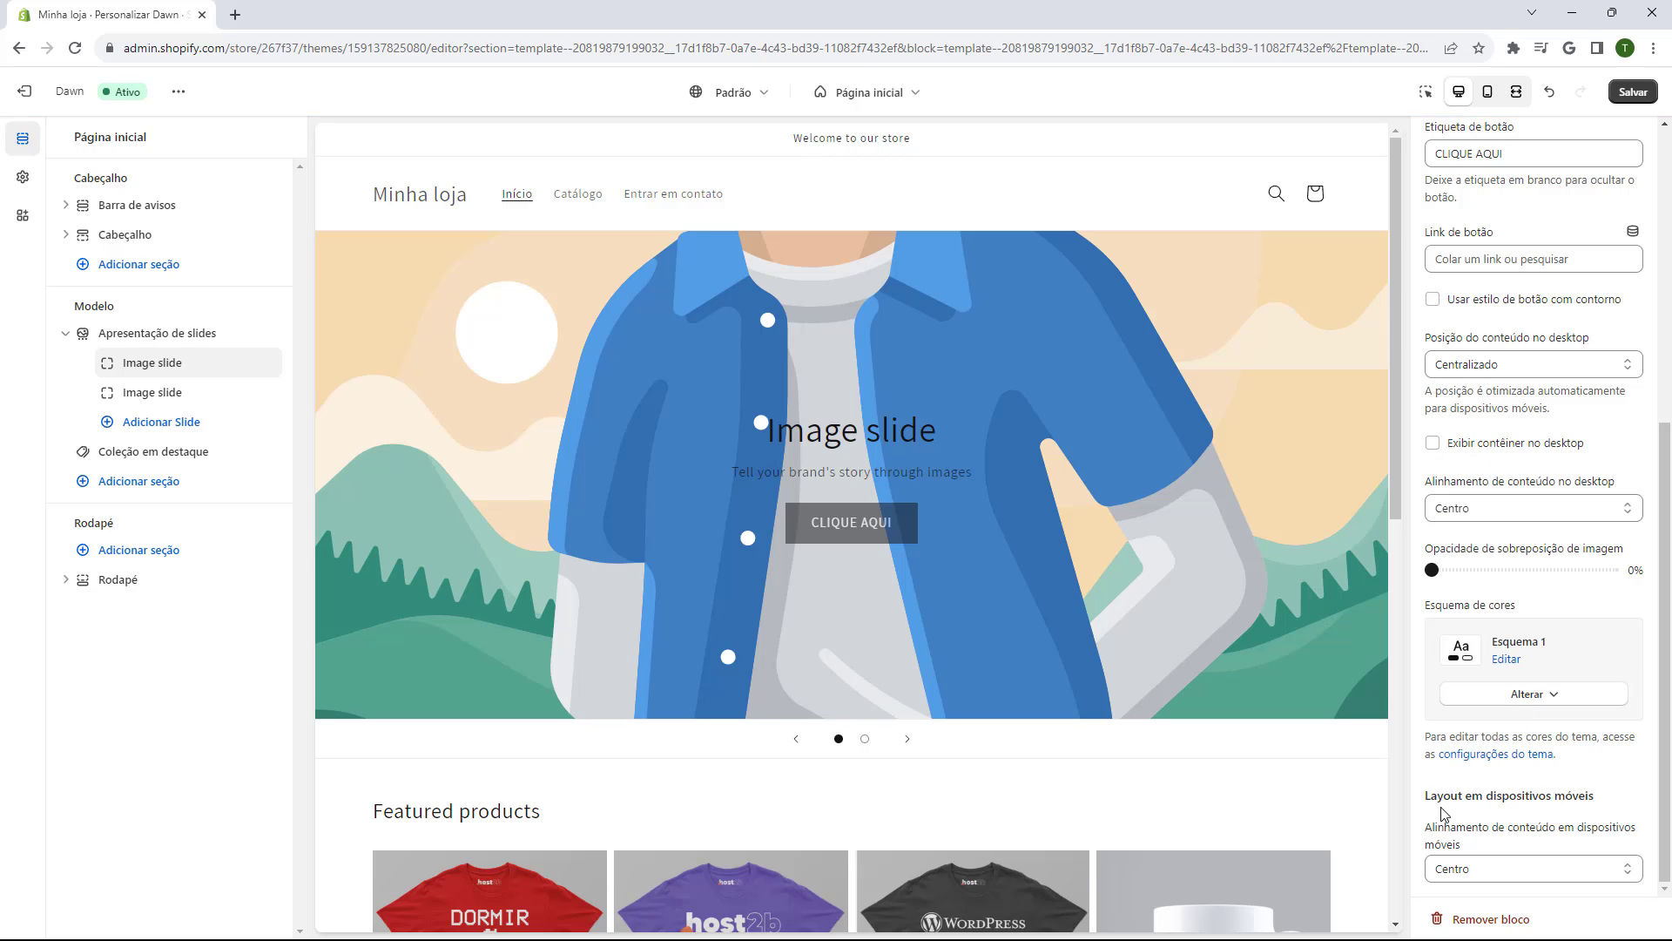
# - Try the Esquerda and Direita mobile content alignments in the mobile preview, set Centro again and return to the desktop preview
pyautogui.click(1465, 869)
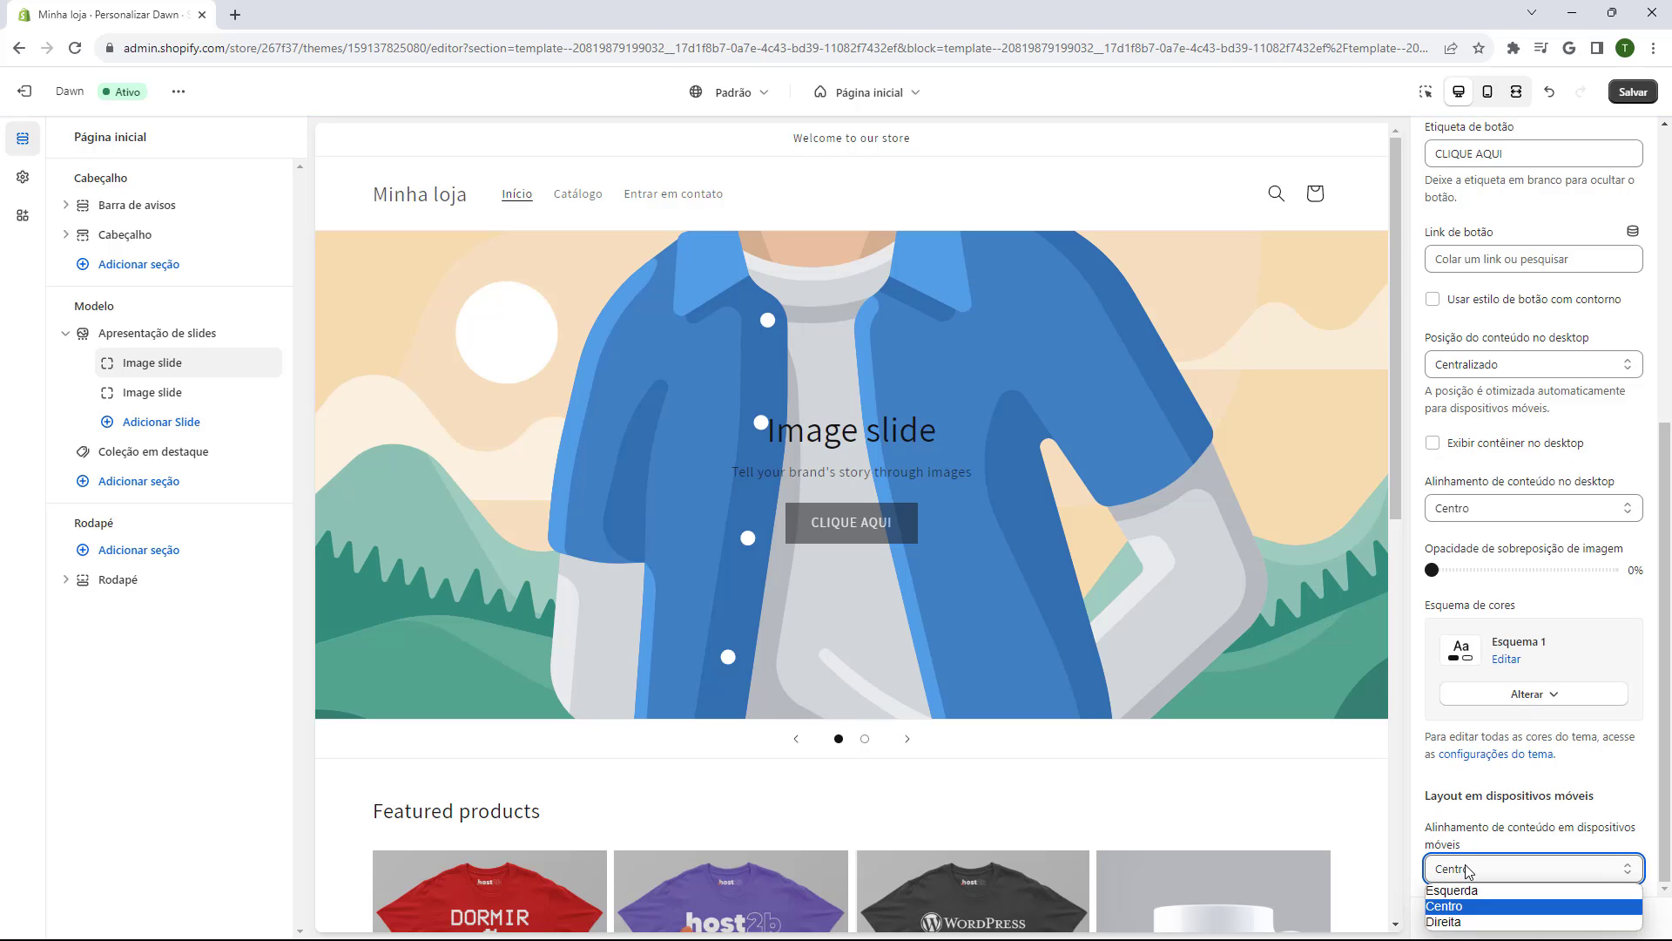
pyautogui.click(1470, 889)
pyautogui.click(1487, 92)
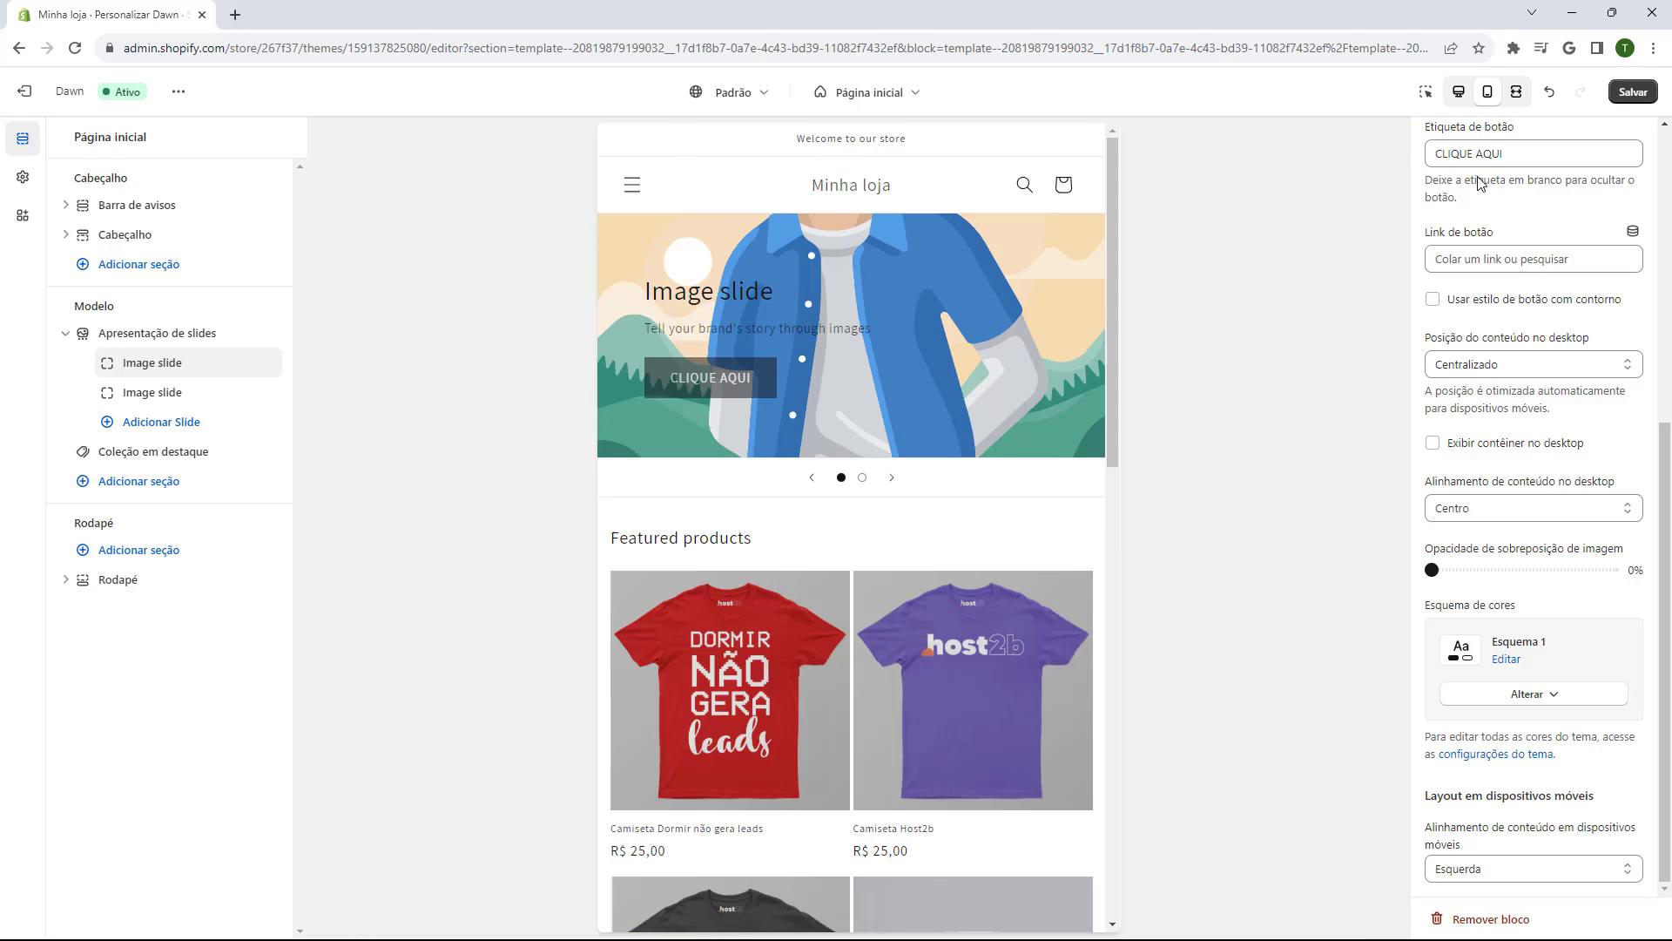
pyautogui.click(1485, 869)
pyautogui.click(1463, 921)
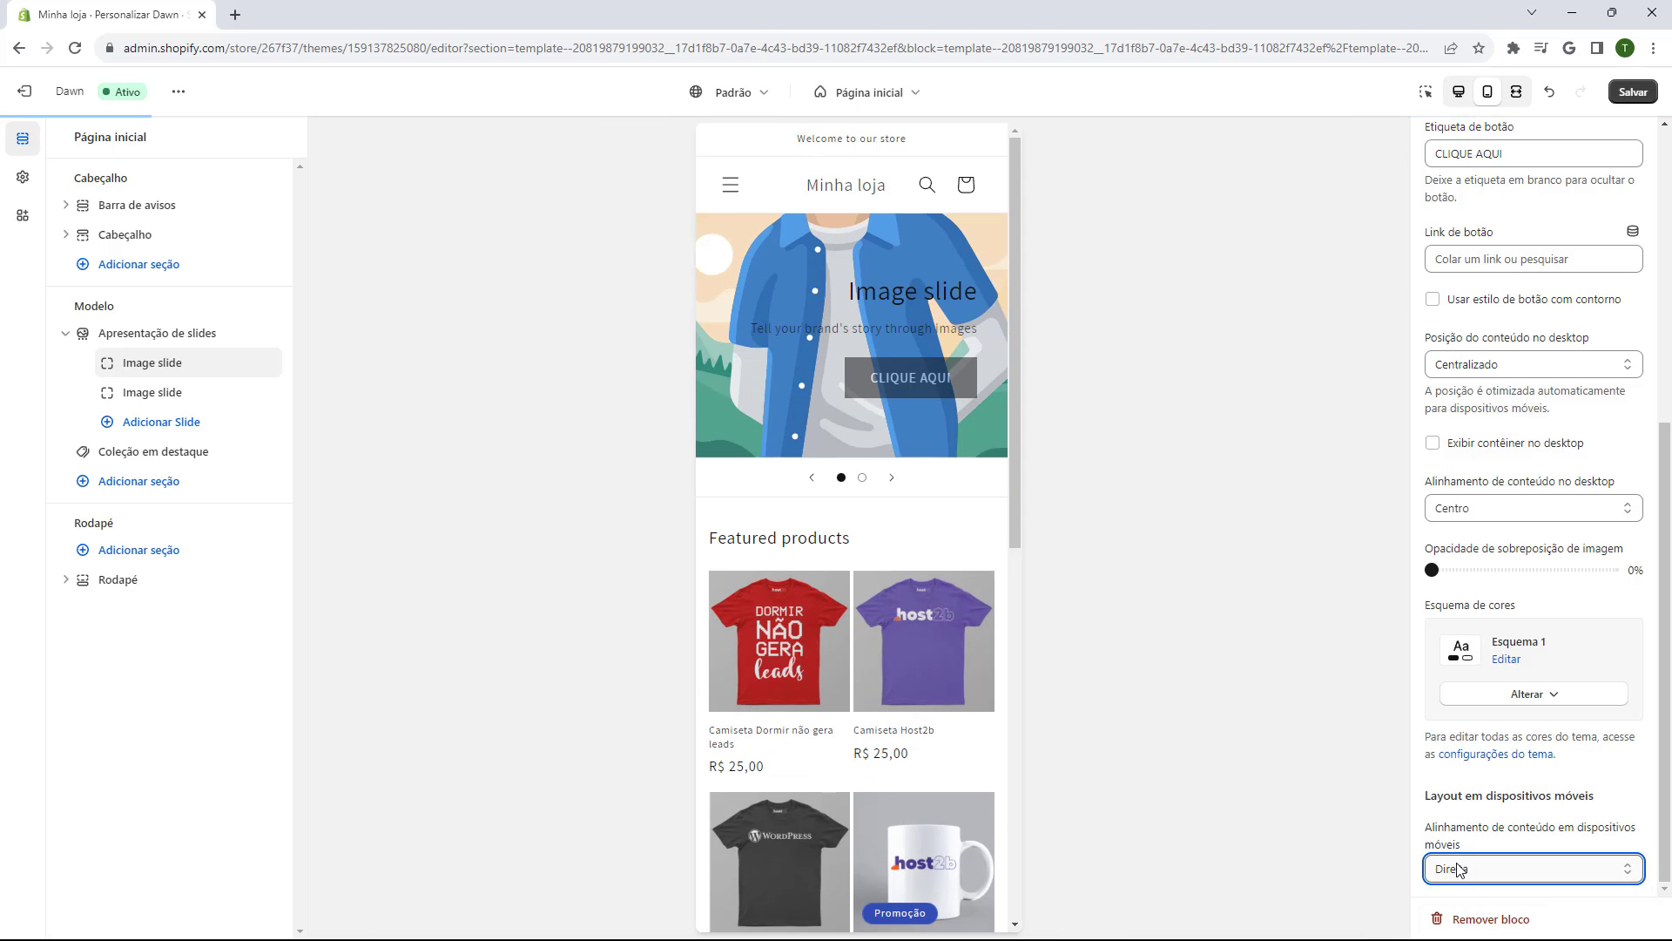
pyautogui.click(1468, 868)
pyautogui.click(1455, 905)
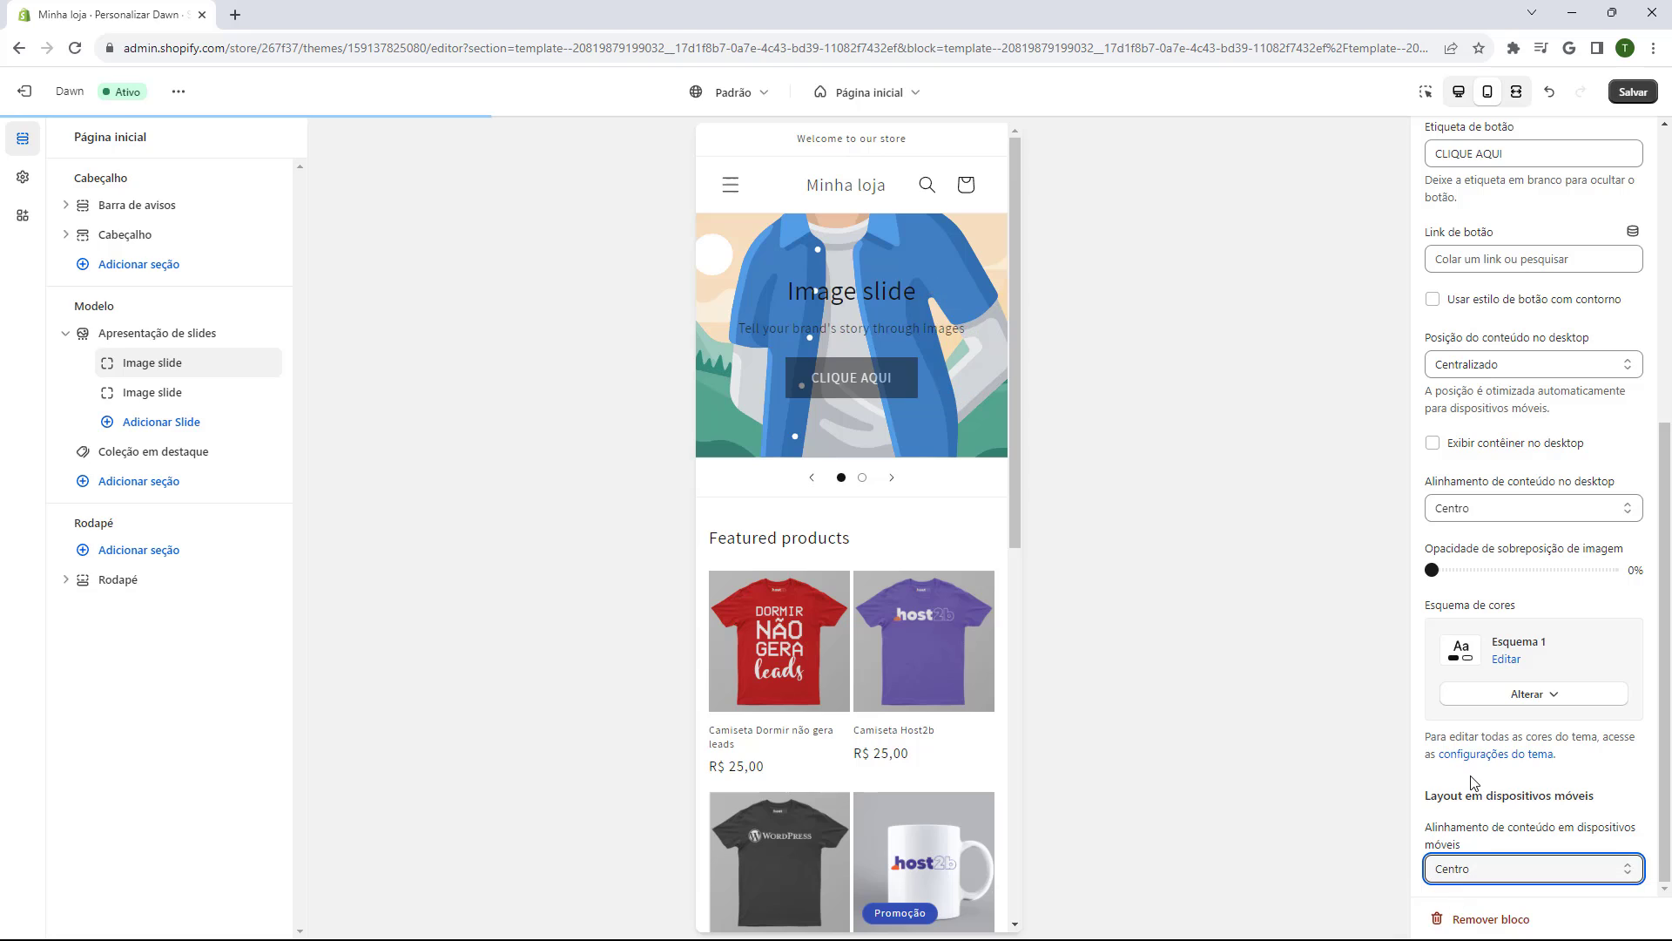
pyautogui.click(1459, 94)
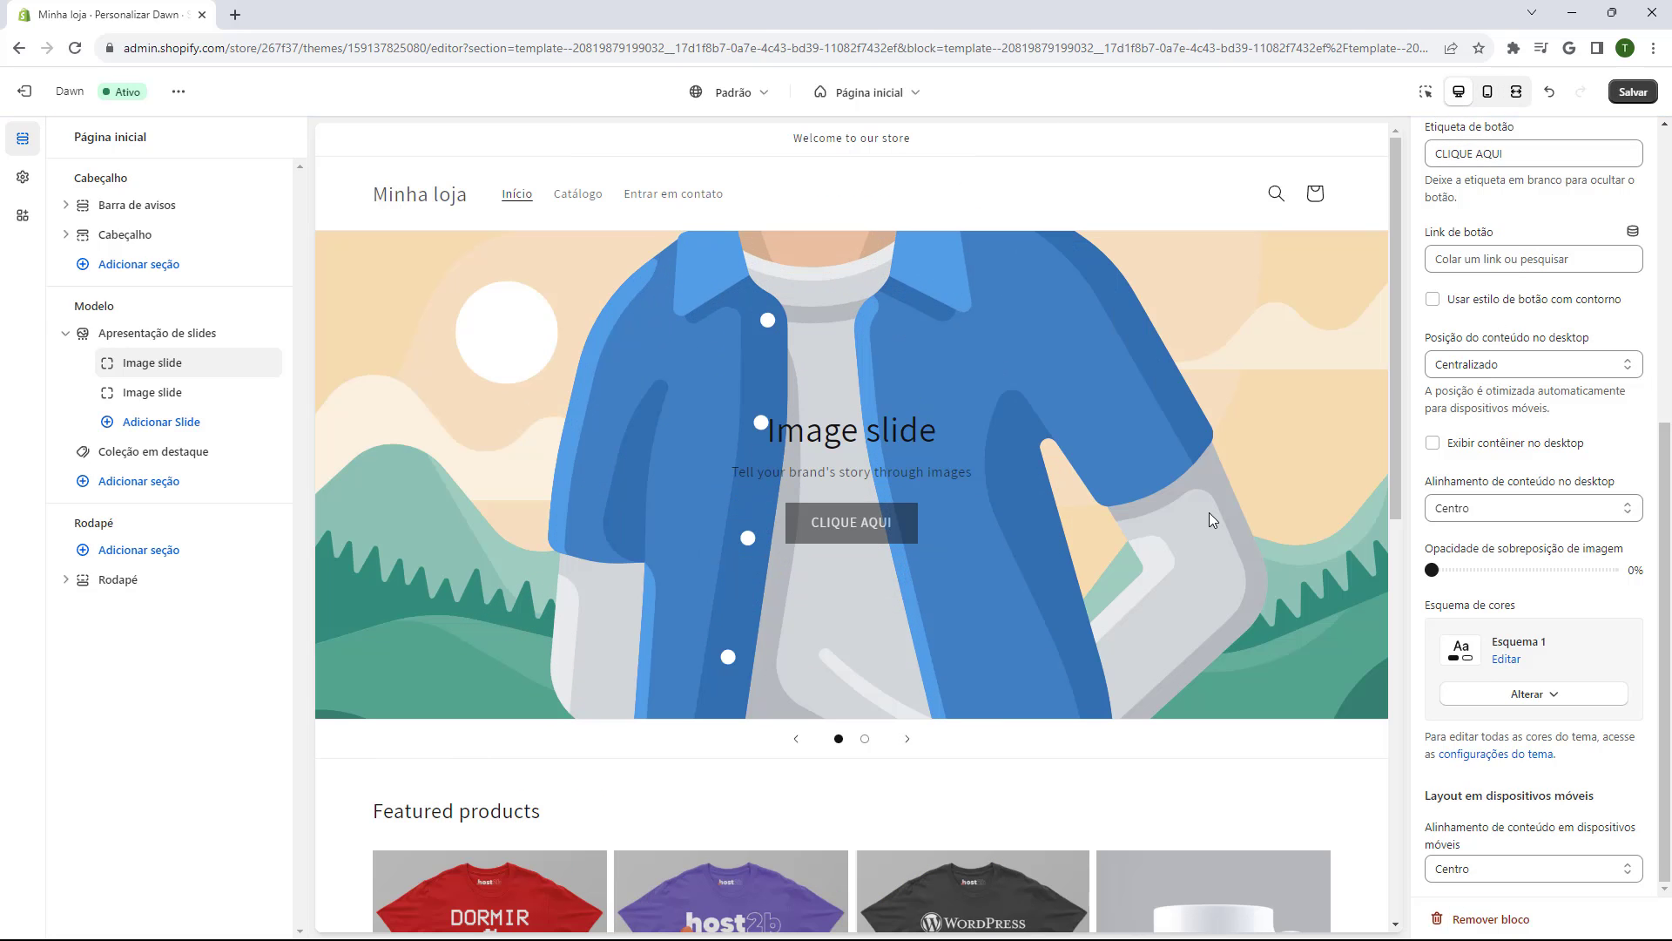
# - View the second slide's settings and preview, and return to the first slide
pyautogui.click(153, 394)
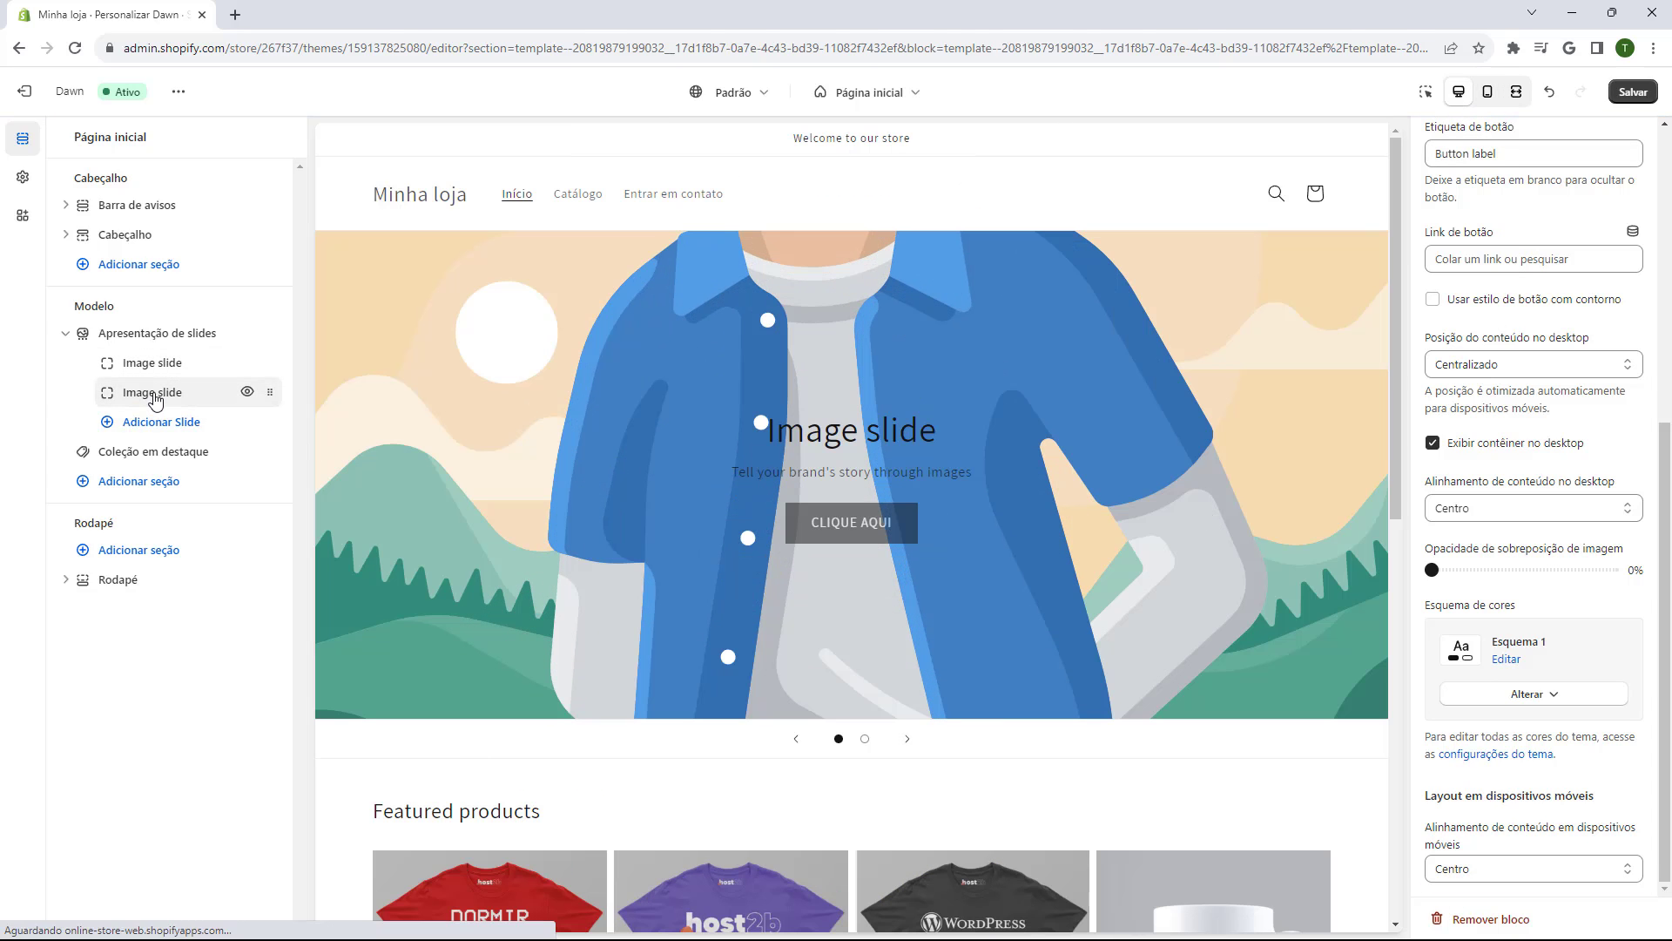
pyautogui.click(864, 738)
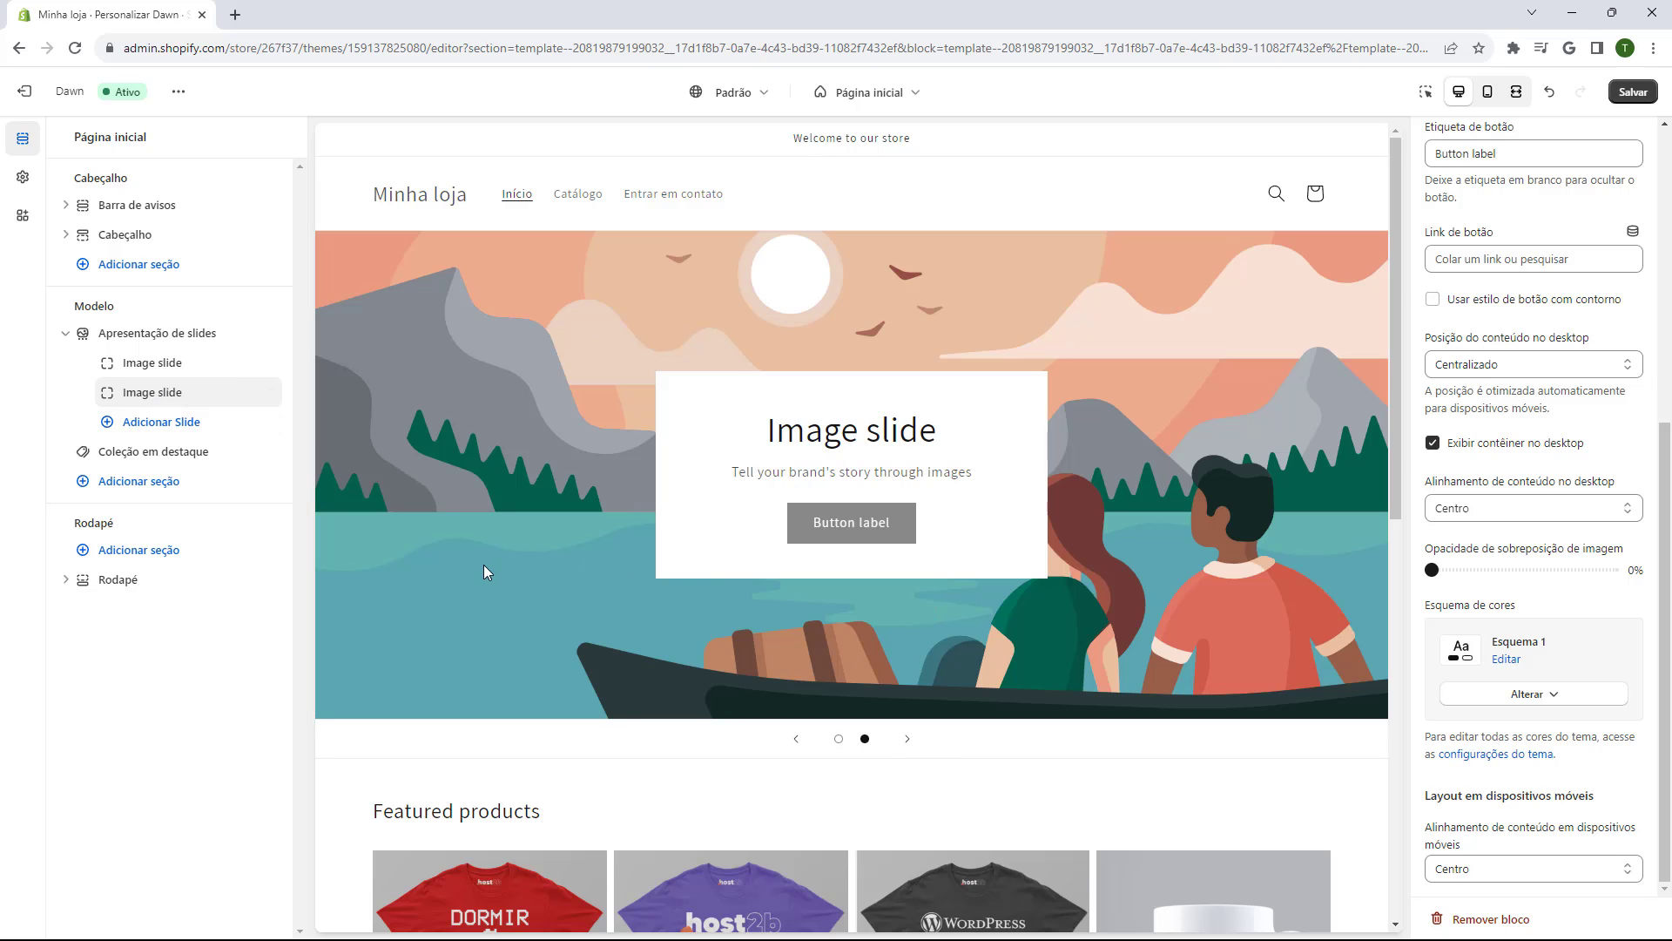
pyautogui.click(150, 364)
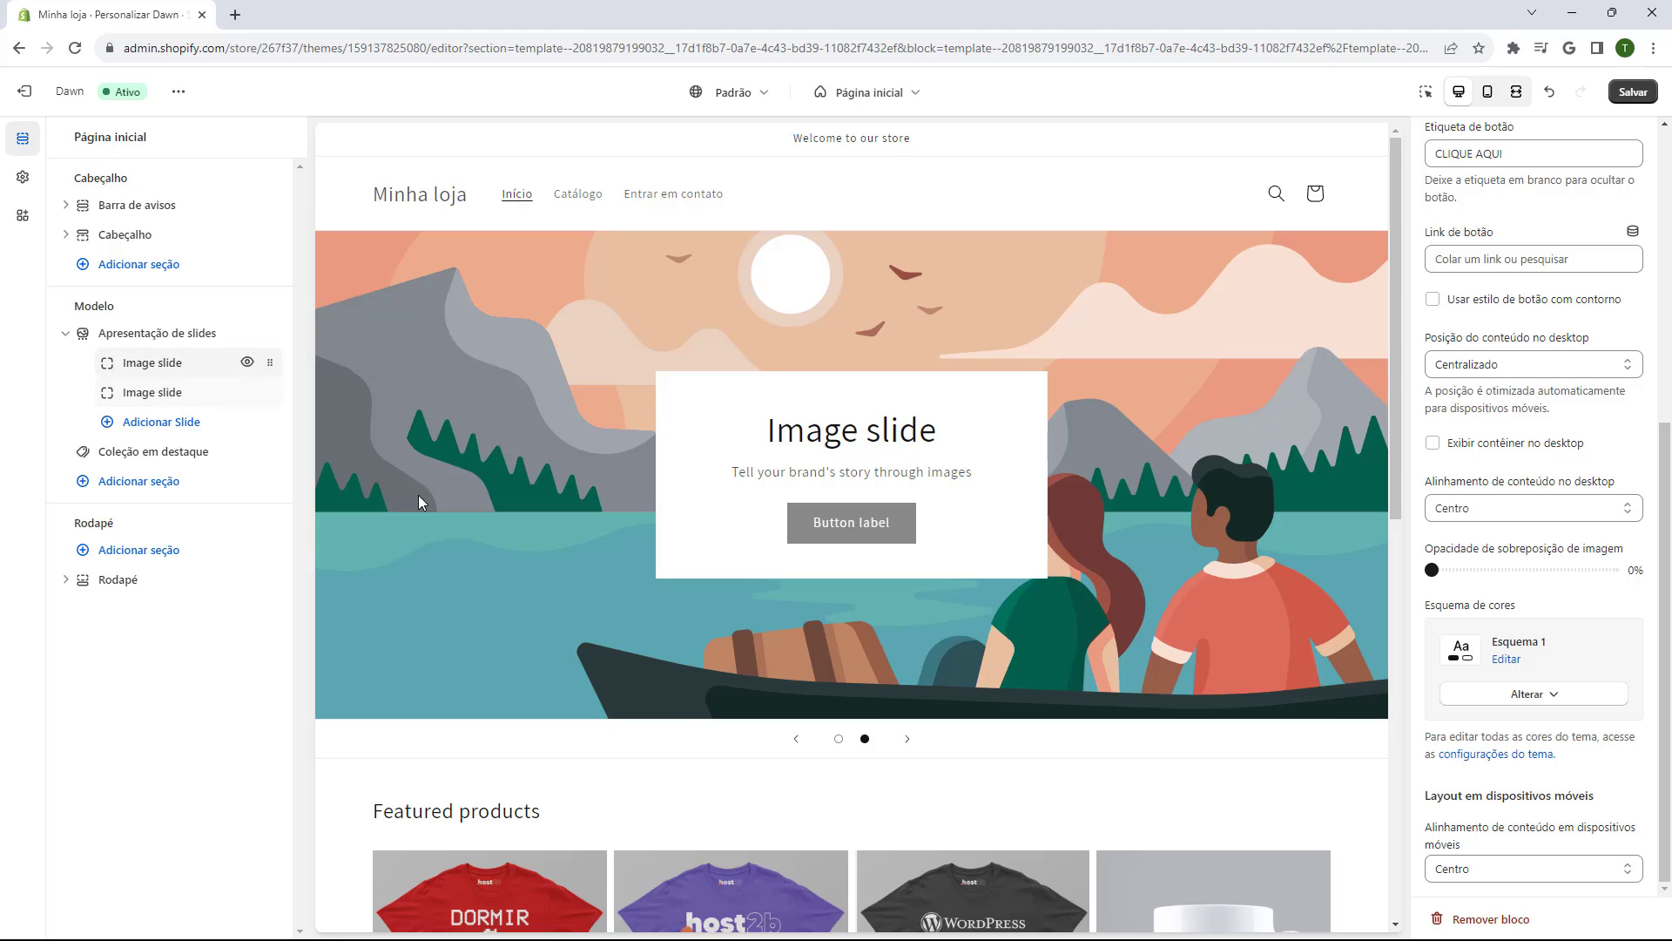
pyautogui.click(840, 741)
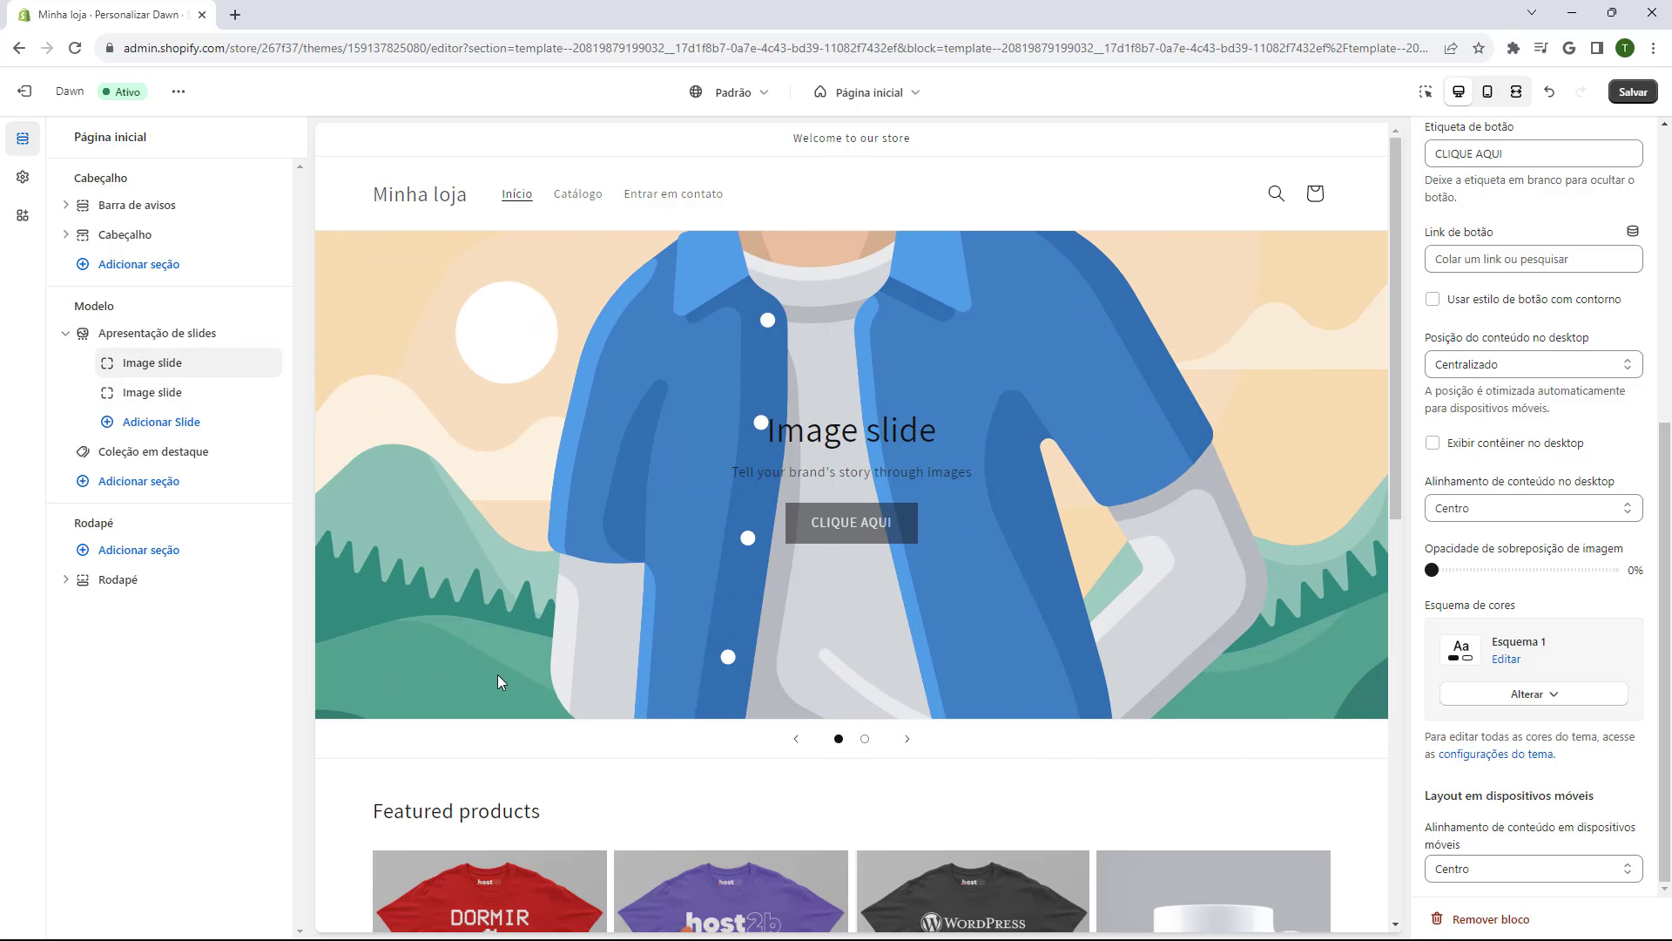
# - Clear the first slide's title, subtitle and button label so that only its image is displayed
pyautogui.moveTo(751, 445); pyautogui.dragTo(973, 447)
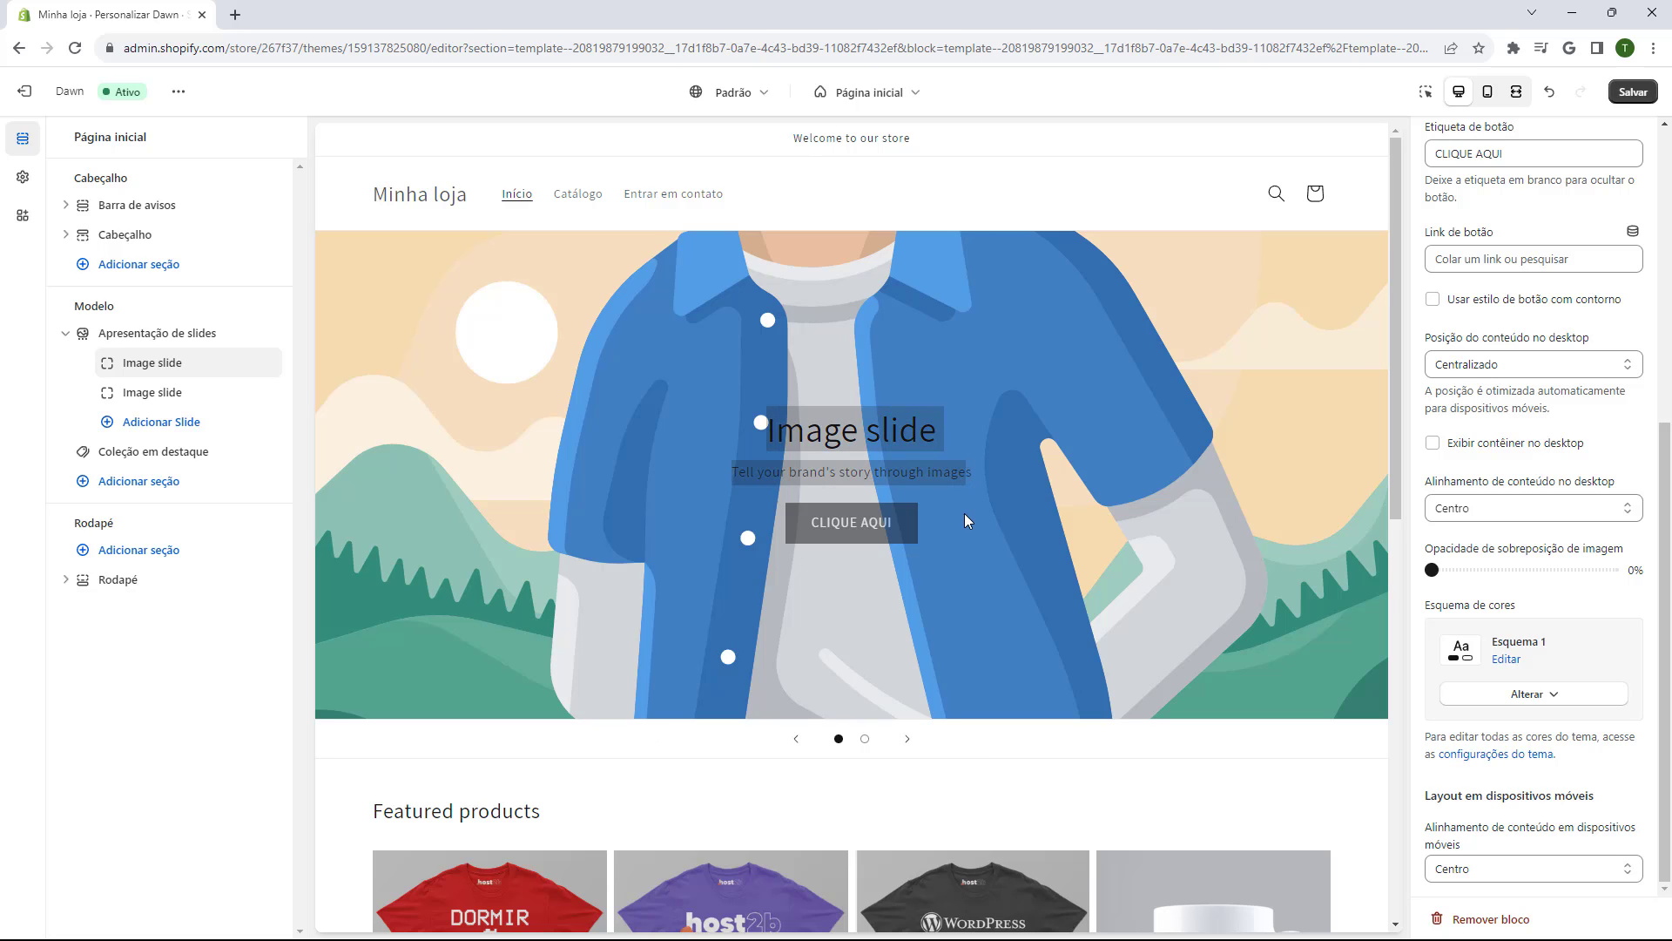
pyautogui.scroll(5, 1523, 418)
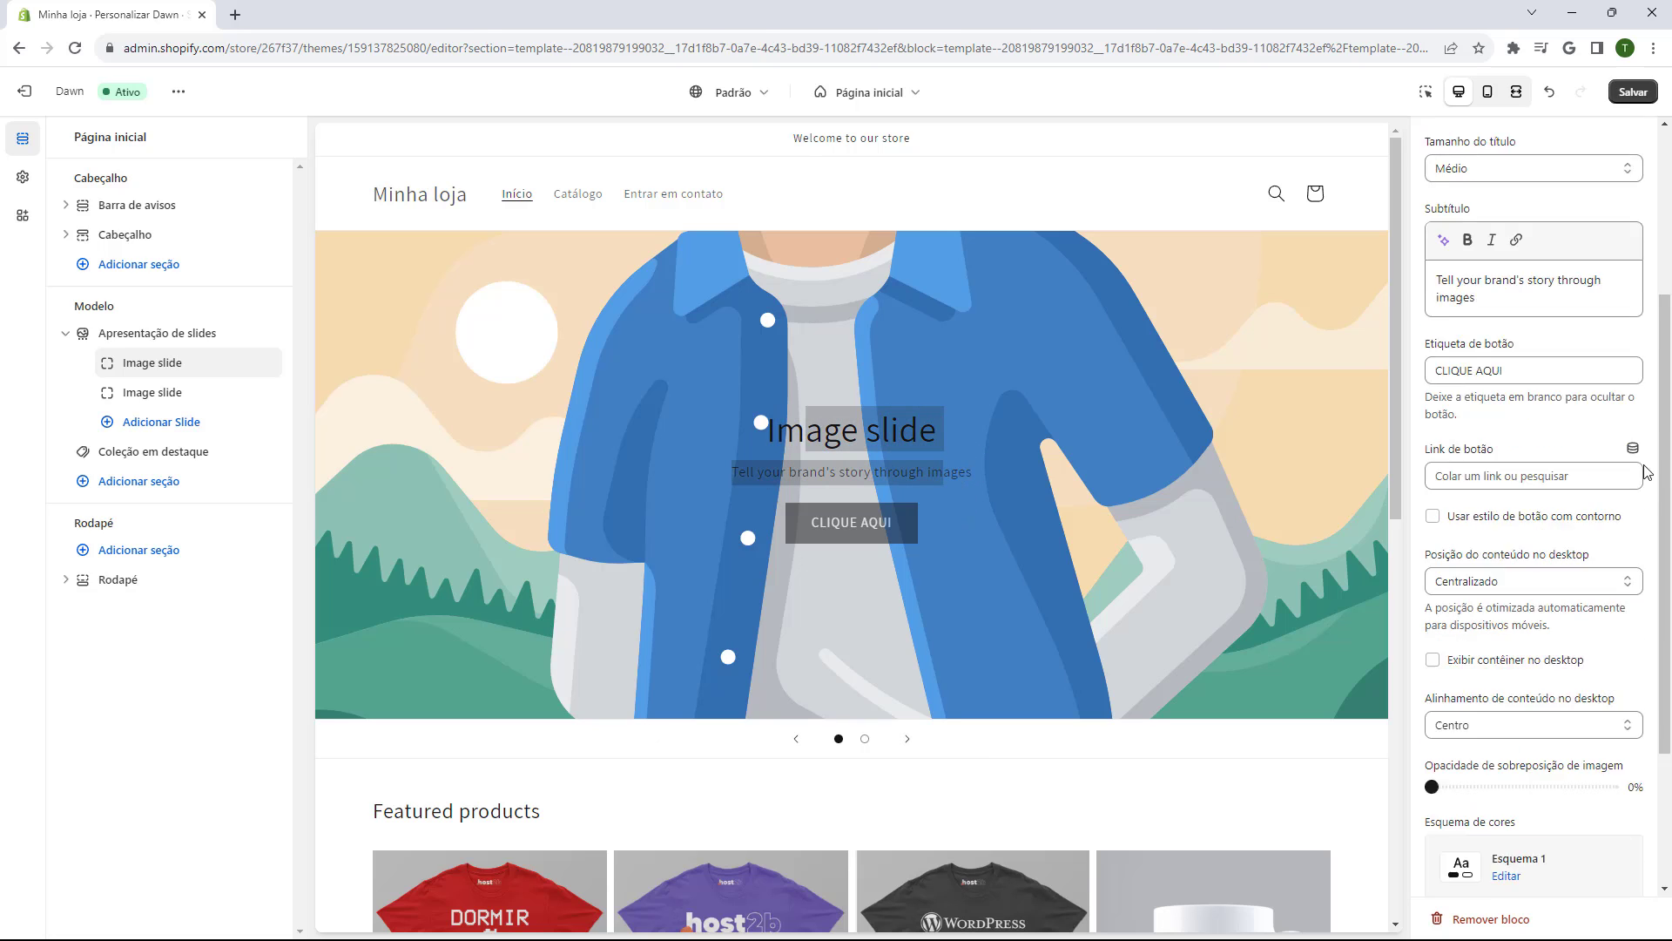
pyautogui.click(1481, 374)
pyautogui.hotkey('ctrl', 'a')
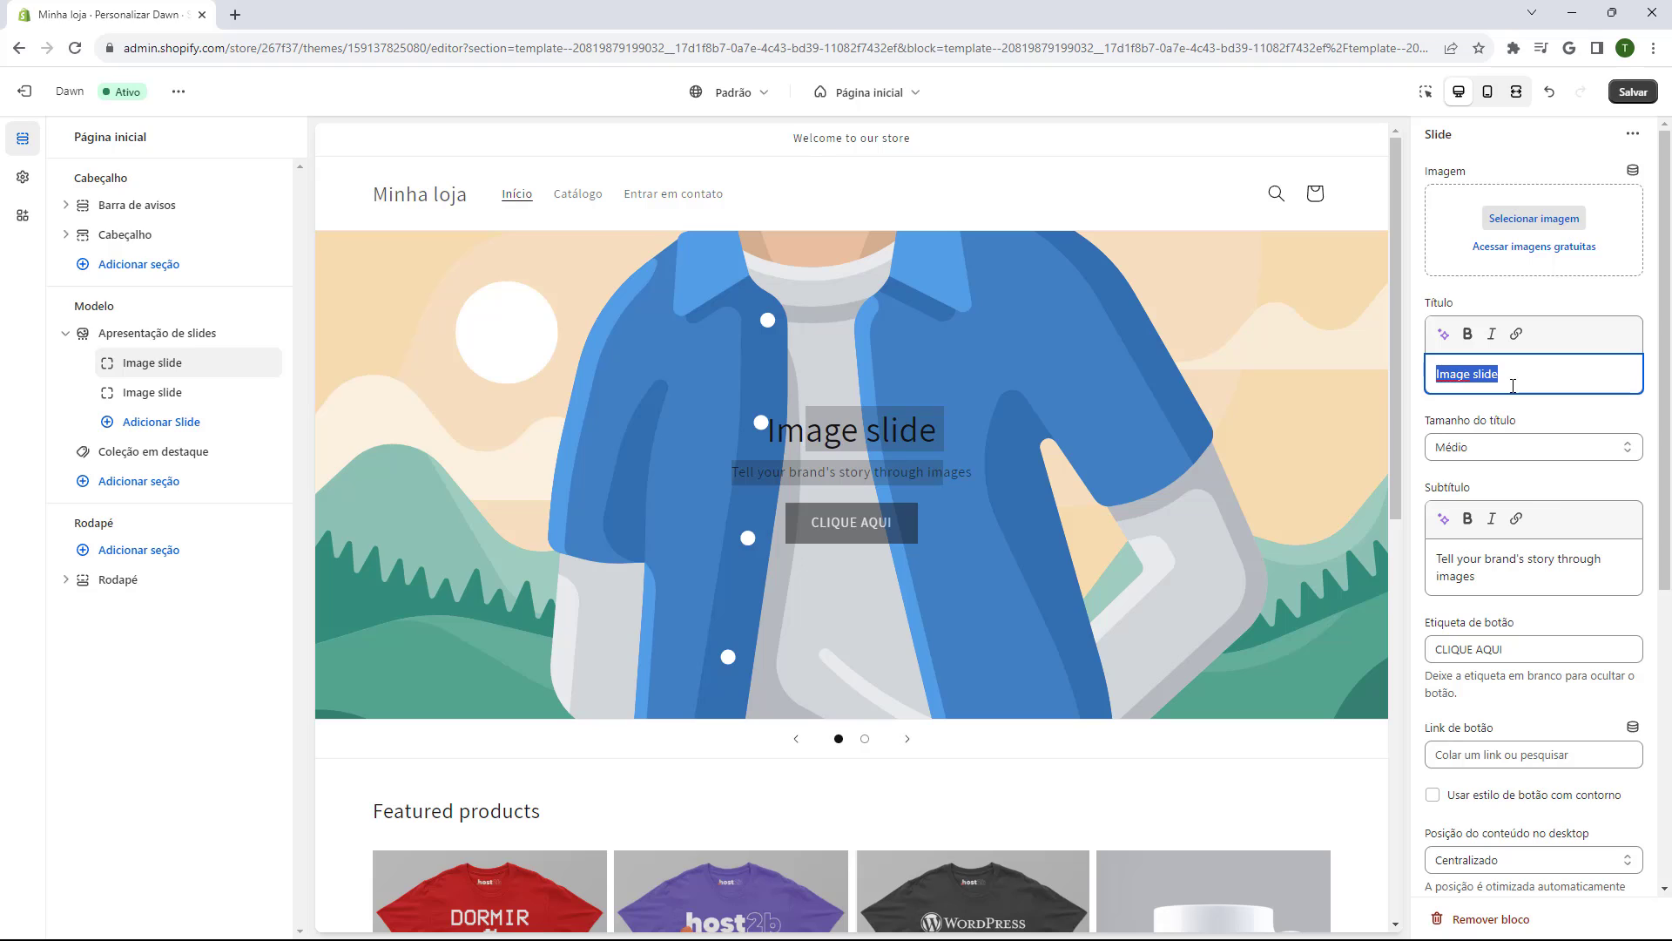
pyautogui.press('BackSpace')
pyautogui.click(1435, 564)
pyautogui.hotkey('ctrl', 'a')
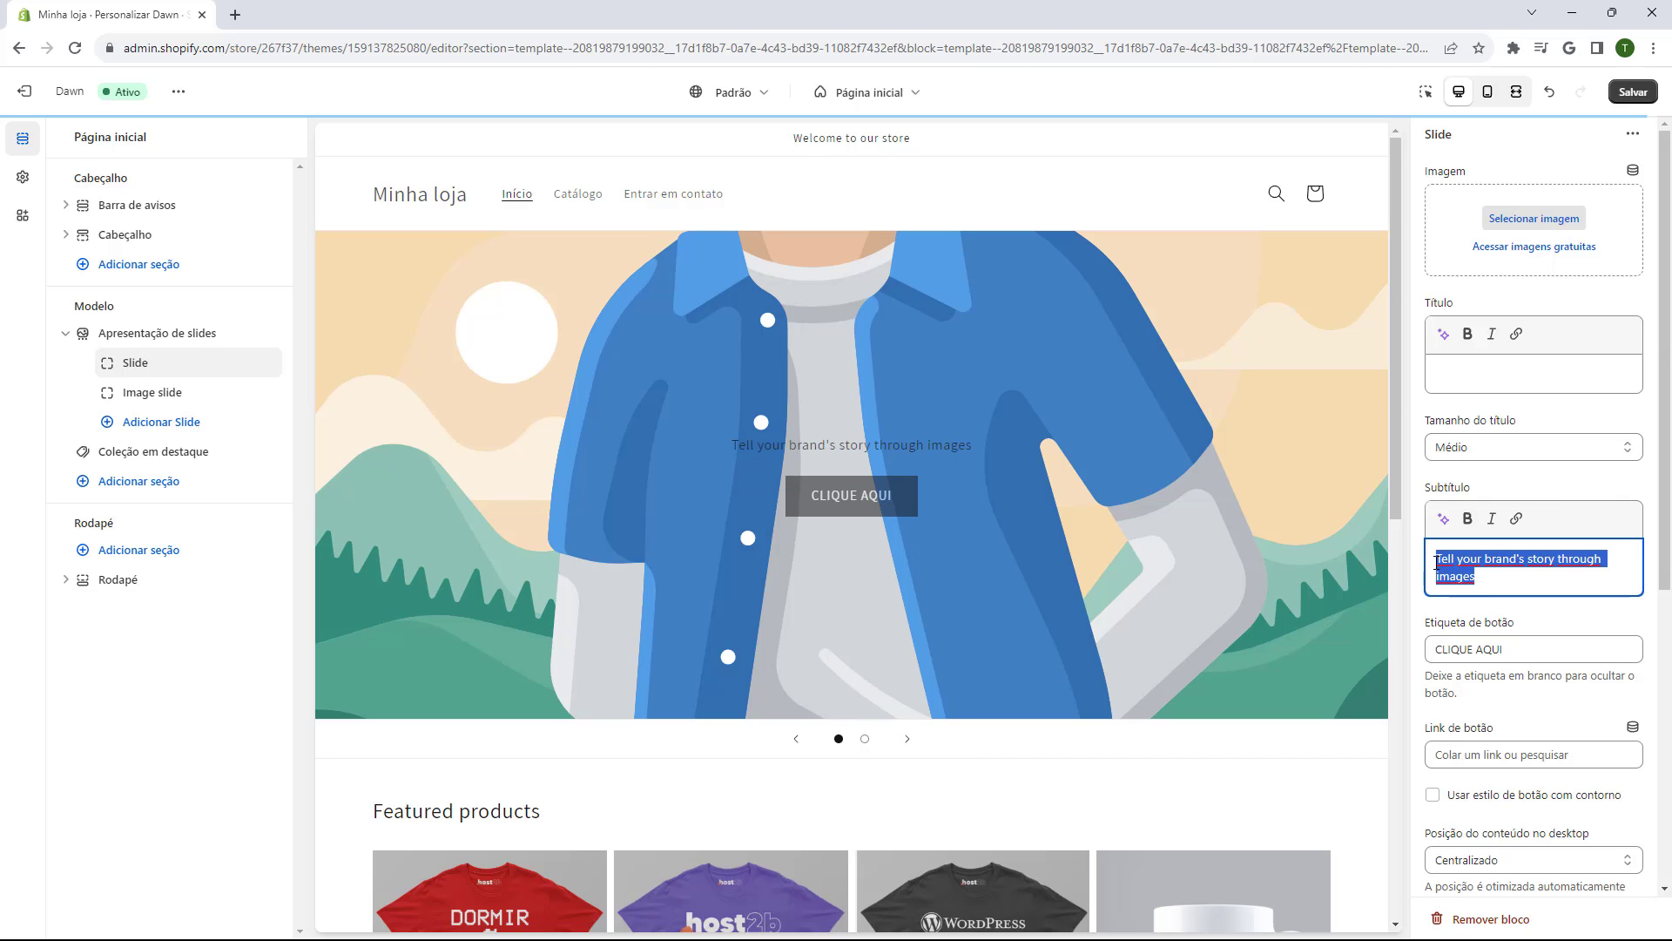
pyautogui.press('BackSpace')
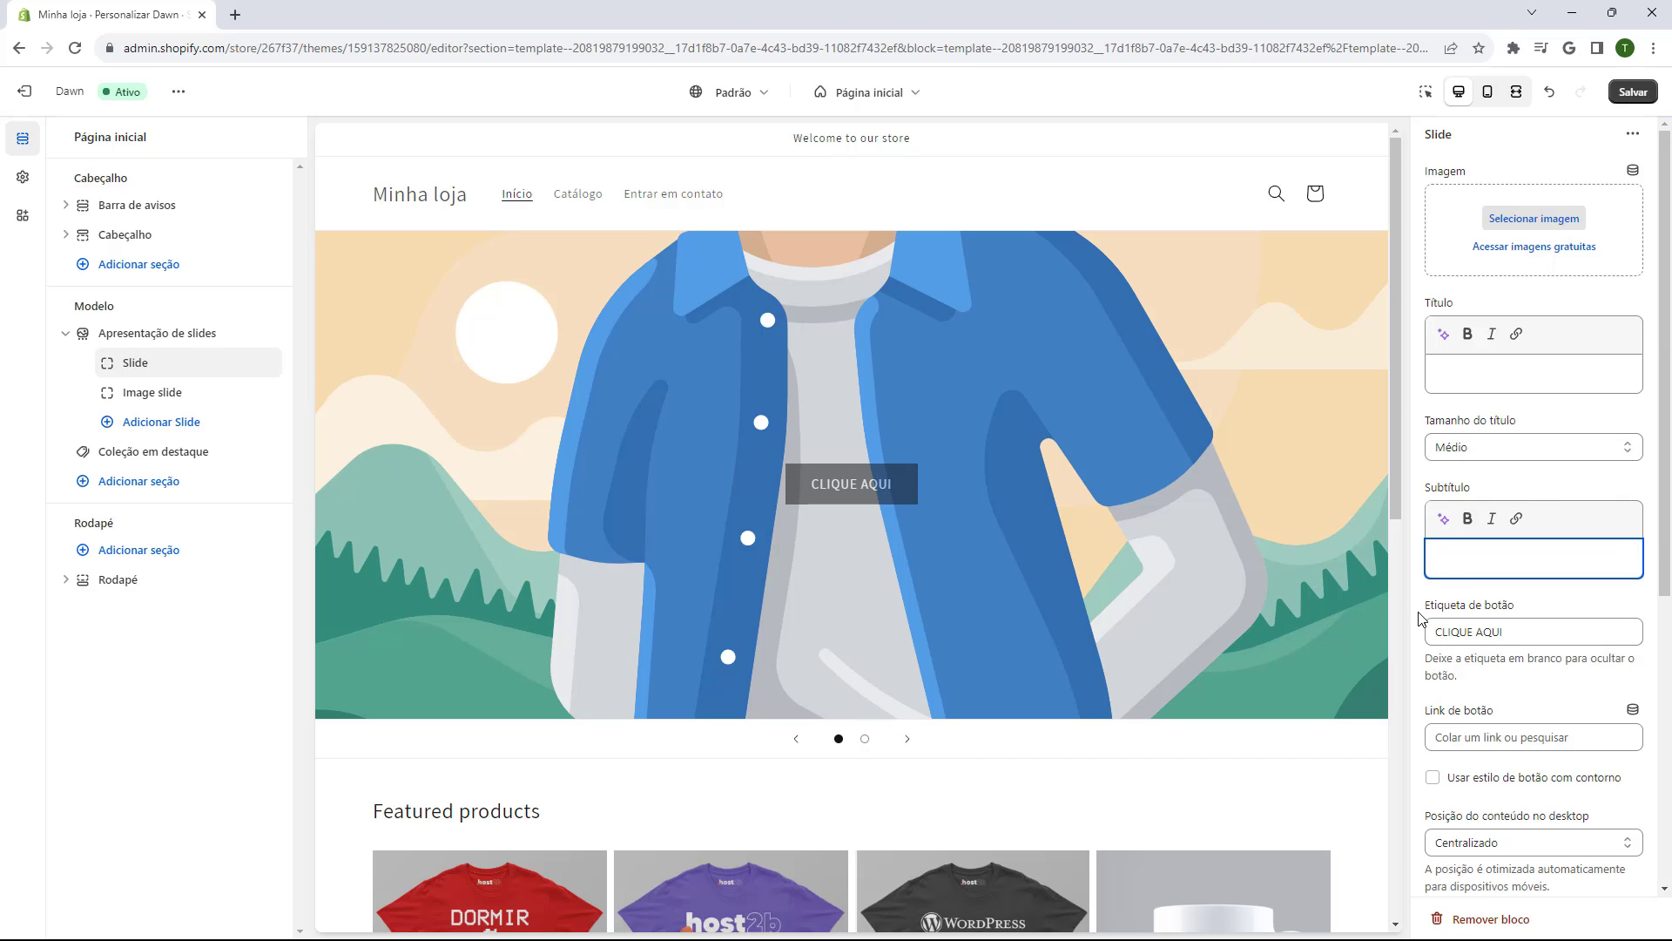
pyautogui.doubleClick(1478, 632)
pyautogui.hotkey('ctrl', 'a')
pyautogui.press('BackSpace')
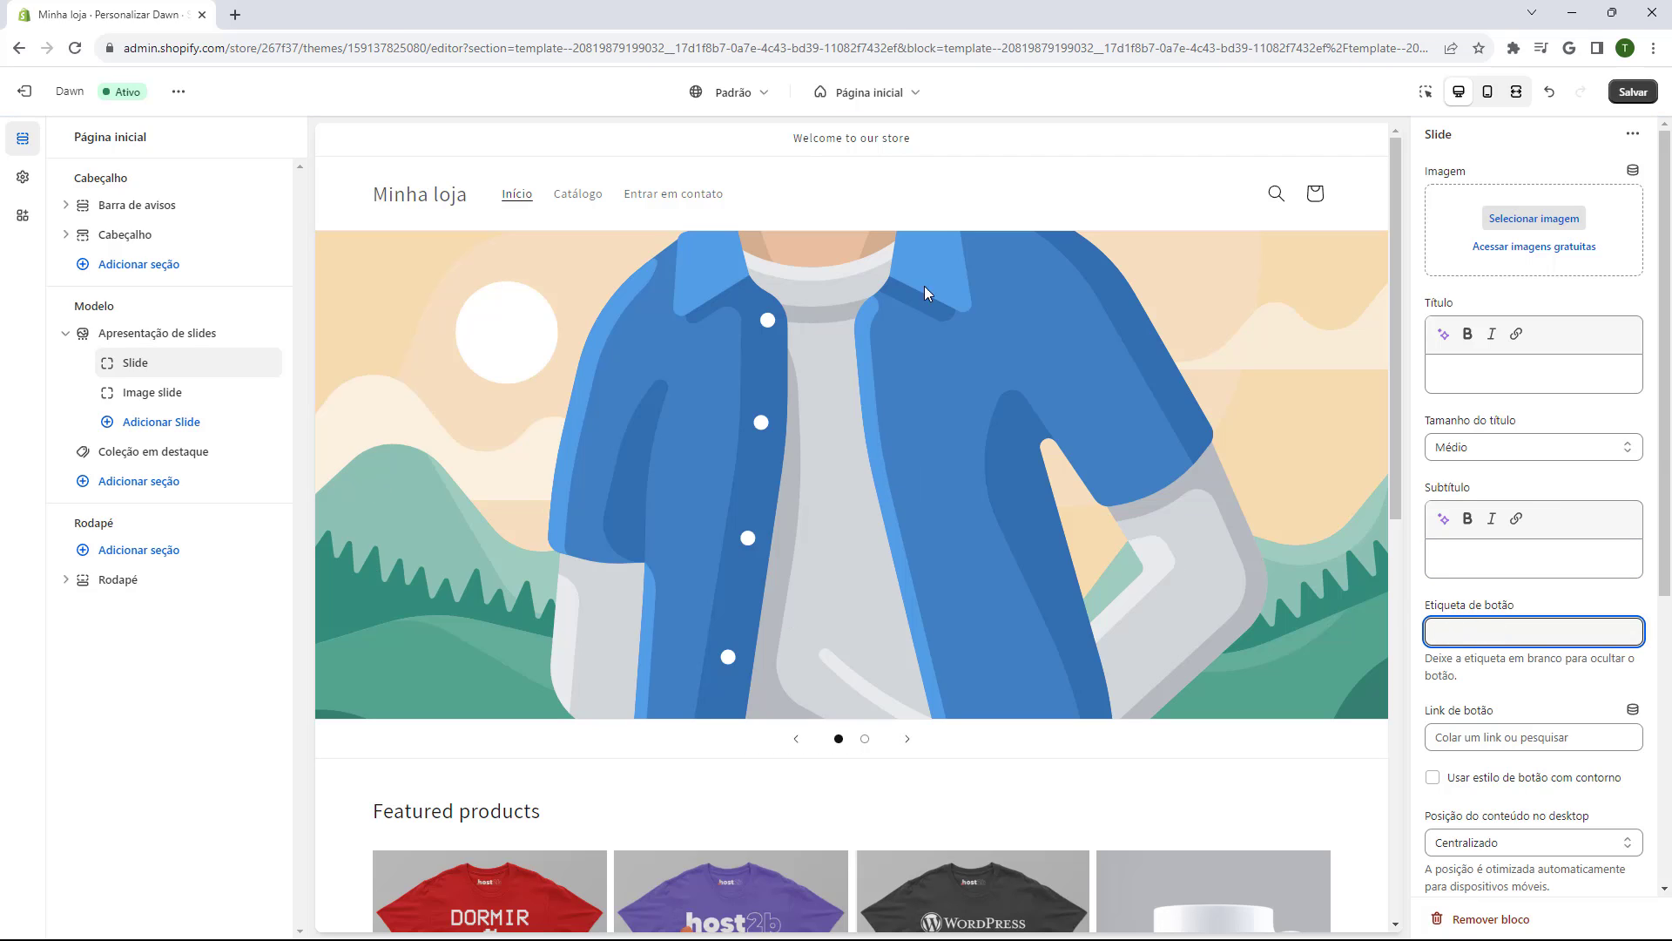
# - Upload the Cyber Monday Banner_desktop PNG as the first slide's image
pyautogui.click(1446, 175)
pyautogui.press('Escape')
pyautogui.moveTo(5, 392); pyautogui.dragTo(1472, 205)
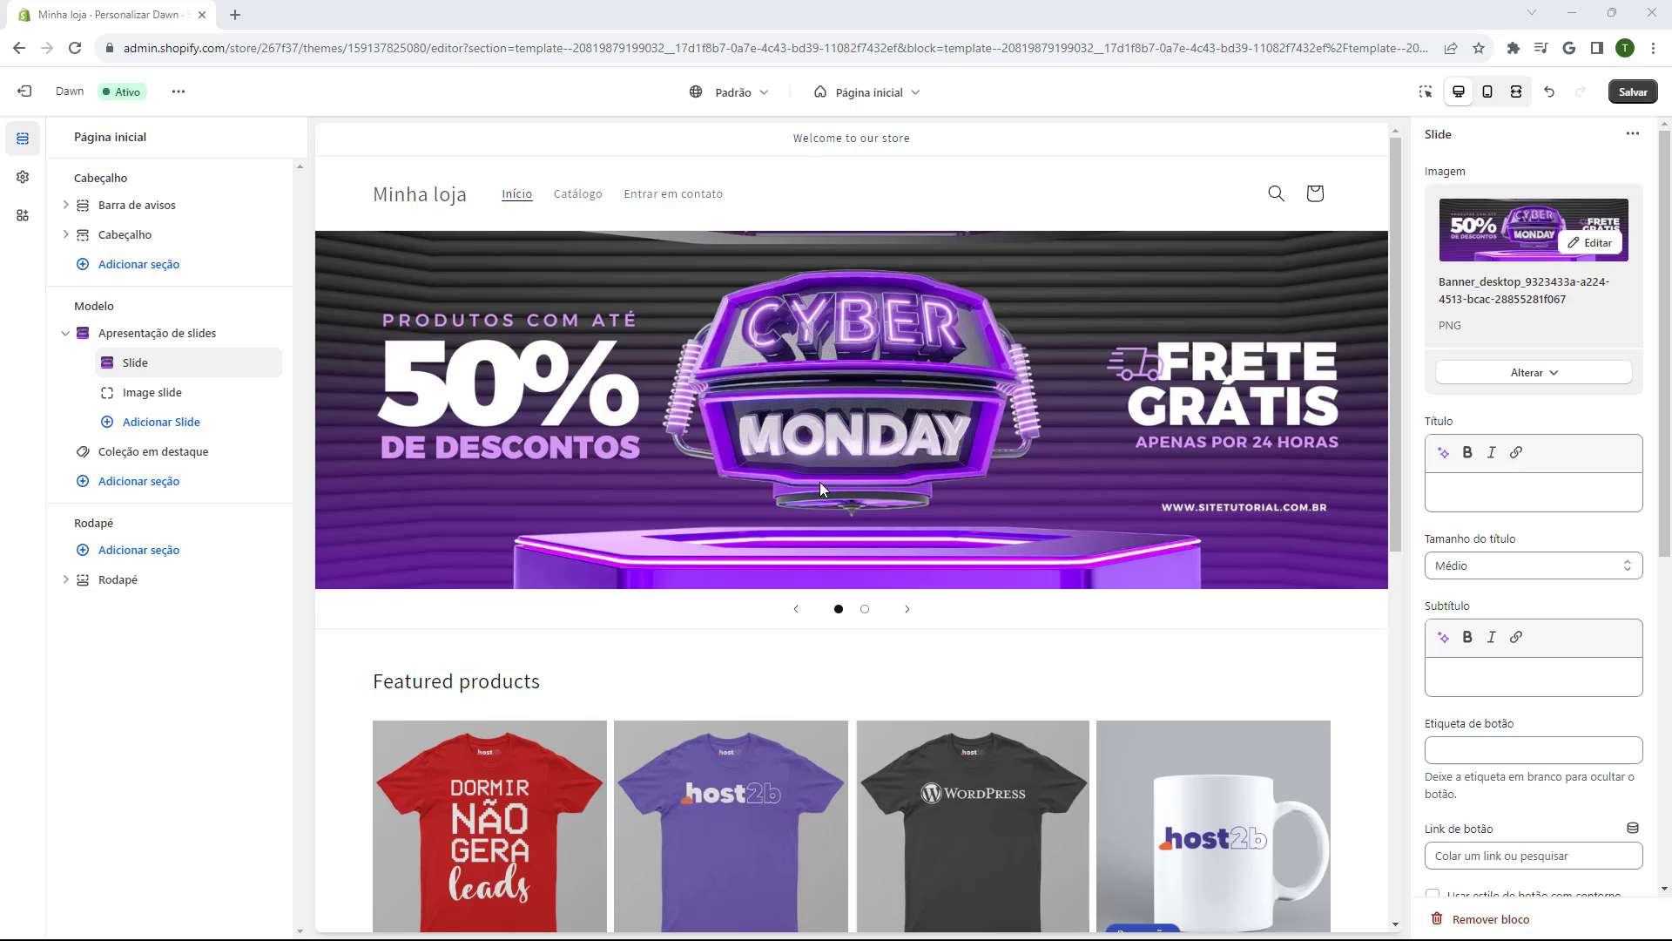
# - Switch back and forth between the two slides in the desktop preview and the section list to compare the banner with the placeholder slide
pyautogui.click(865, 608)
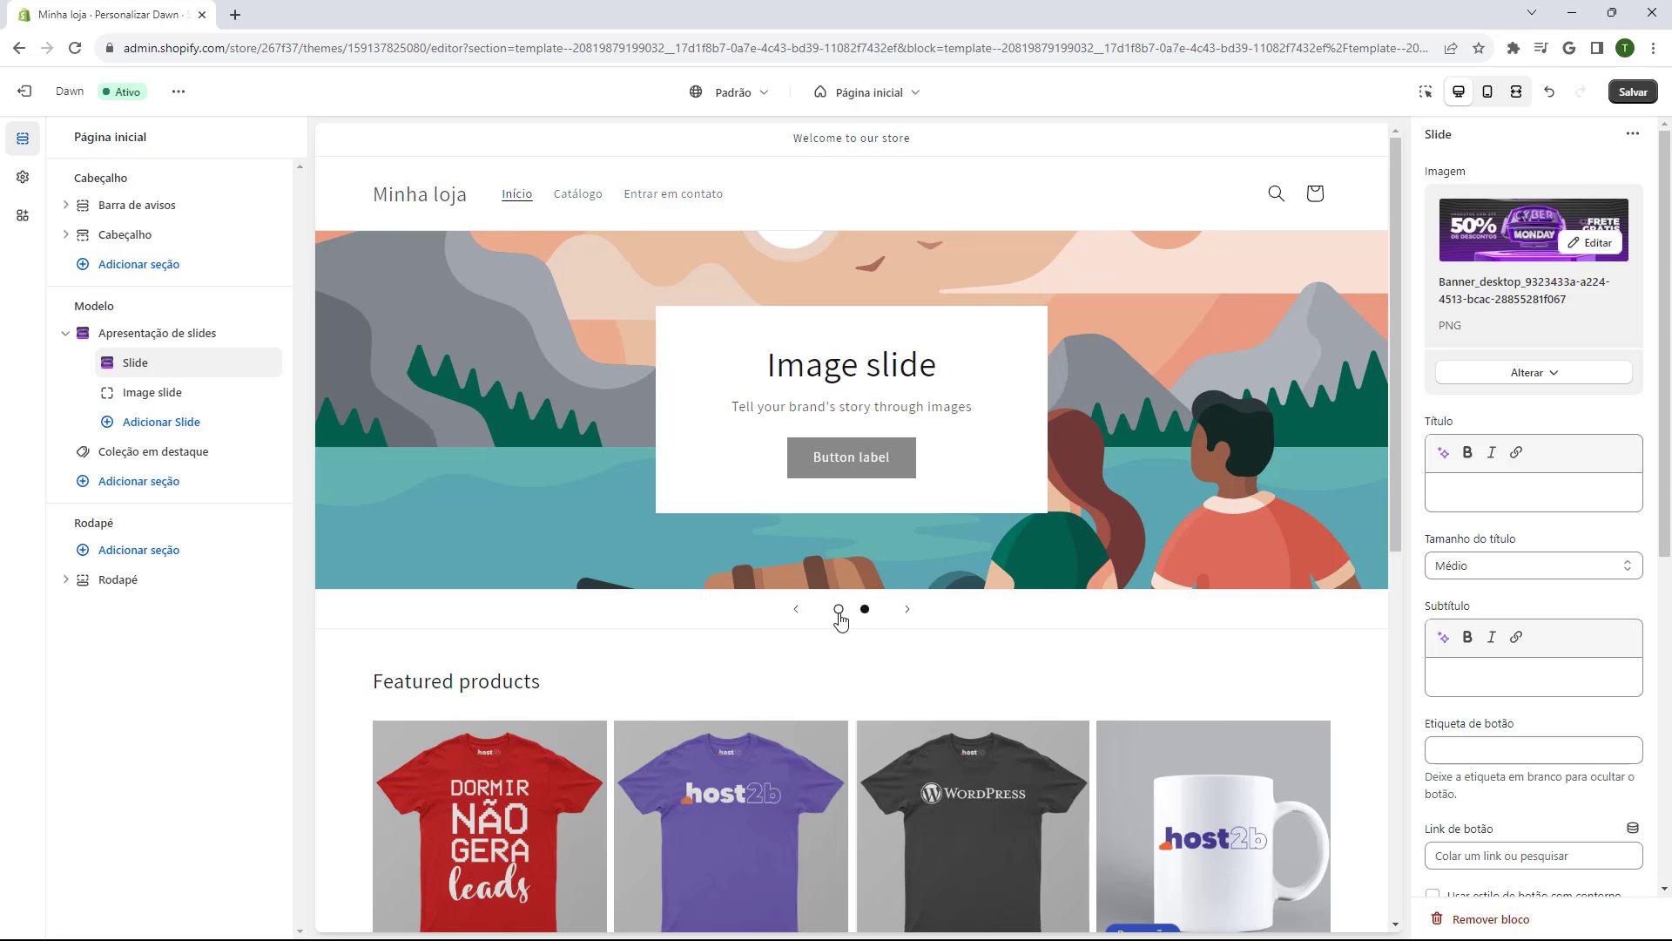
pyautogui.click(839, 609)
pyautogui.click(865, 612)
pyautogui.click(839, 610)
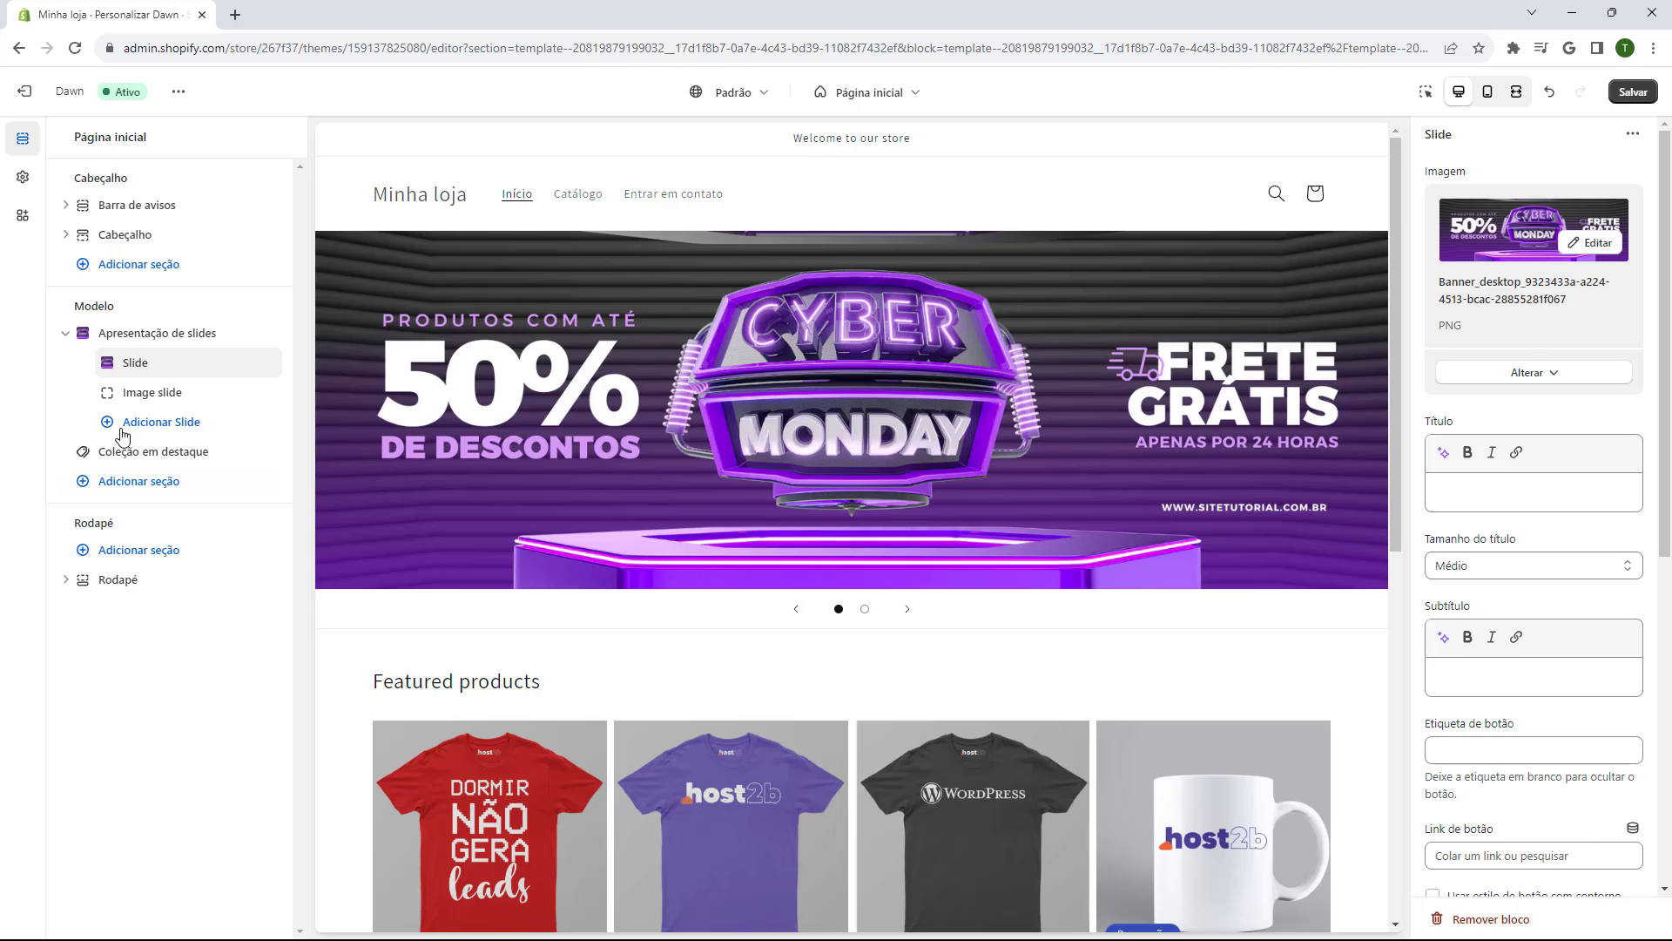
pyautogui.click(134, 392)
pyautogui.click(134, 366)
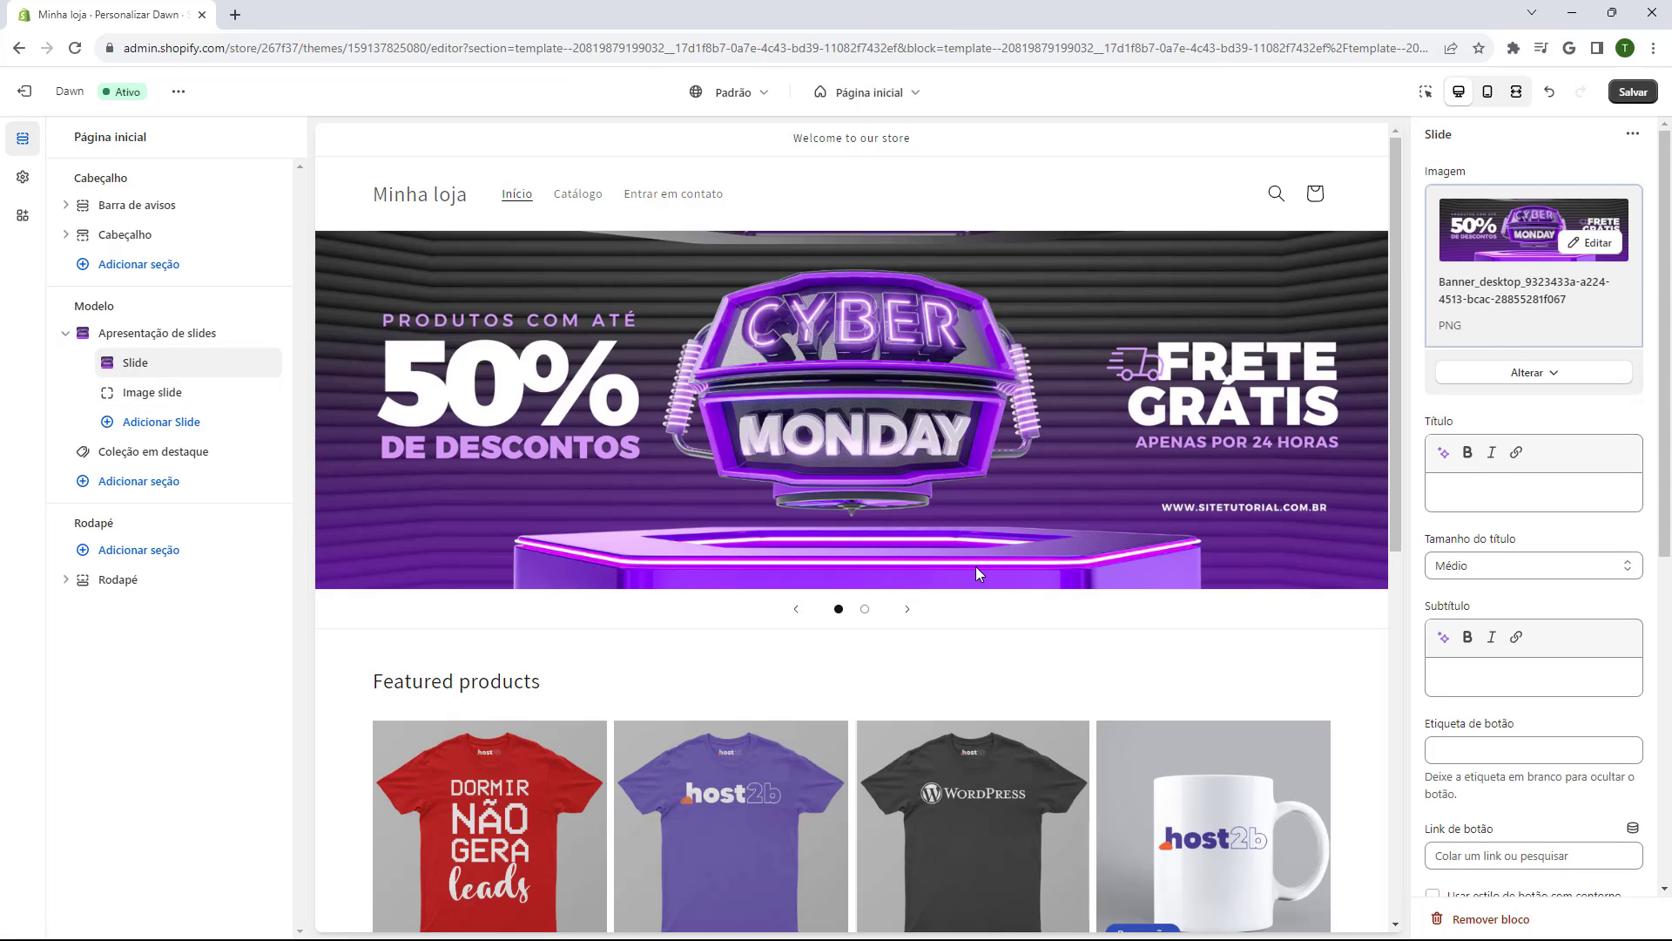
pyautogui.click(864, 607)
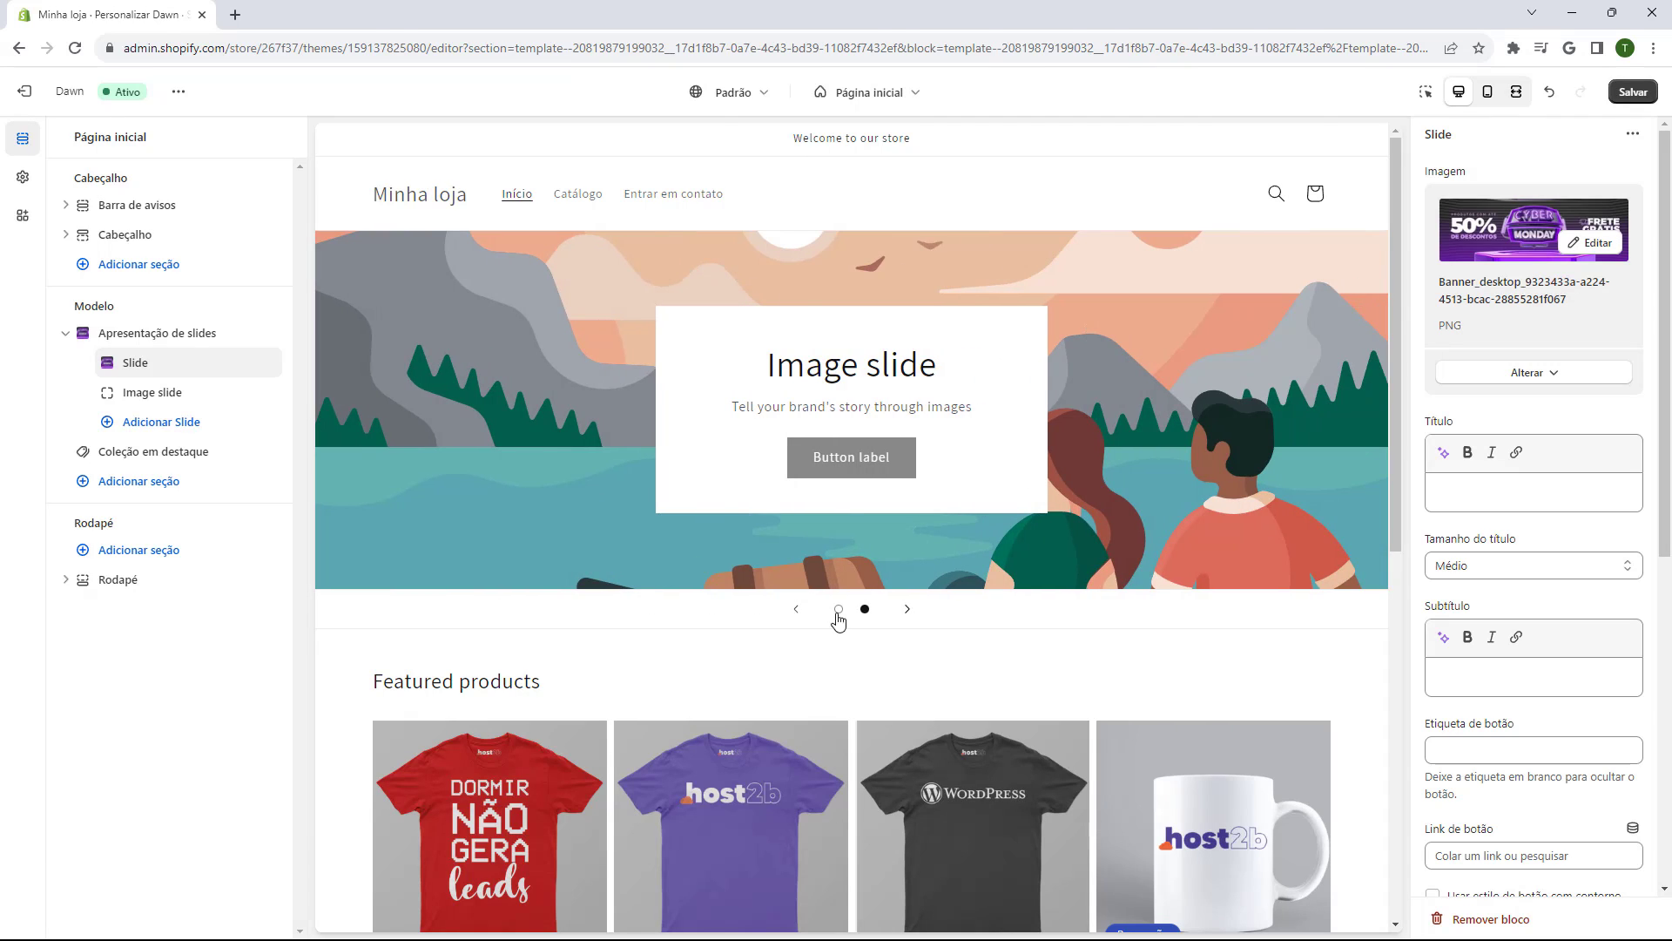
pyautogui.click(838, 609)
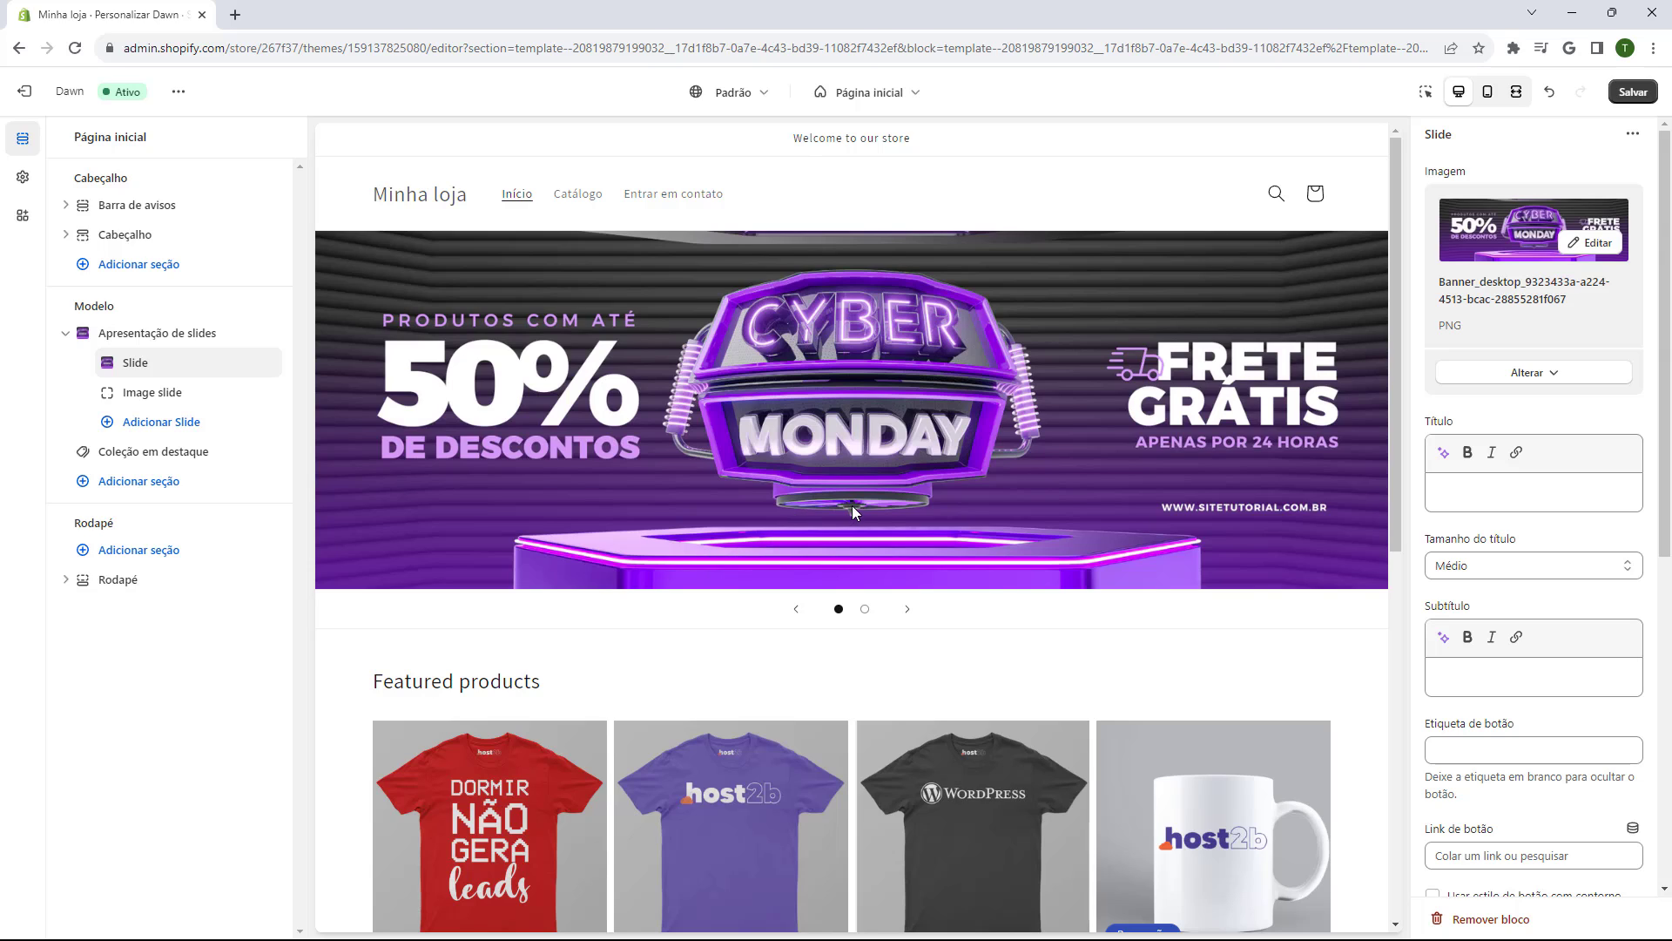
# - Save the slideshow changes made to the home page
pyautogui.click(1632, 94)
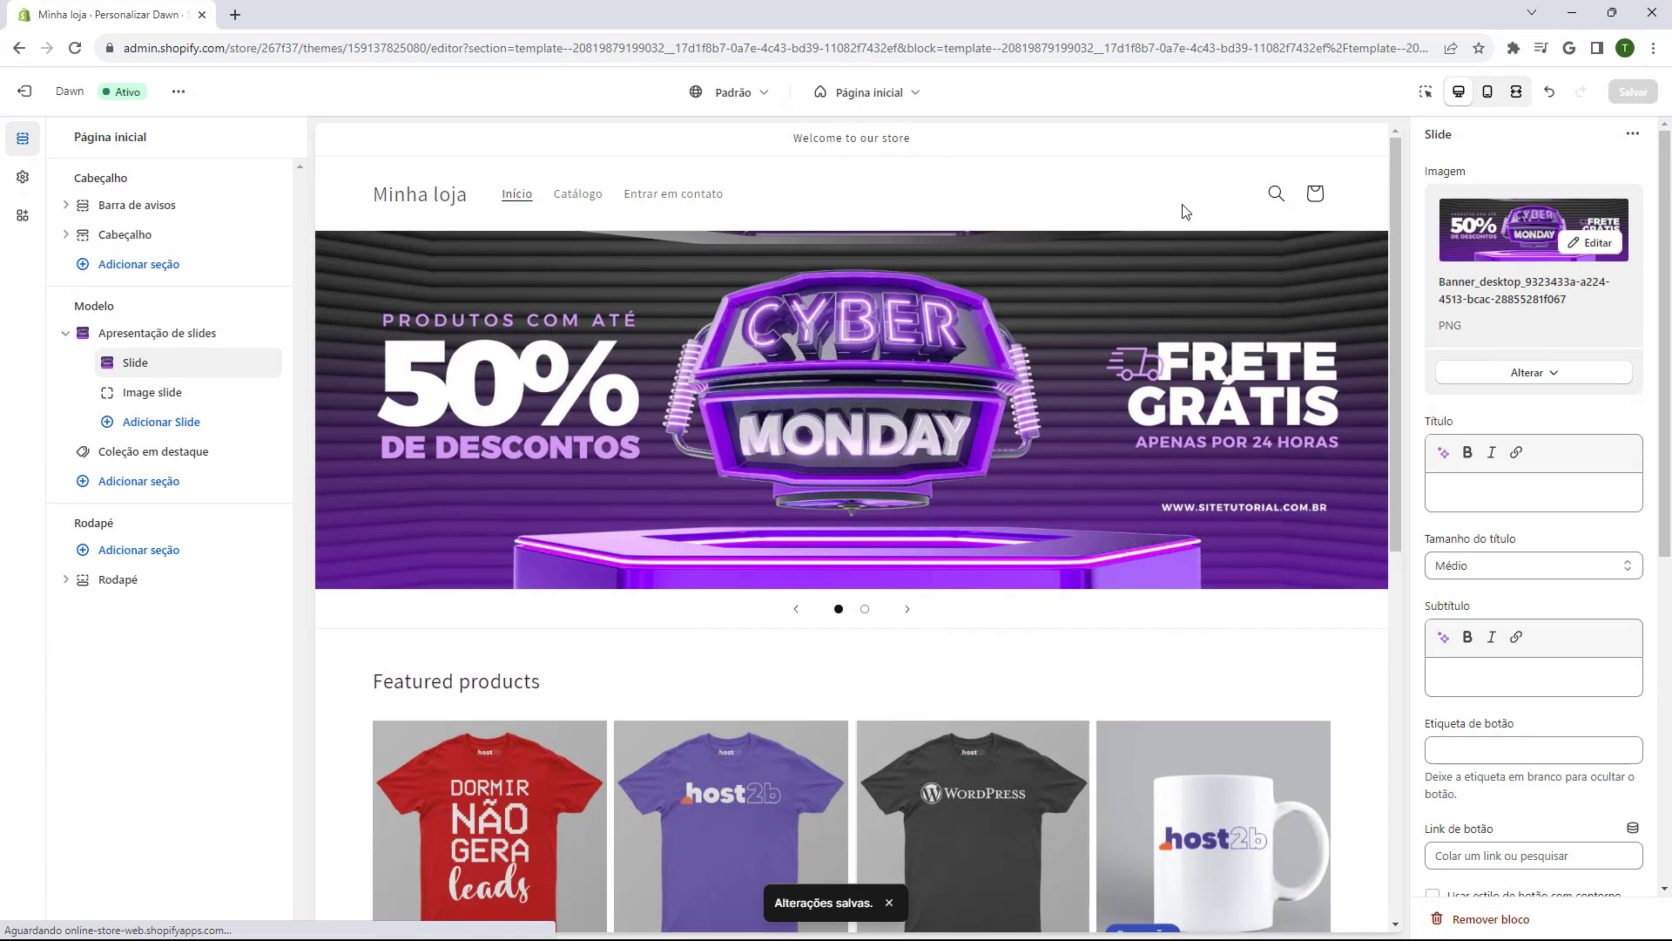